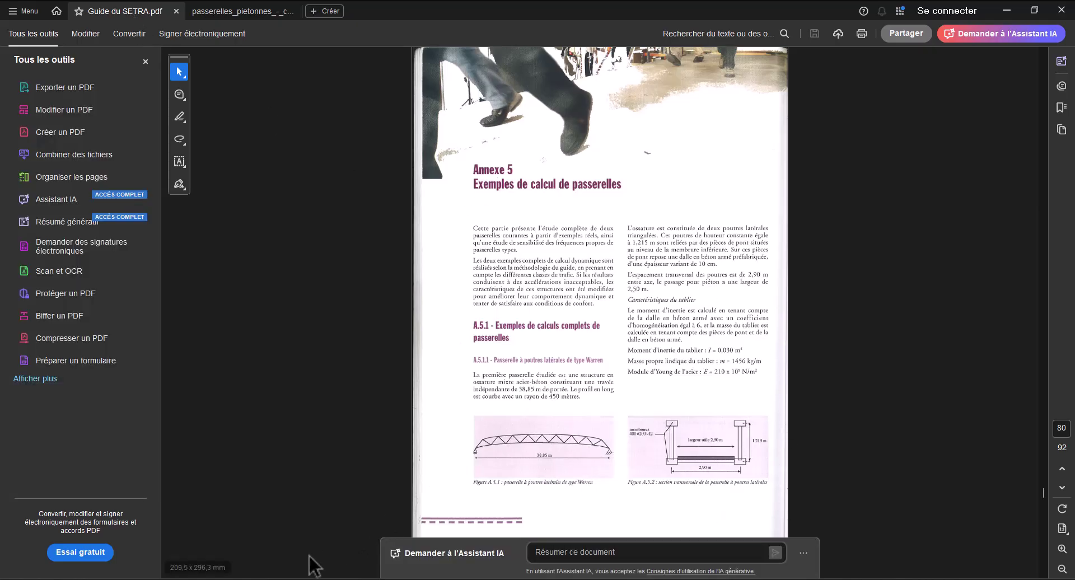
# Switch to the BIM Village article in the browser and read the footbridge's span, cross-section and deck characteristics
pyautogui.moveTo(235, 579)
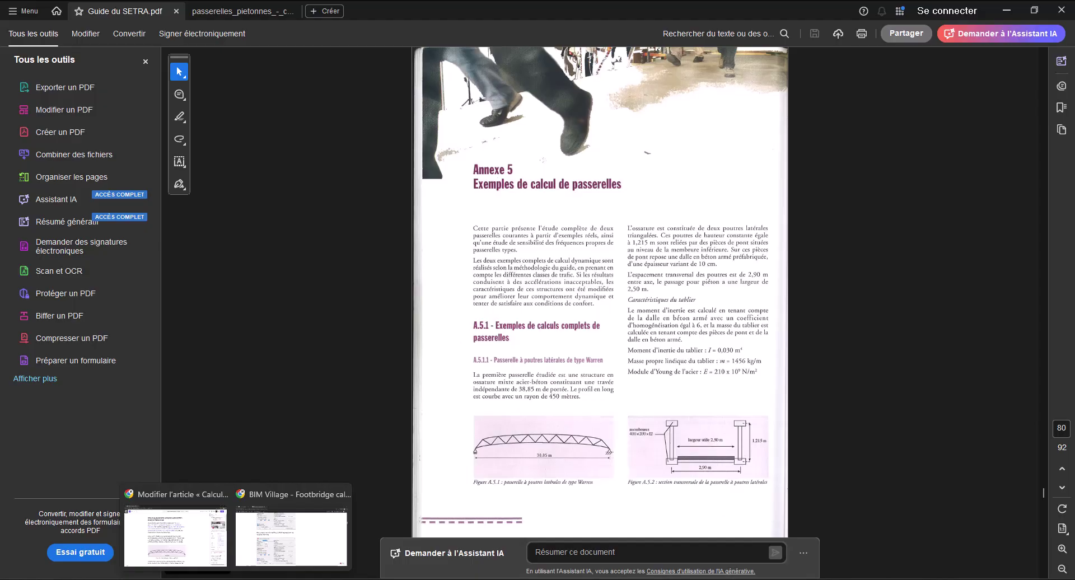
pyautogui.click(283, 568)
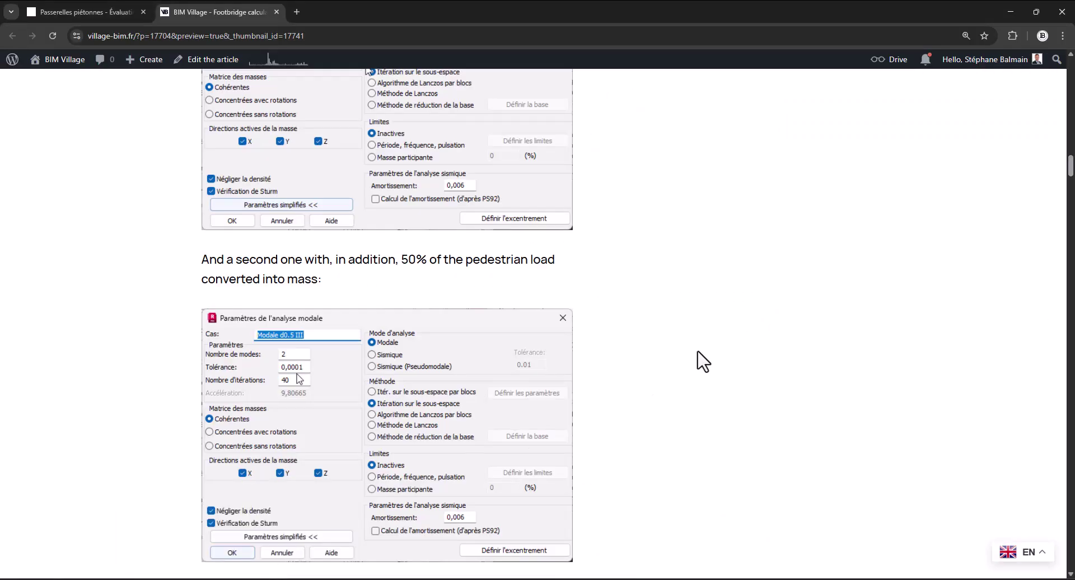
pyautogui.scroll(20, 703, 361)
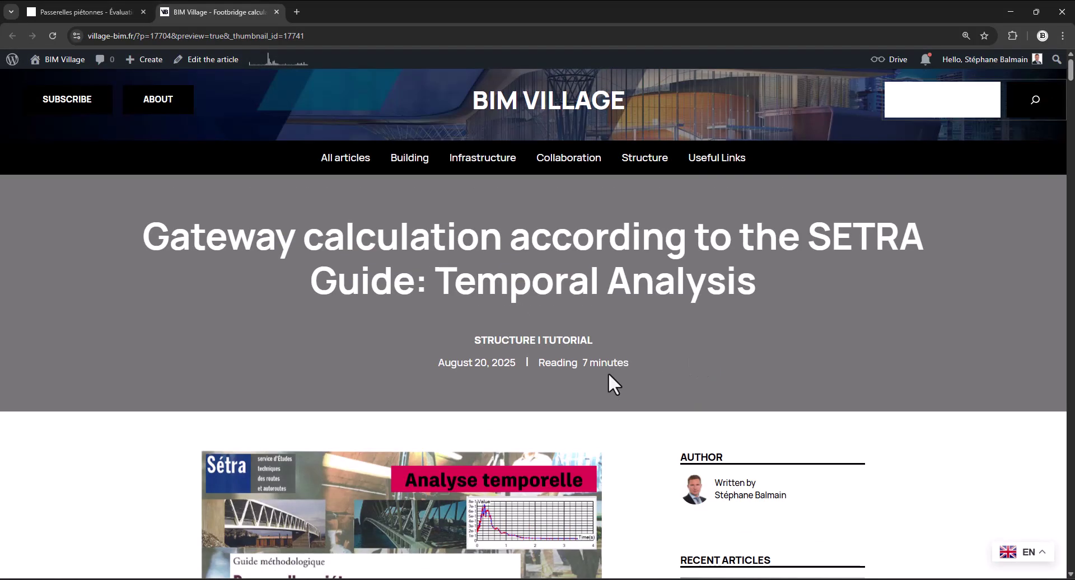
pyautogui.scroll(-7, 605, 376)
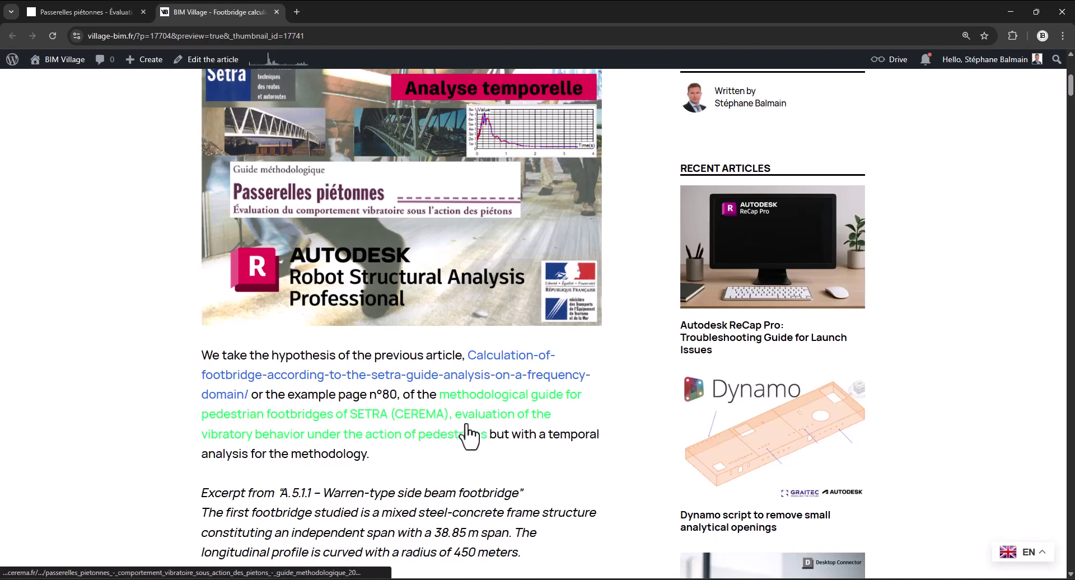
pyautogui.scroll(-7, 504, 459)
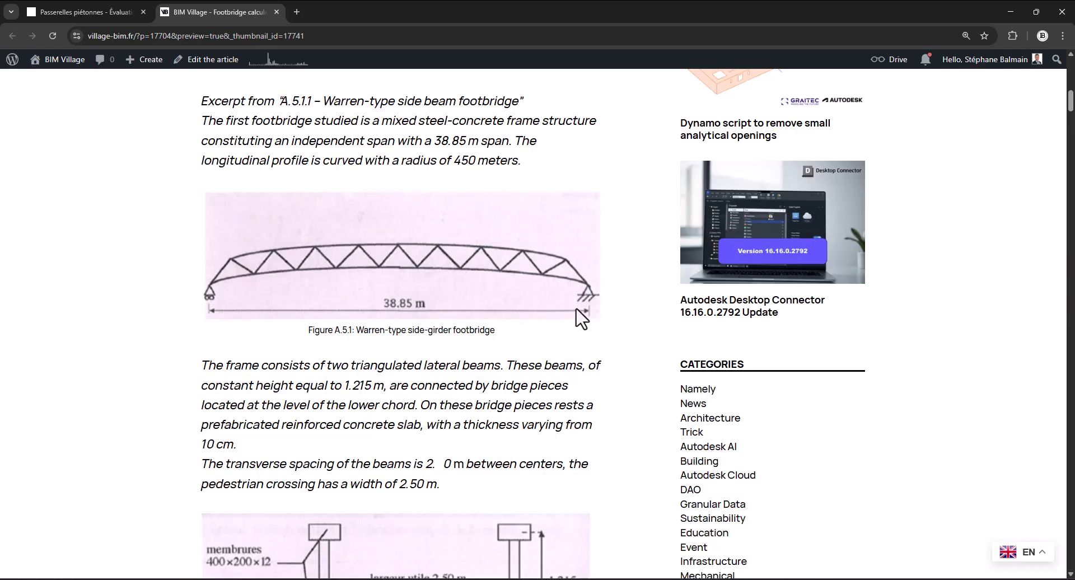
pyautogui.scroll(-2, 585, 317)
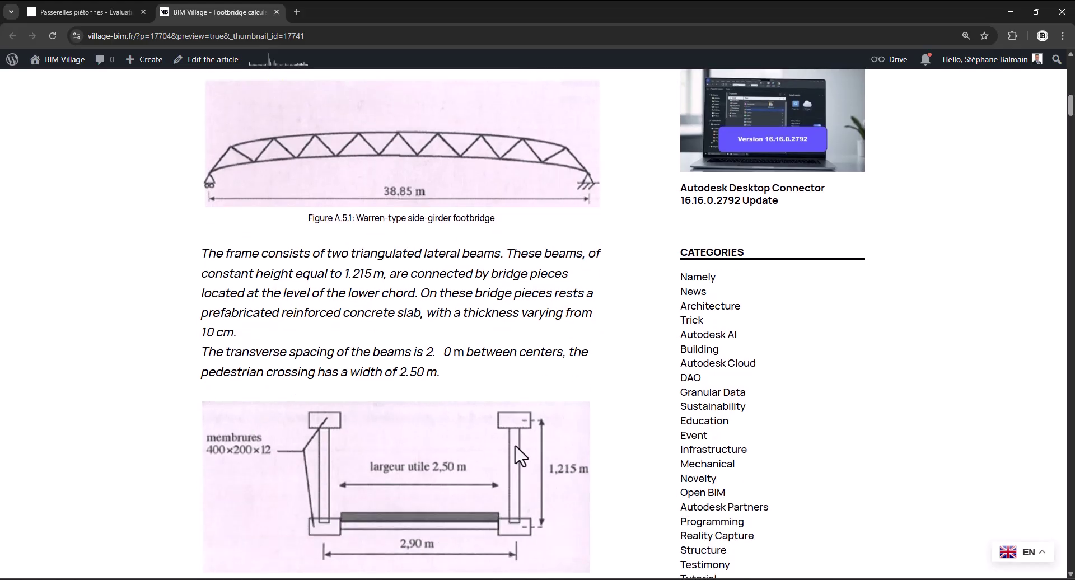
pyautogui.scroll(-2, 520, 456)
pyautogui.scroll(-1, 517, 454)
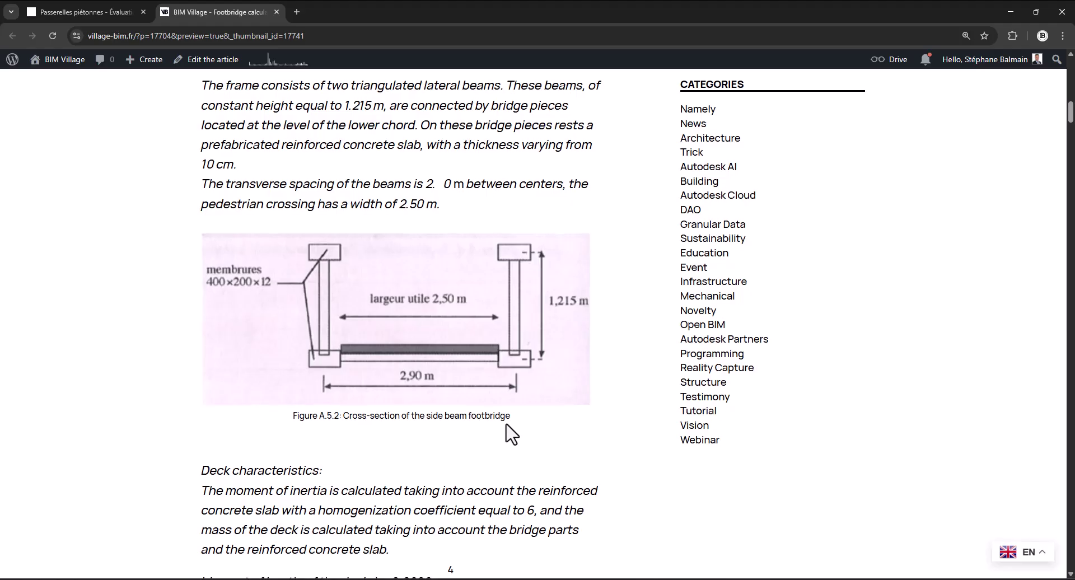
pyautogui.scroll(-3, 511, 432)
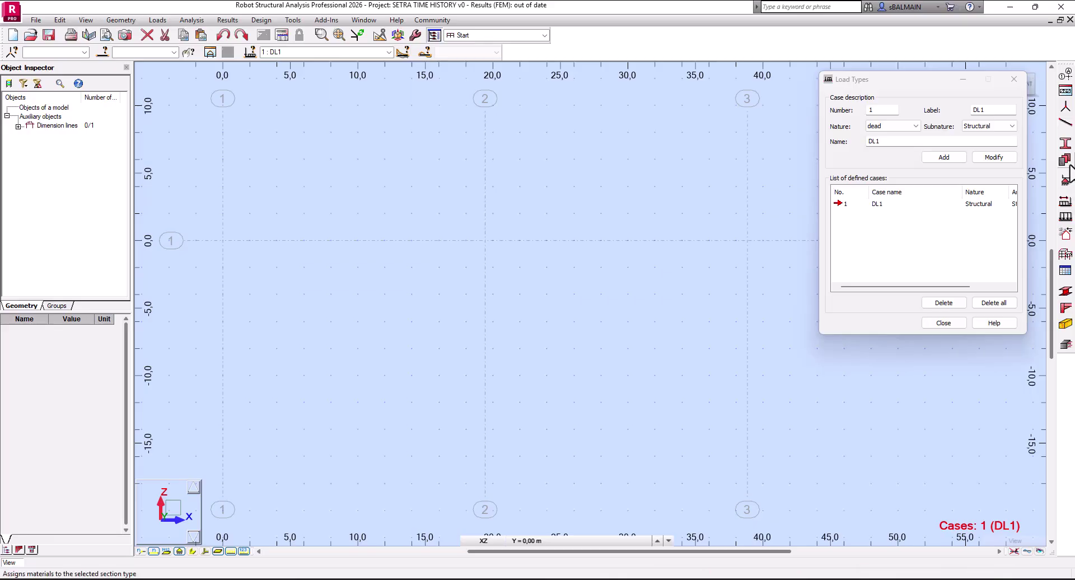
# In Robot Structural Analysis, inspect the area and inertia properties defined for the steel section Profilé2
pyautogui.click(1069, 146)
pyautogui.doubleClick(892, 180)
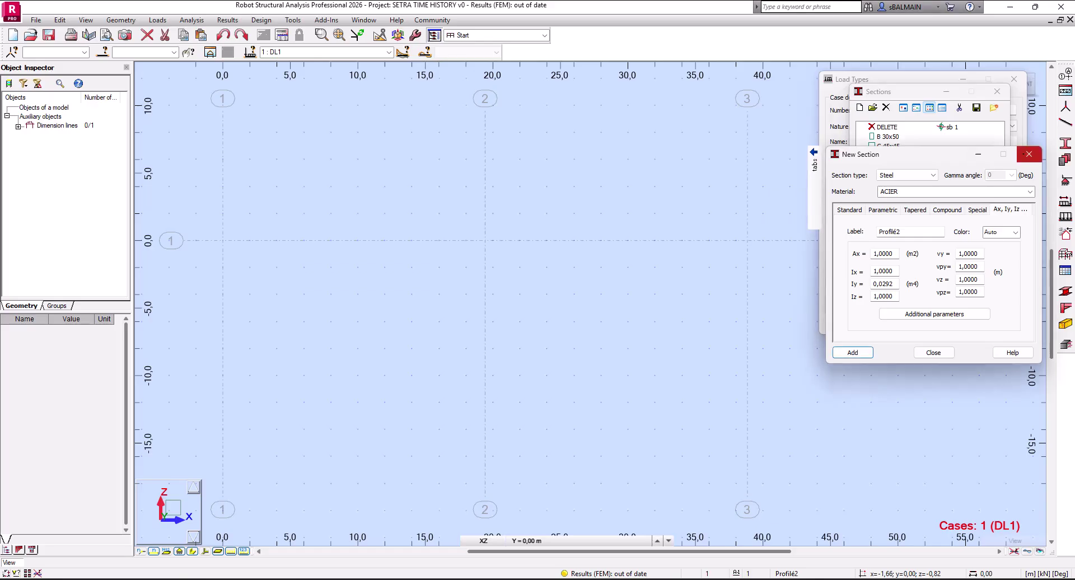
pyautogui.click(1029, 154)
# Draw a simple member with section Profilé2 along the horizontal axis from grid line 1 to grid line 3, 38.85 m long
pyautogui.click(1066, 122)
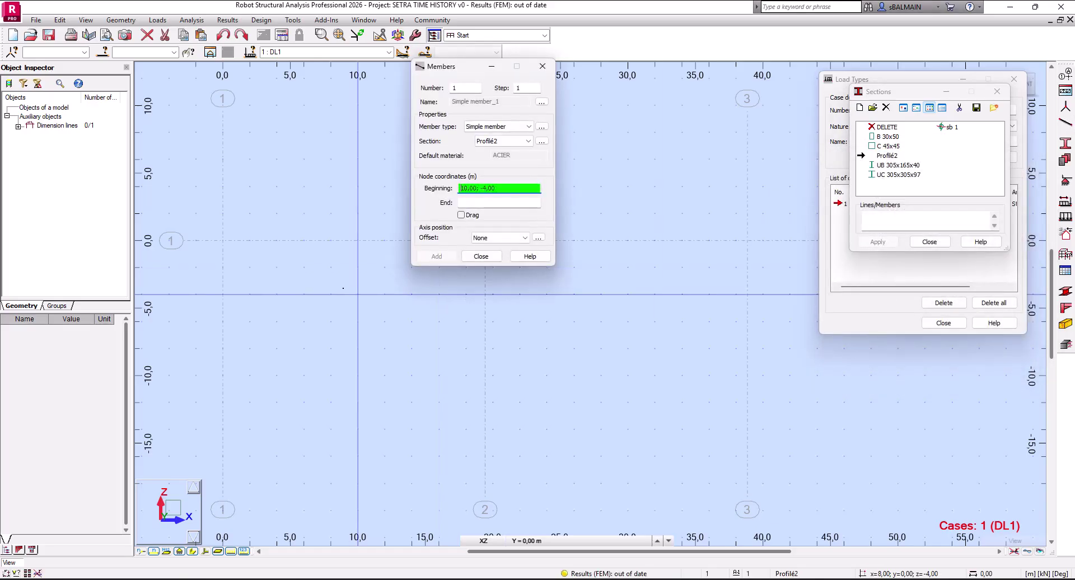
pyautogui.click(222, 240)
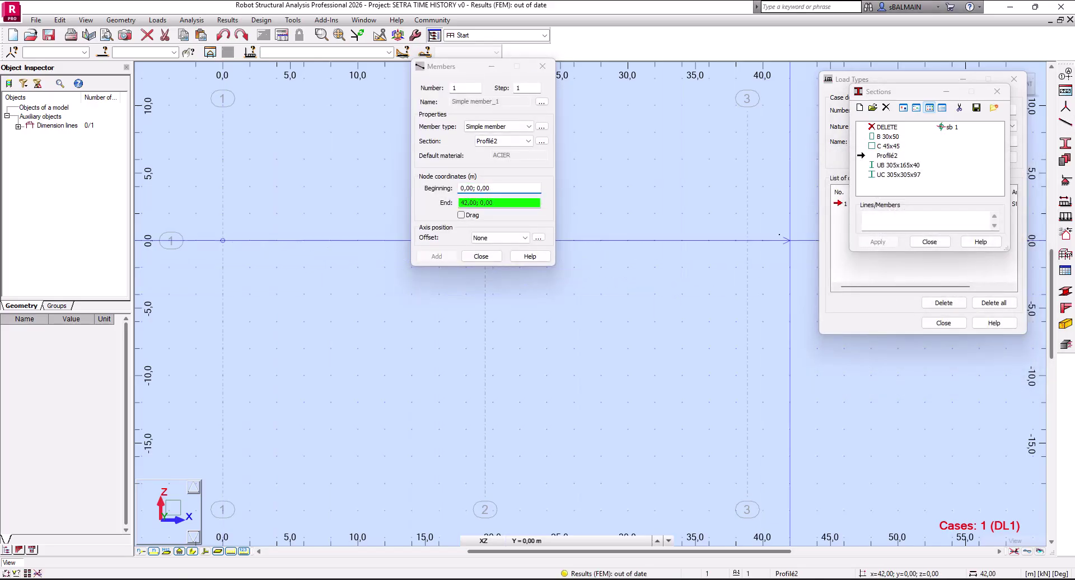
pyautogui.click(747, 240)
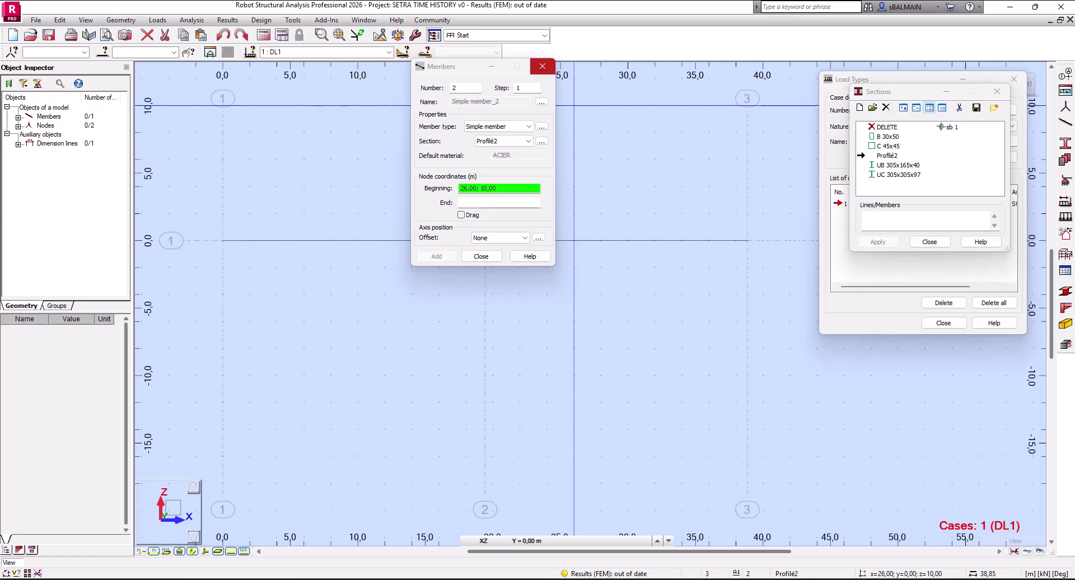
pyautogui.click(542, 66)
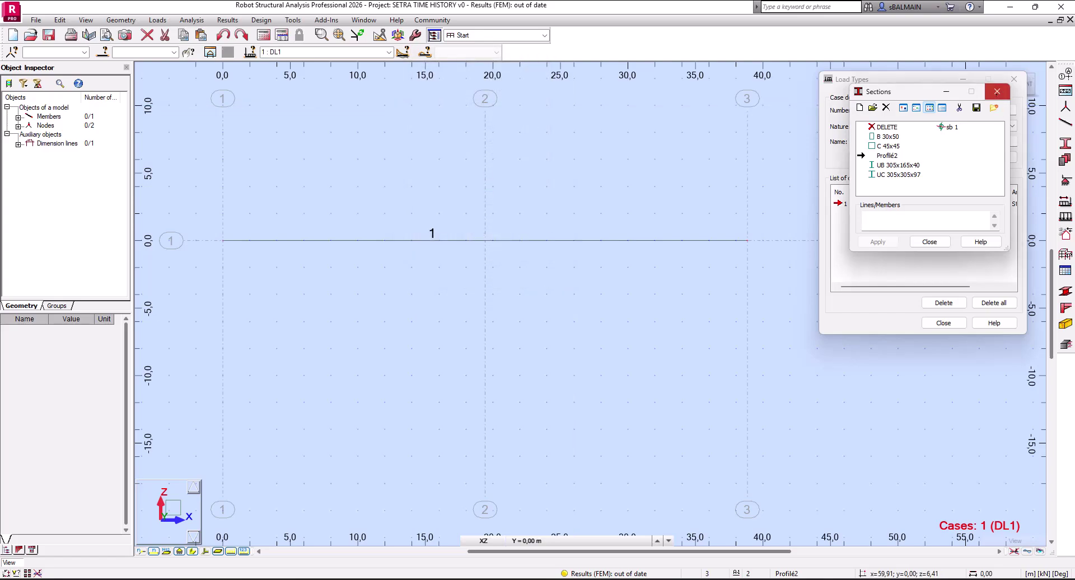
pyautogui.click(996, 91)
# Add a live load case LL1 to the list of defined cases
pyautogui.click(893, 126)
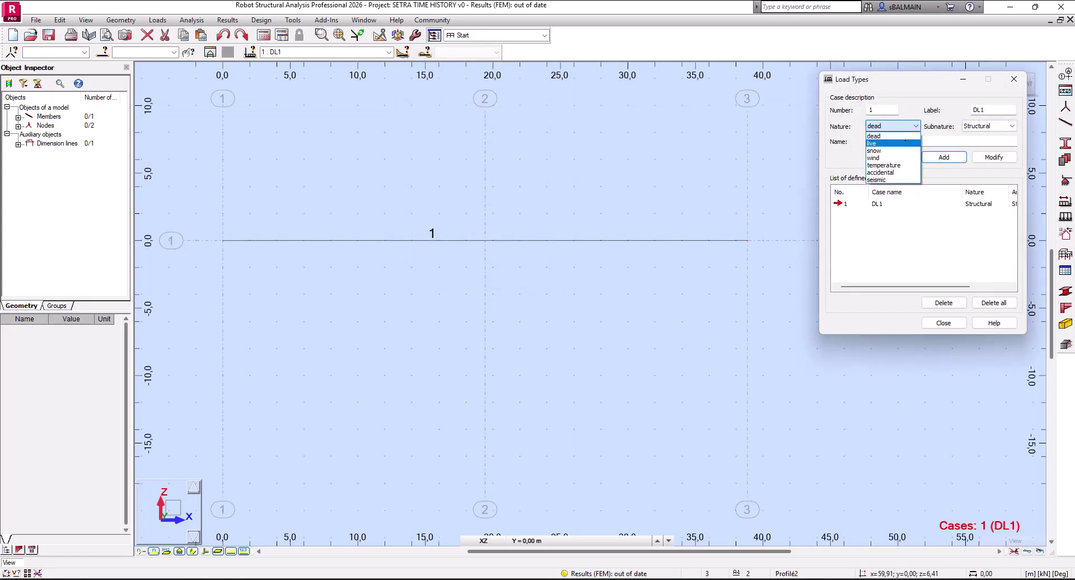
pyautogui.click(903, 142)
pyautogui.click(952, 159)
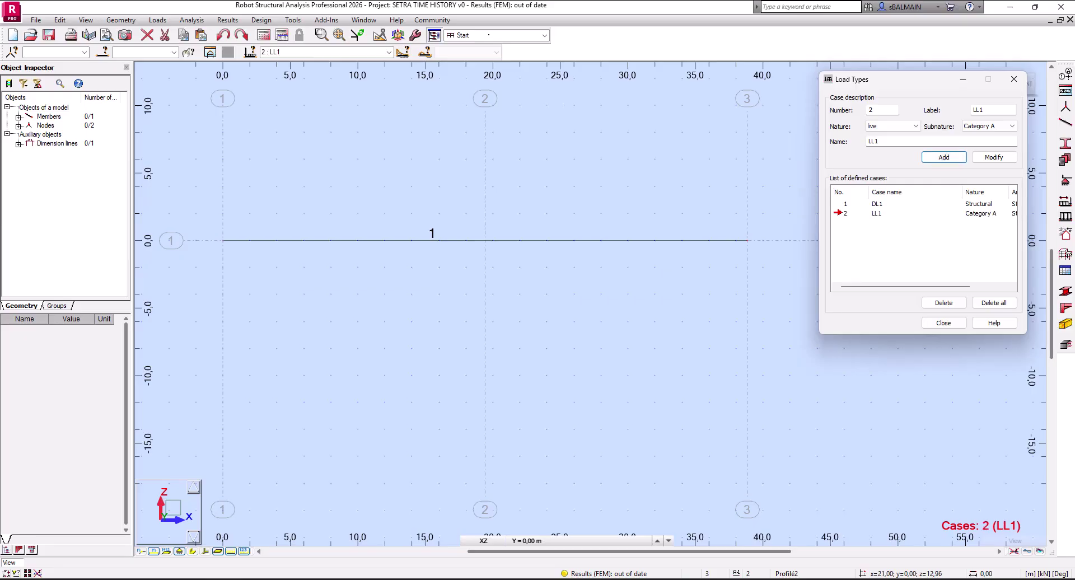
# Assign a Pinned support to the beam's start node at grid line 1 and an Appui simple support to its end node at grid line 3
pyautogui.click(489, 35)
pyautogui.click(470, 84)
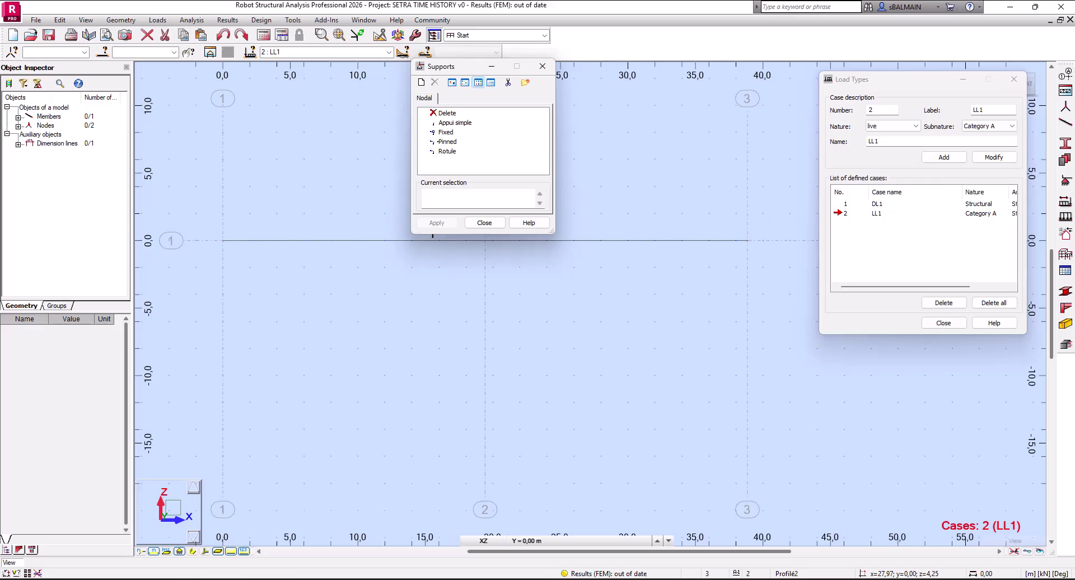
pyautogui.click(442, 142)
pyautogui.click(223, 241)
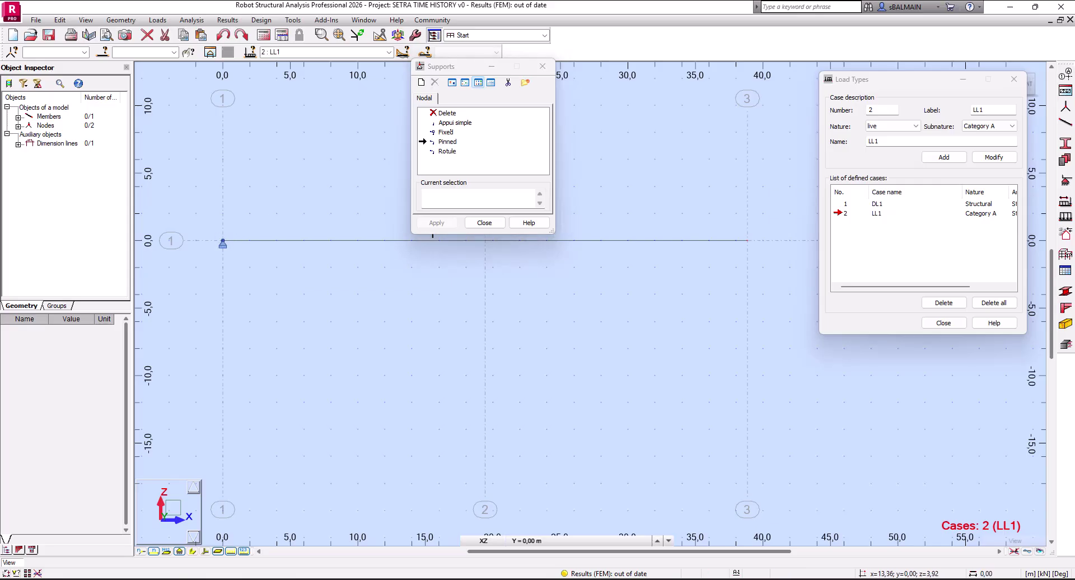
pyautogui.click(454, 123)
pyautogui.click(747, 241)
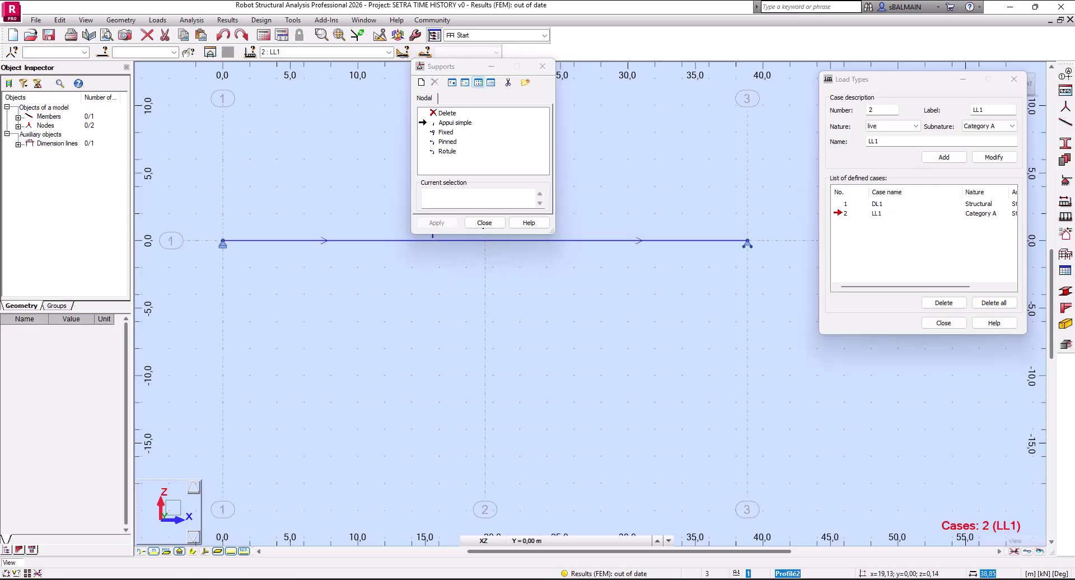
pyautogui.click(484, 223)
# Switch to the Loads layout and delete the self-weight load from case DL1
pyautogui.click(504, 35)
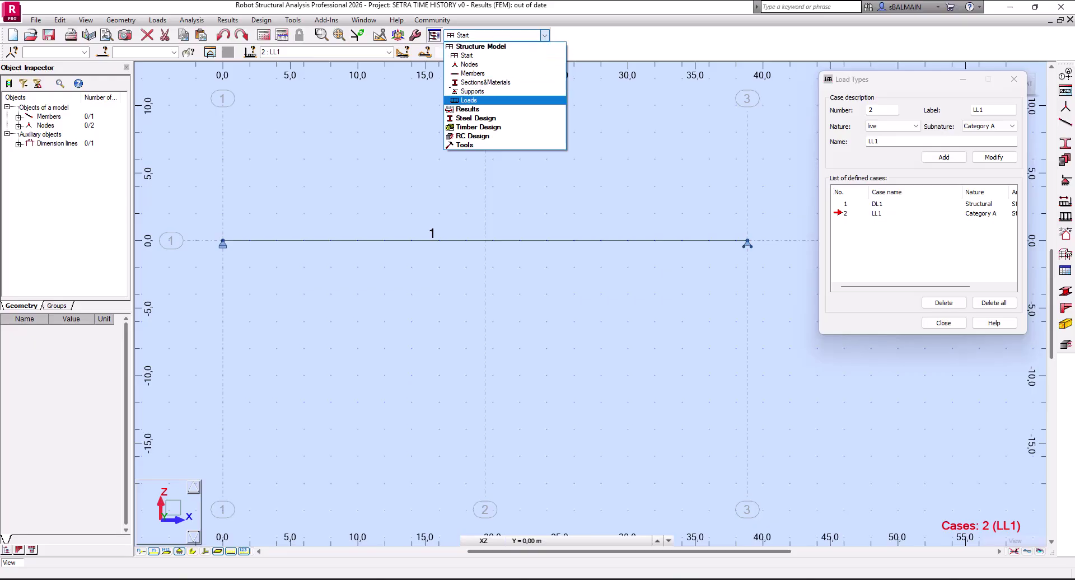
pyautogui.click(469, 100)
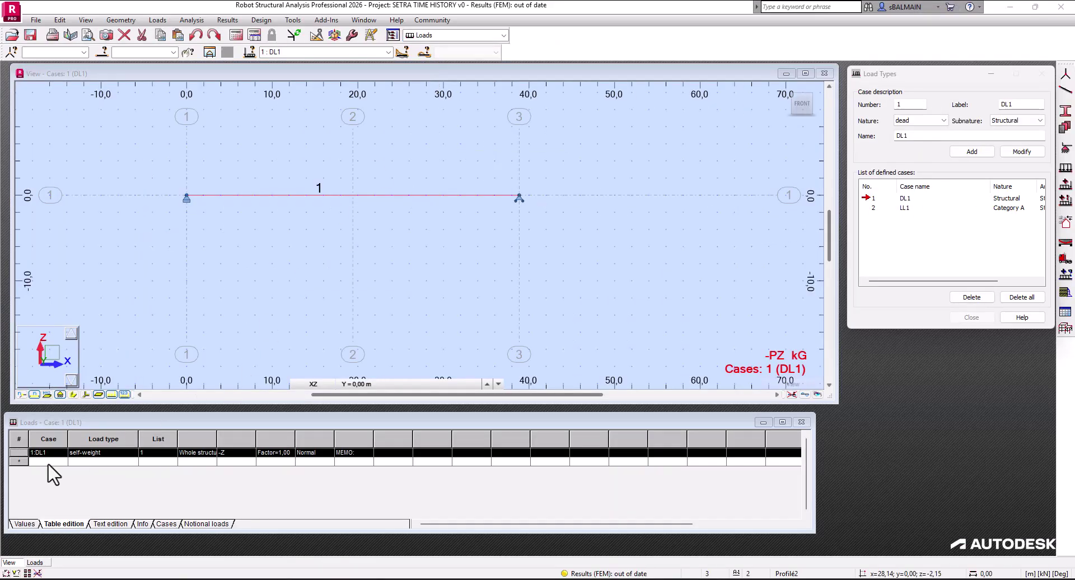
pyautogui.click(27, 450)
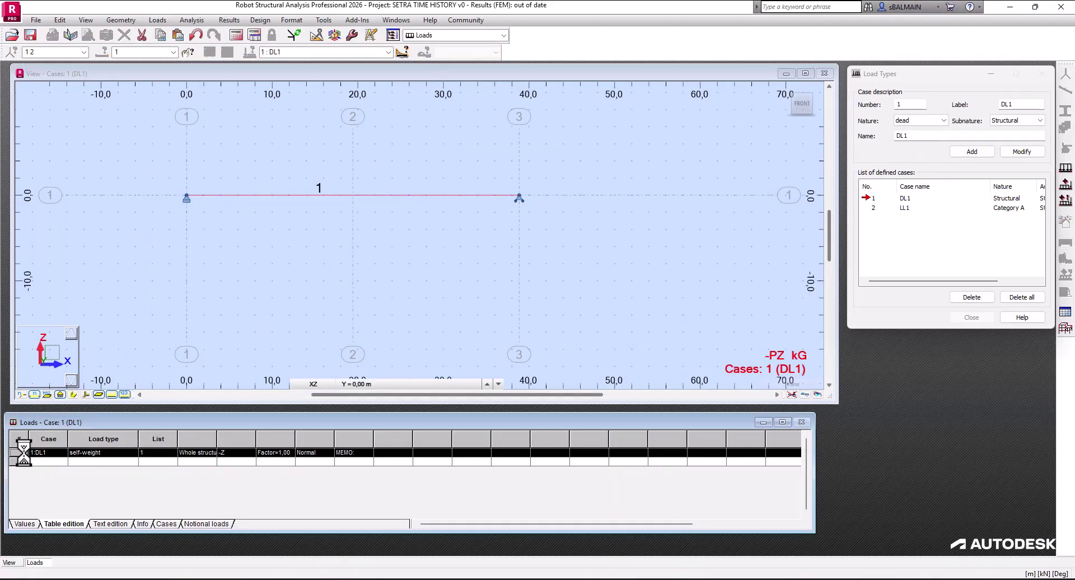
pyautogui.press('Delete')
pyautogui.click(325, 282)
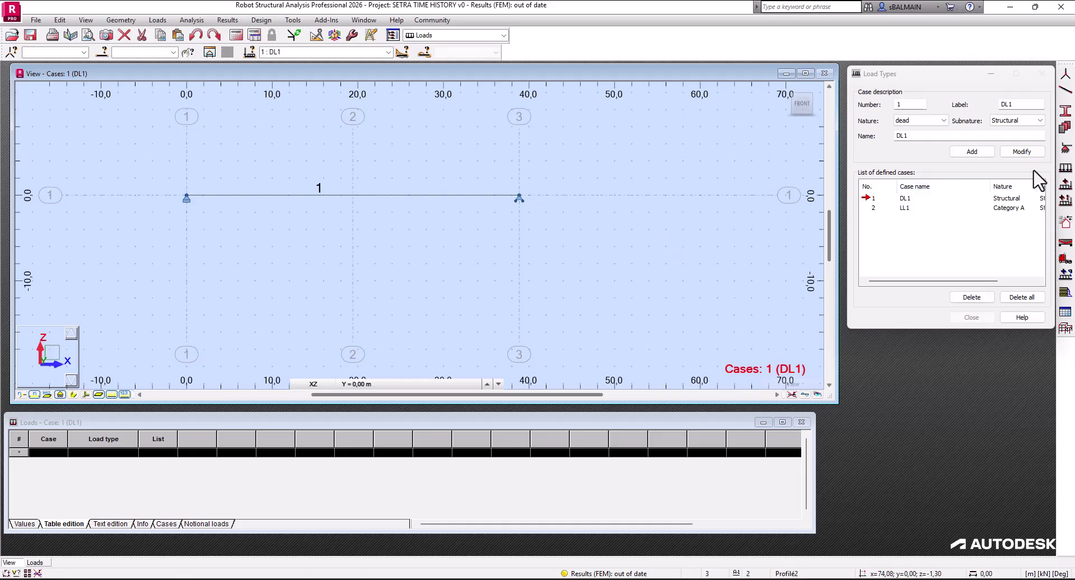
# Apply a global uniform load of PZ = -14.27848 kN/m to the beam in case DL1, checking the value against the browser article
pyautogui.click(1065, 167)
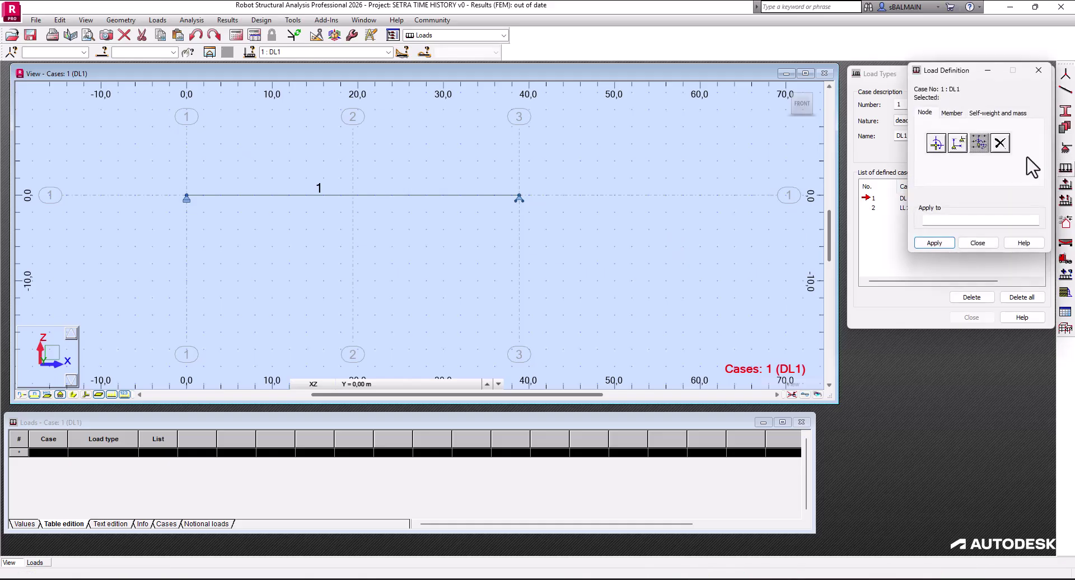
pyautogui.click(950, 114)
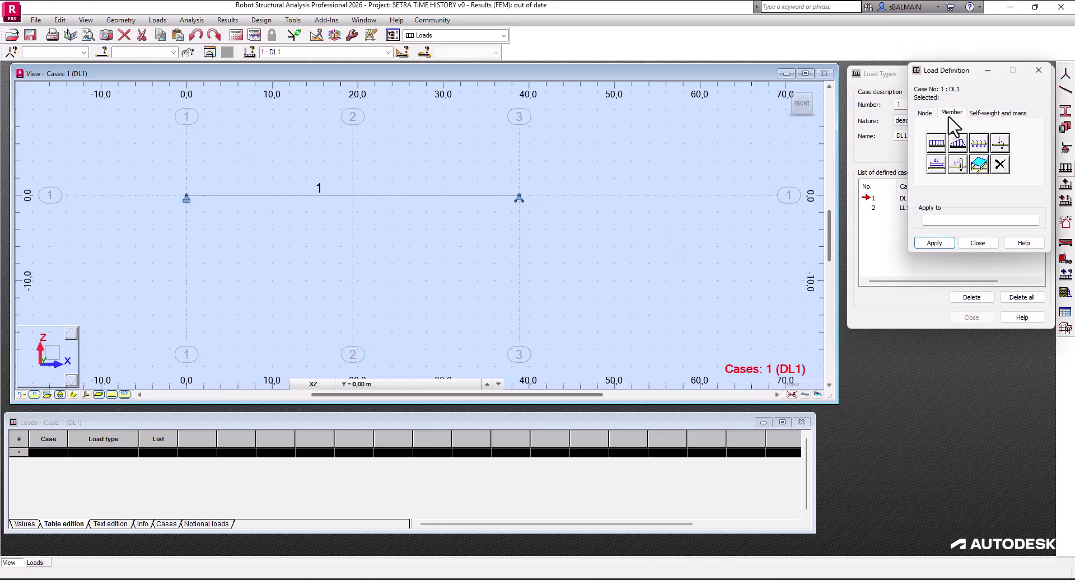
pyautogui.click(936, 143)
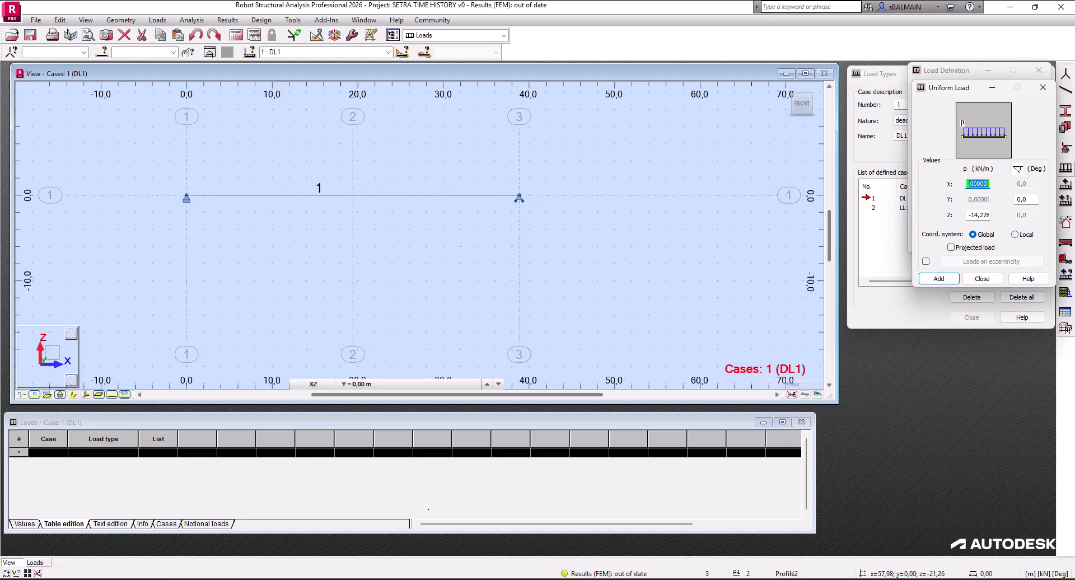
pyautogui.click(235, 579)
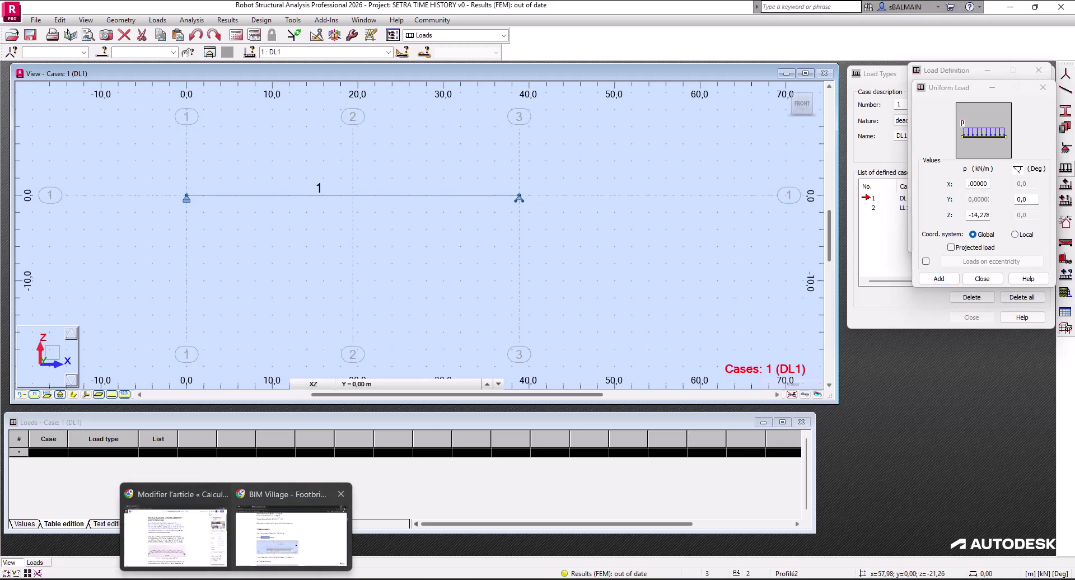
pyautogui.click(296, 541)
pyautogui.click(370, 289)
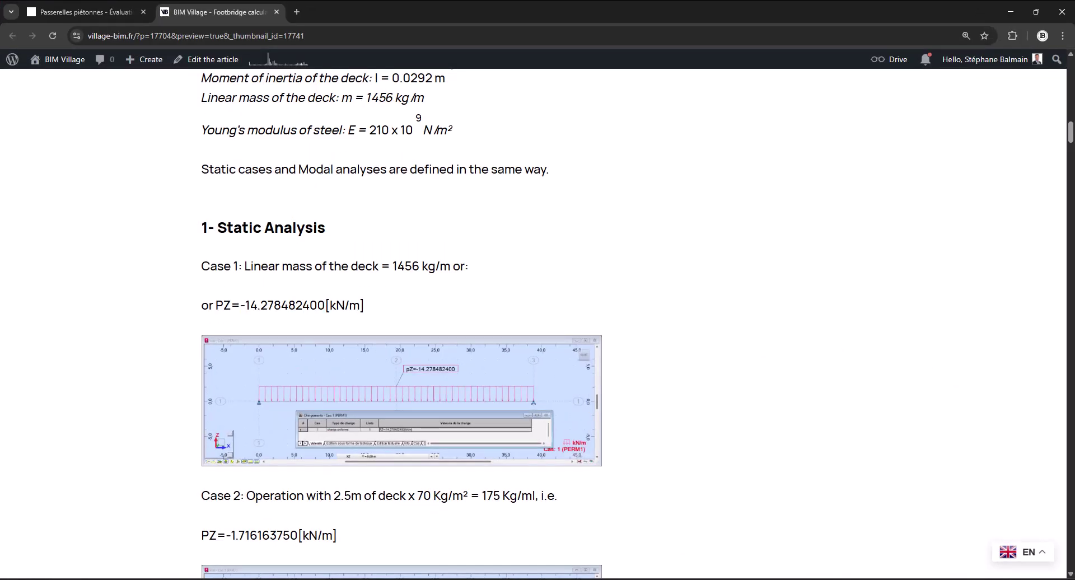
pyautogui.moveTo(246, 305); pyautogui.dragTo(330, 305)
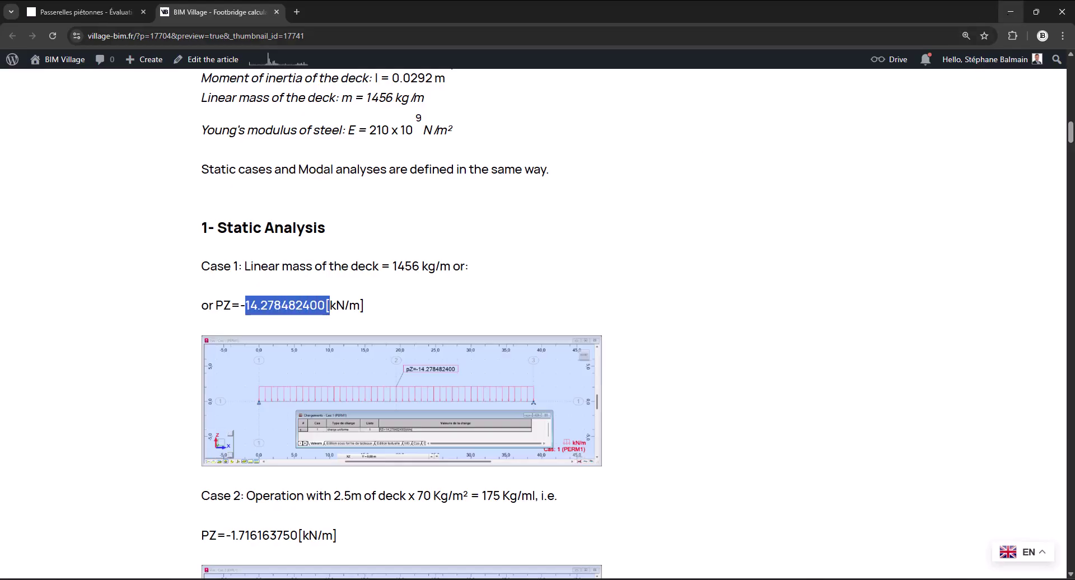
pyautogui.click(1010, 12)
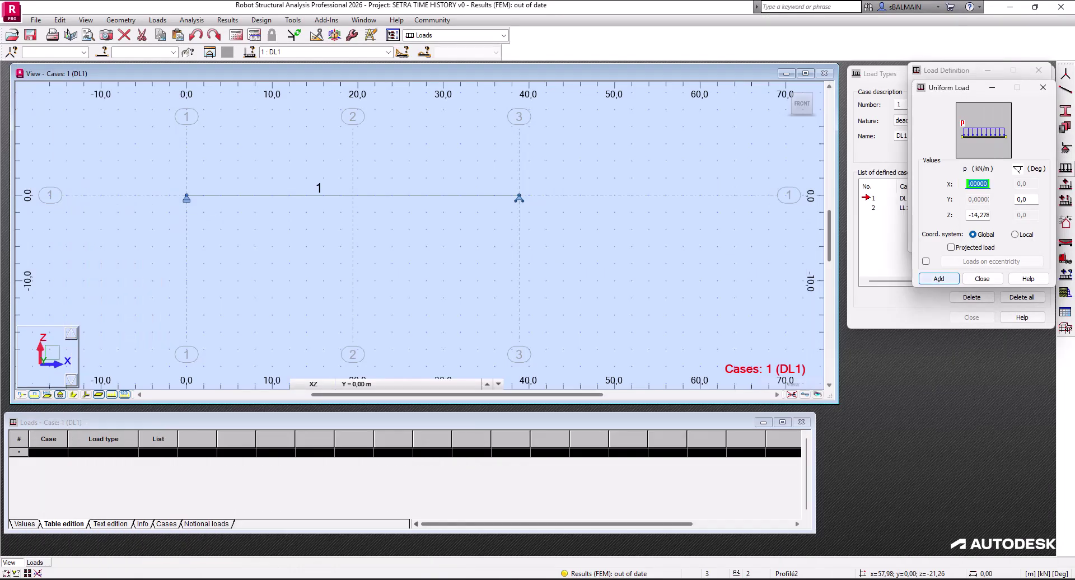
pyautogui.click(939, 278)
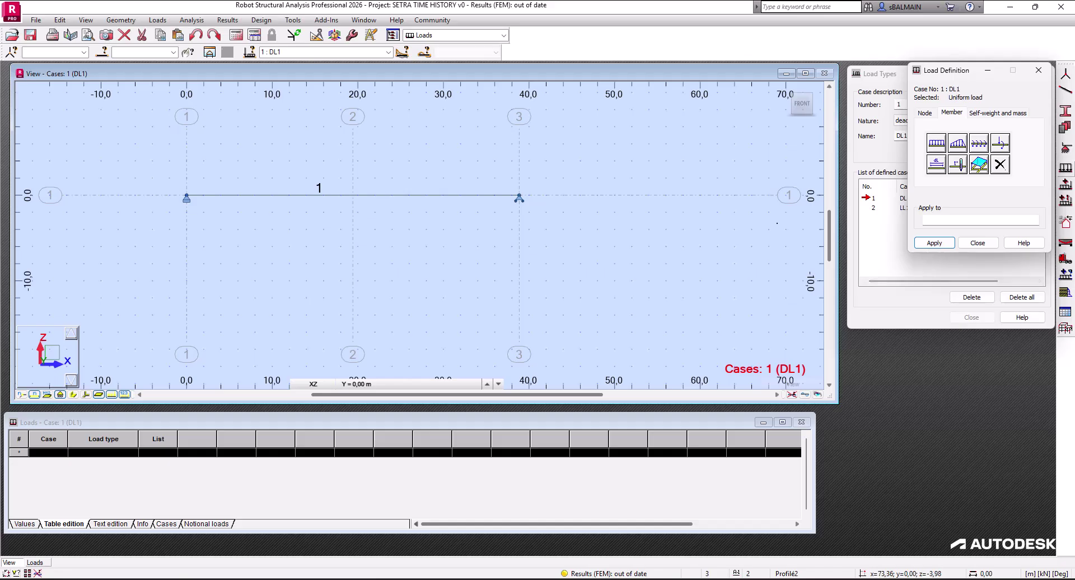
pyautogui.click(477, 195)
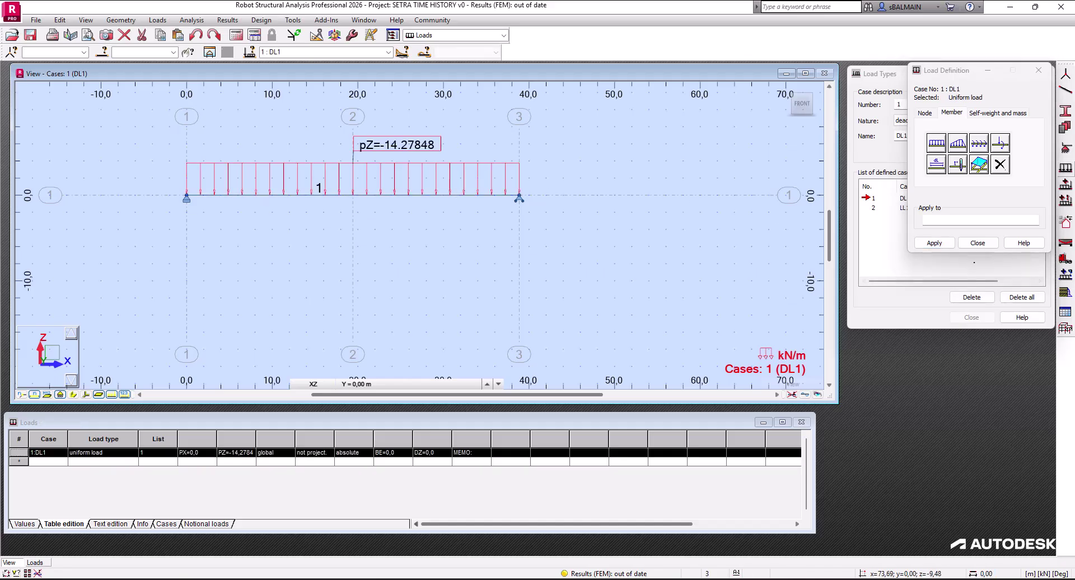
pyautogui.click(977, 243)
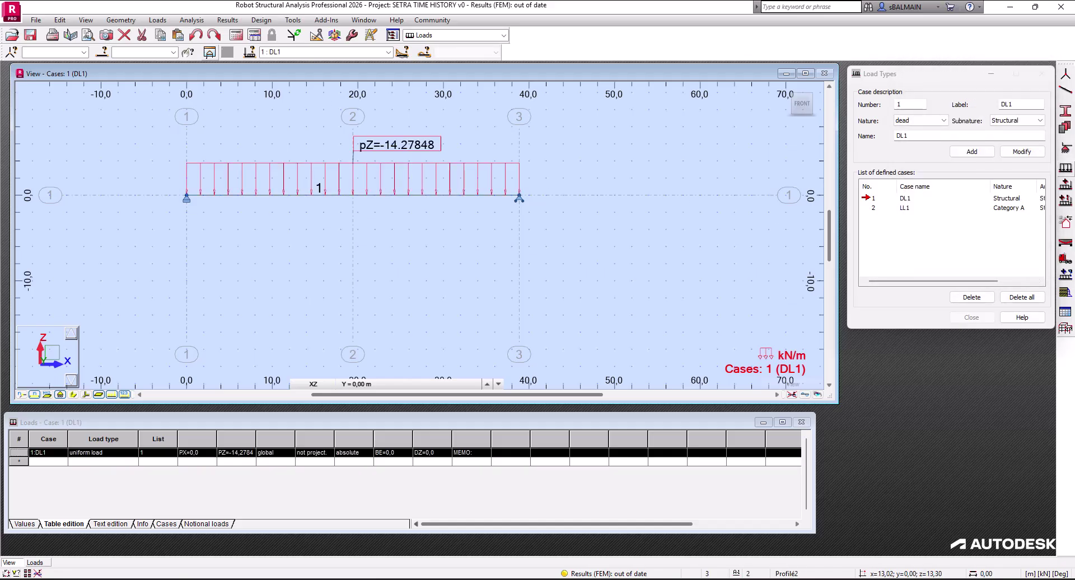
# Change the force unit in the job preferences to kG
pyautogui.click(292, 20)
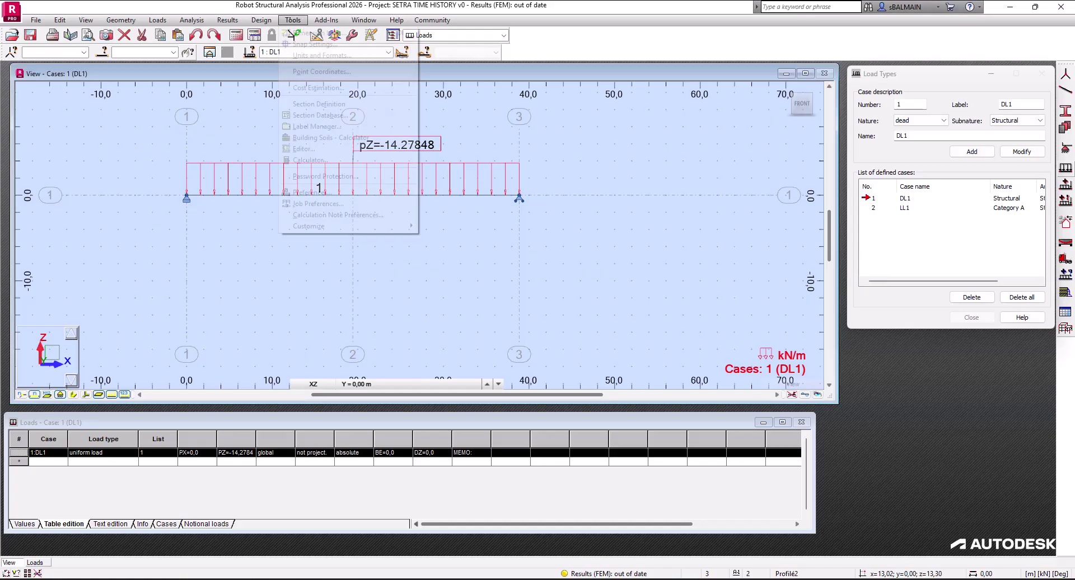
pyautogui.click(317, 204)
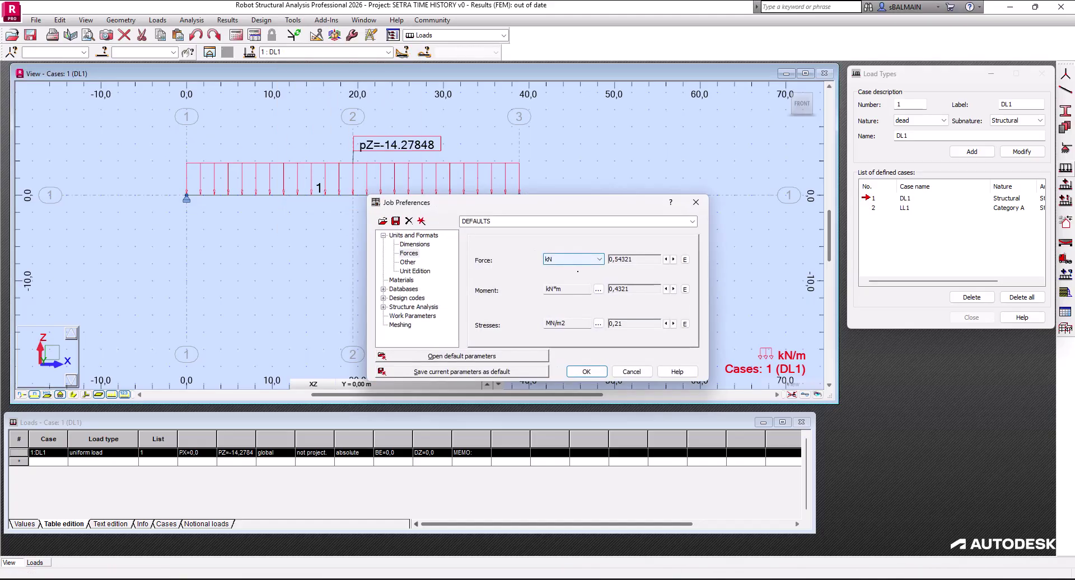
pyautogui.click(577, 259)
pyautogui.click(573, 276)
pyautogui.click(587, 371)
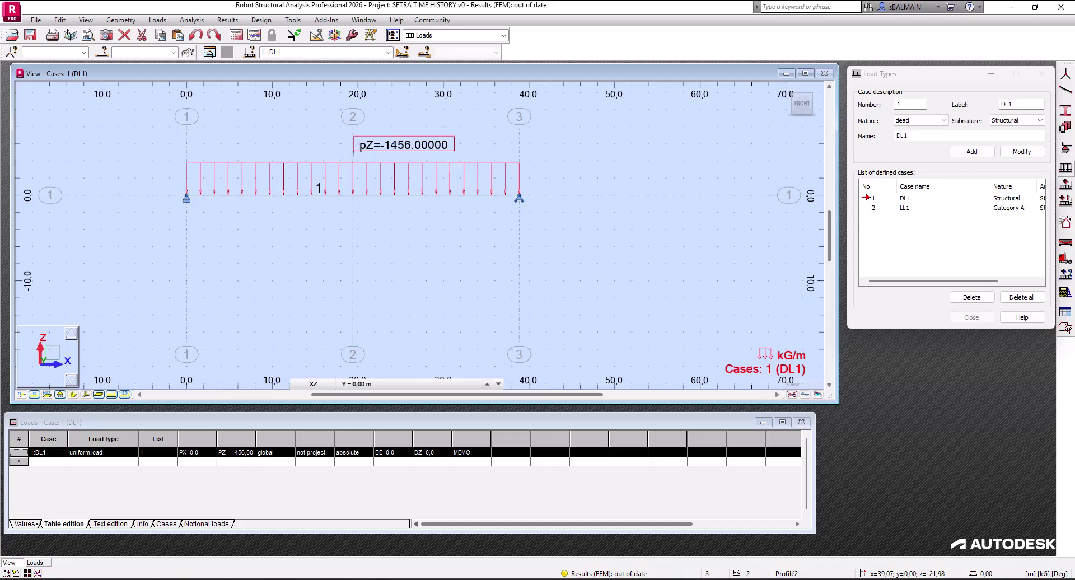
# Review the DL1 load in the load table's values and edition views, and set the force unit in the job preferences to kN
pyautogui.click(25, 524)
pyautogui.click(209, 453)
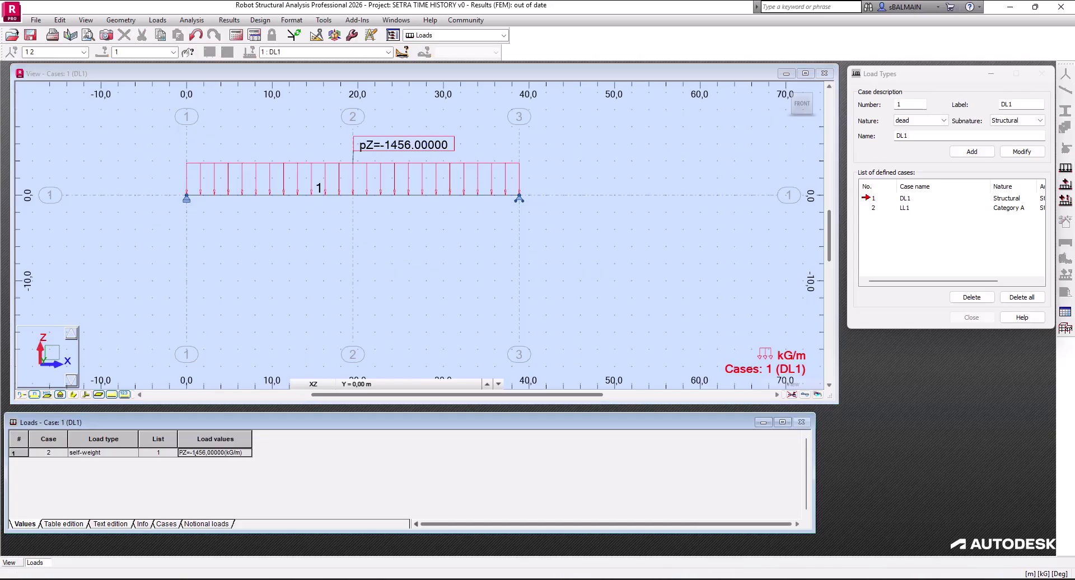
pyautogui.click(64, 524)
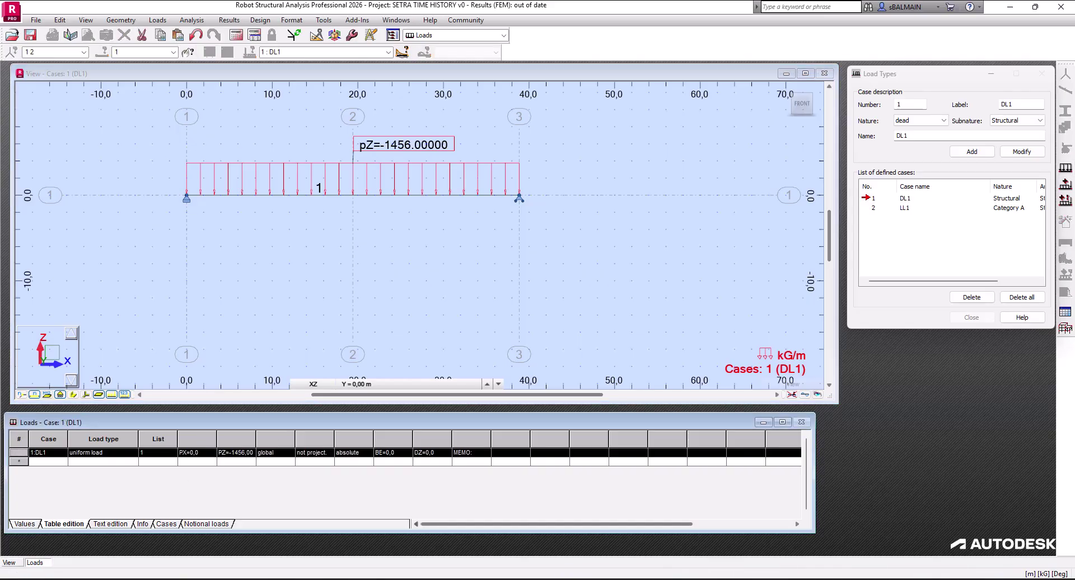
pyautogui.click(25, 524)
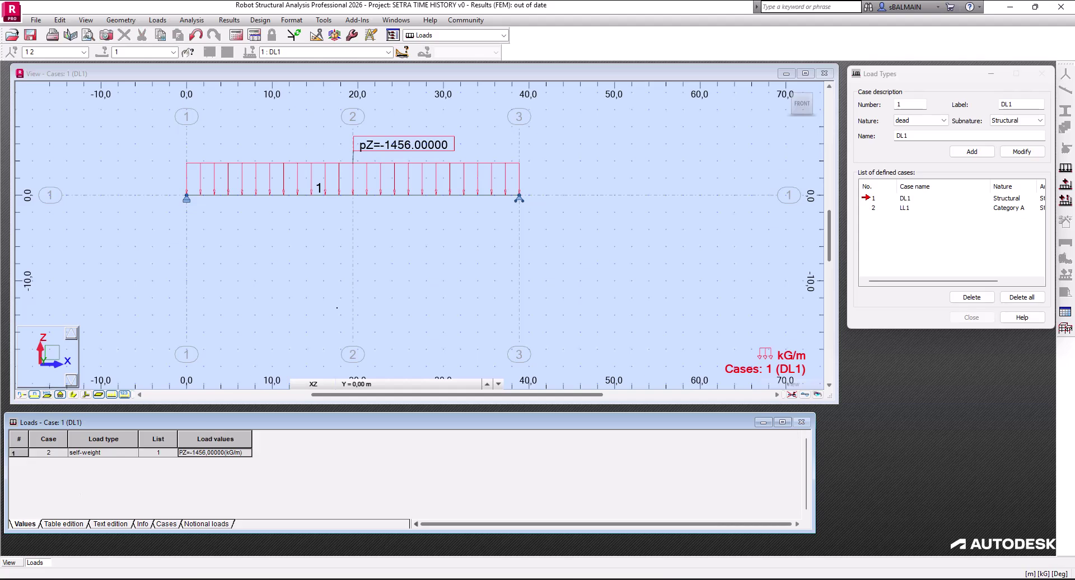
pyautogui.click(353, 269)
pyautogui.click(292, 20)
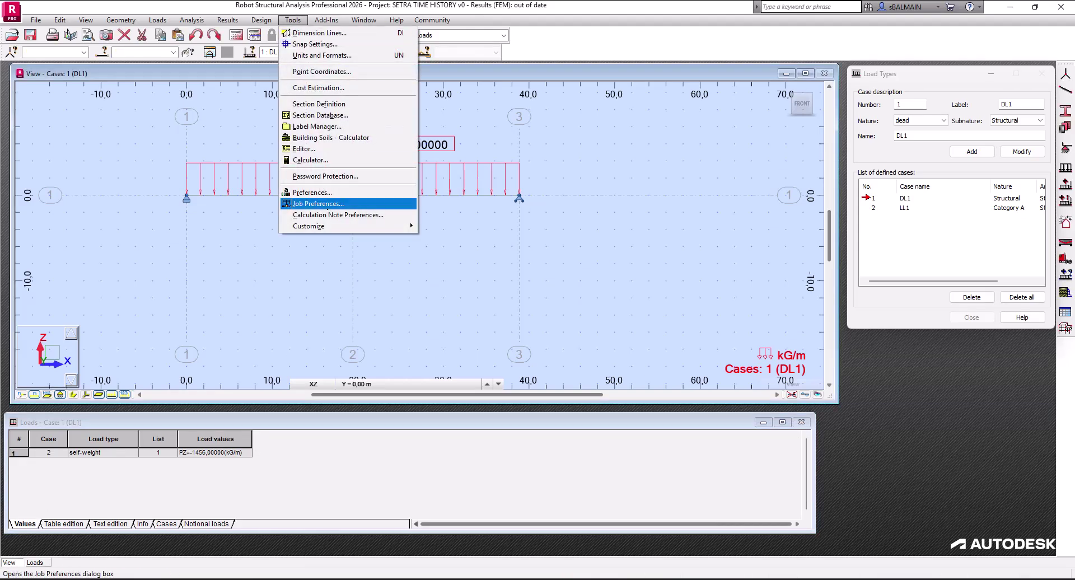
pyautogui.click(317, 204)
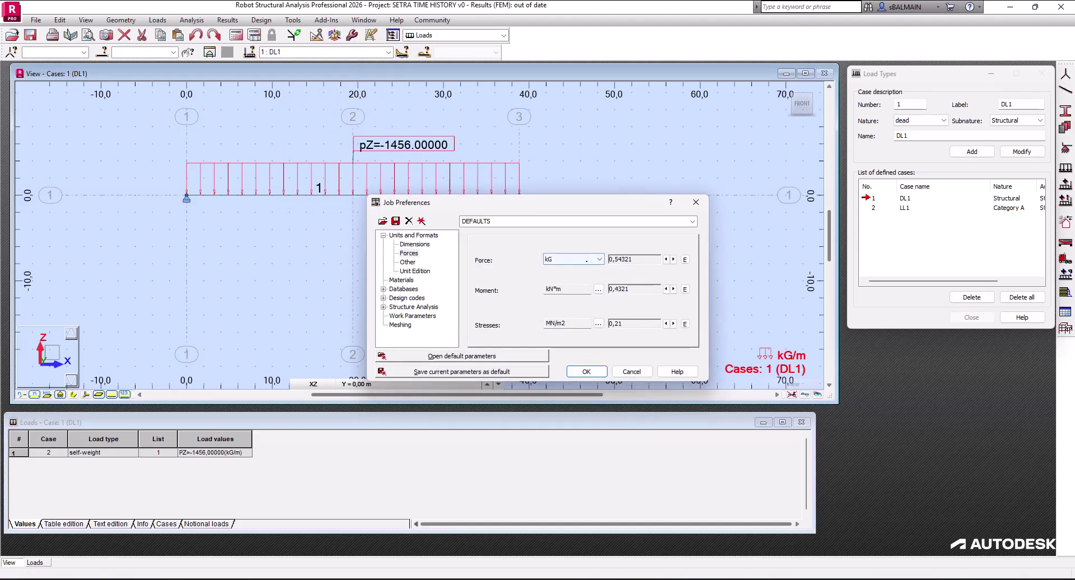
pyautogui.click(586, 259)
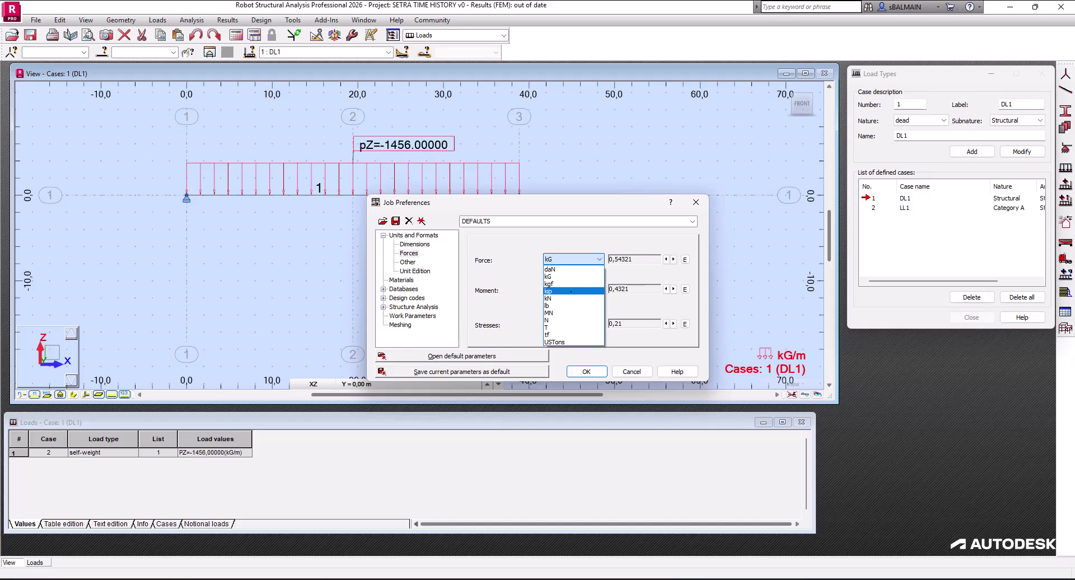
pyautogui.click(571, 298)
pyautogui.click(587, 371)
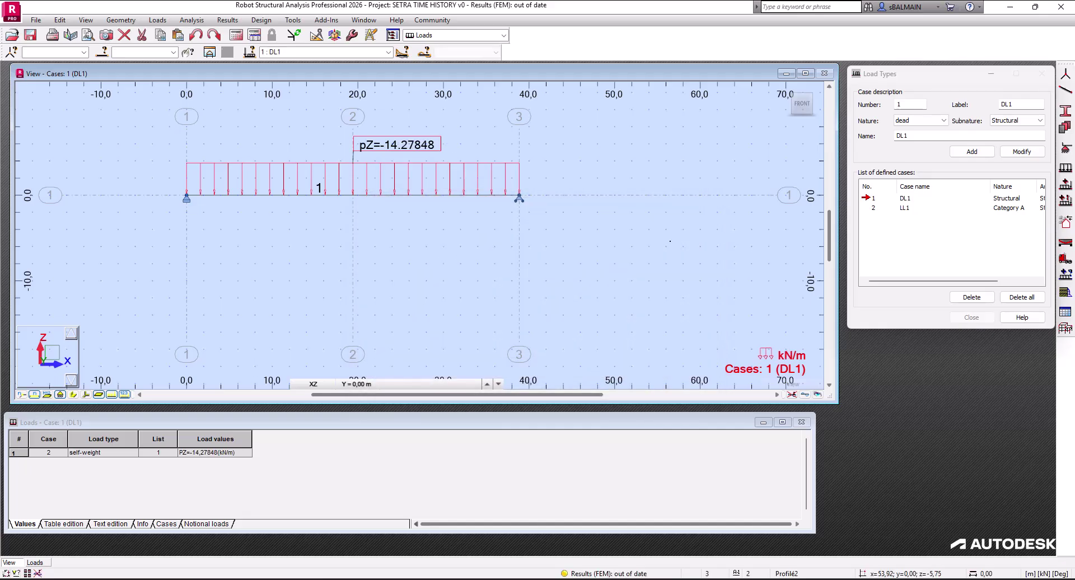
# Switch to the browser article and copy the case 2 load value of -1.716163750 kN/m
pyautogui.moveTo(359, 577)
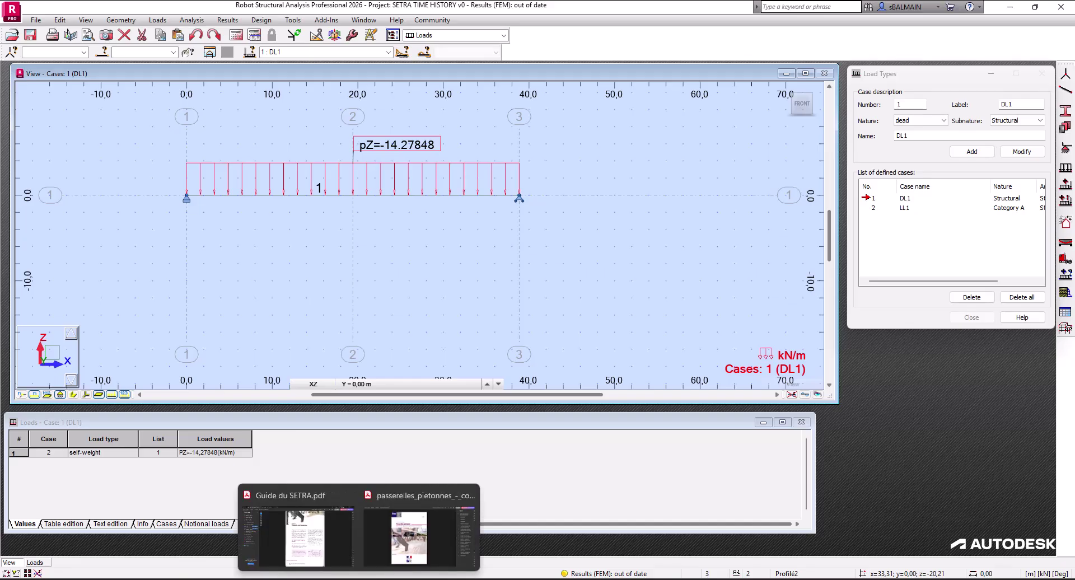
pyautogui.moveTo(236, 577)
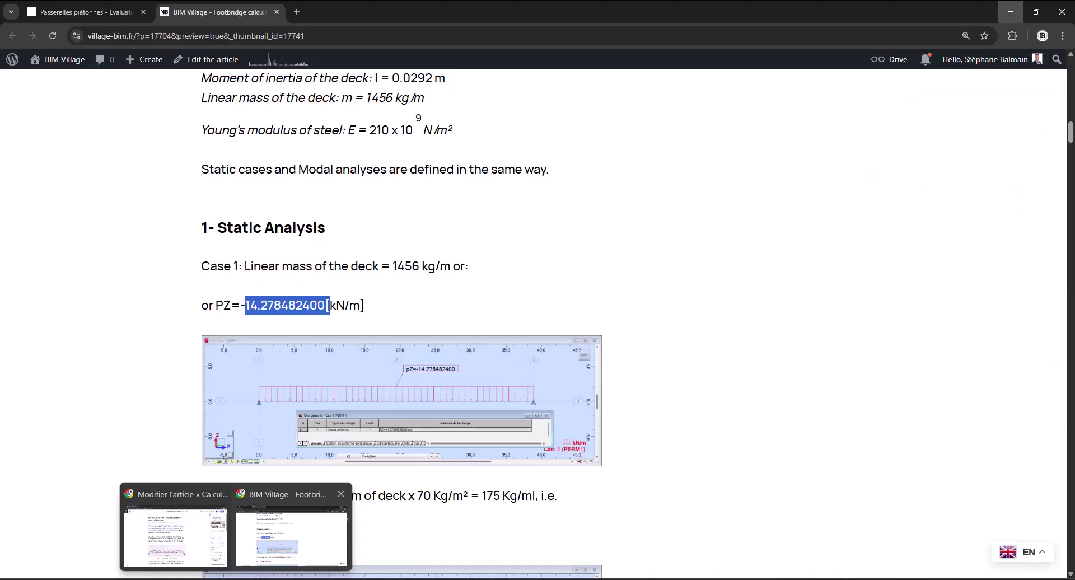
pyautogui.click(291, 538)
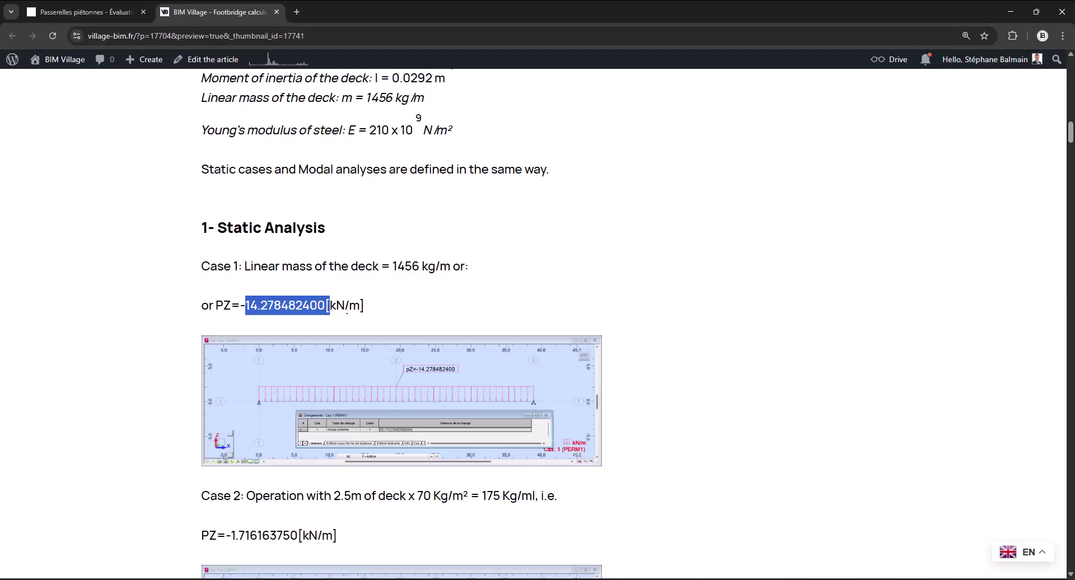
pyautogui.click(371, 274)
pyautogui.scroll(-1, 371, 274)
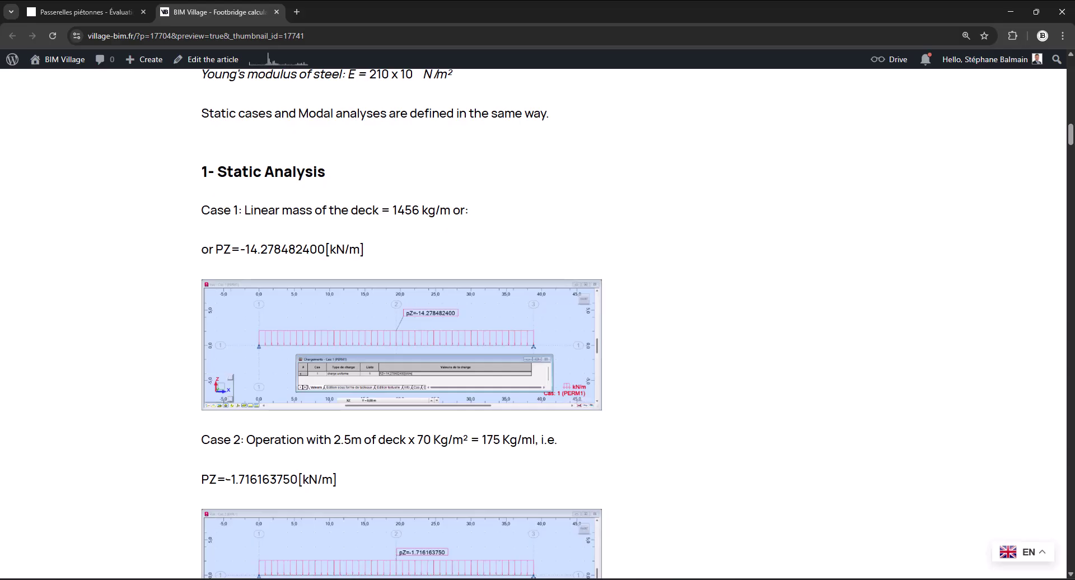
pyautogui.moveTo(225, 479); pyautogui.dragTo(297, 479)
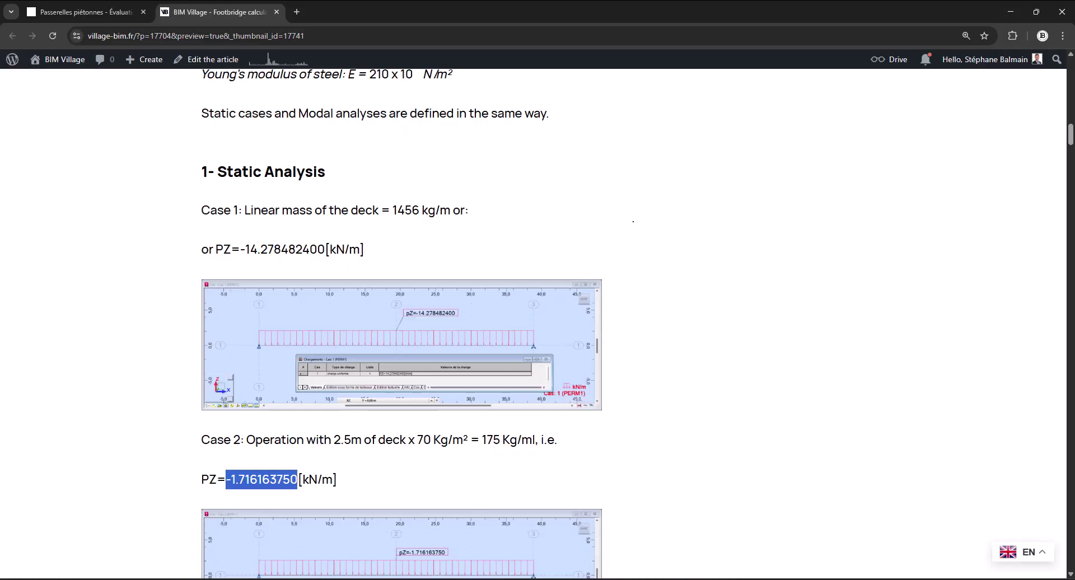
# Switch back to Robot Structural Analysis and apply a global uniform load of PZ = -1.71616 kN/m to the beam in case LL1
pyautogui.moveTo(310, 579)
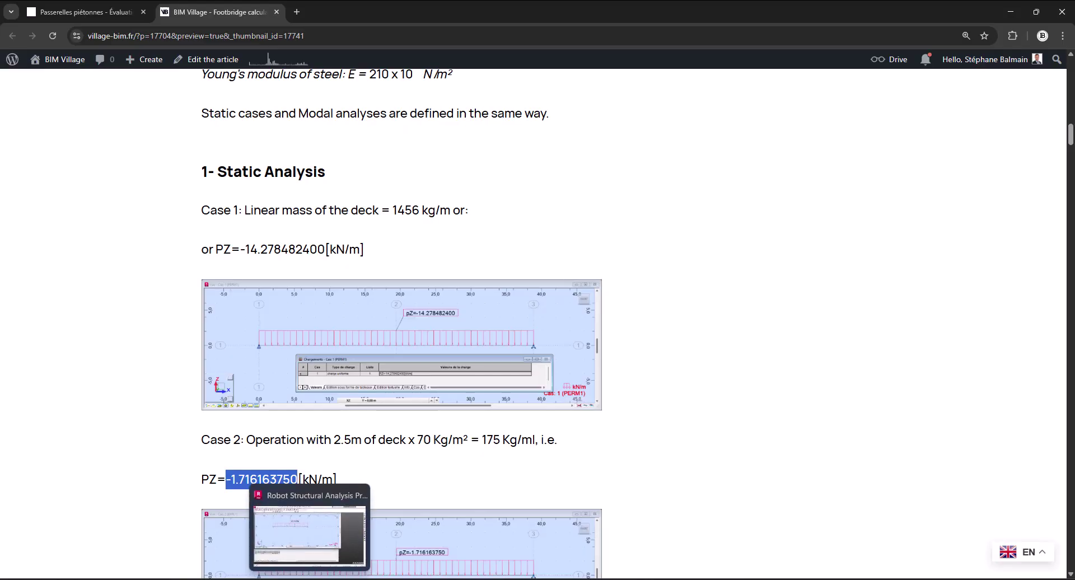
pyautogui.click(310, 535)
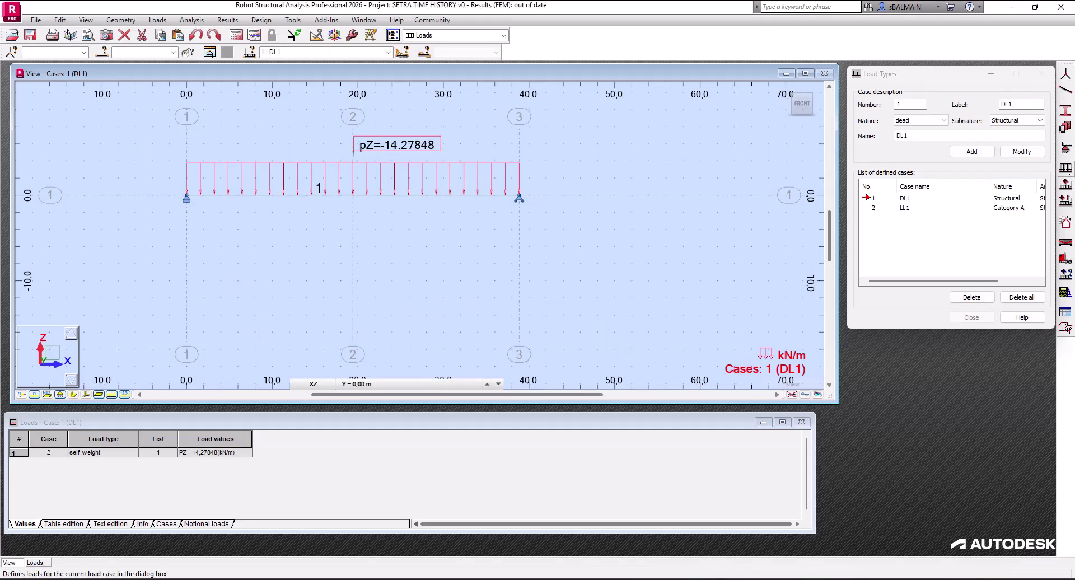
pyautogui.click(977, 243)
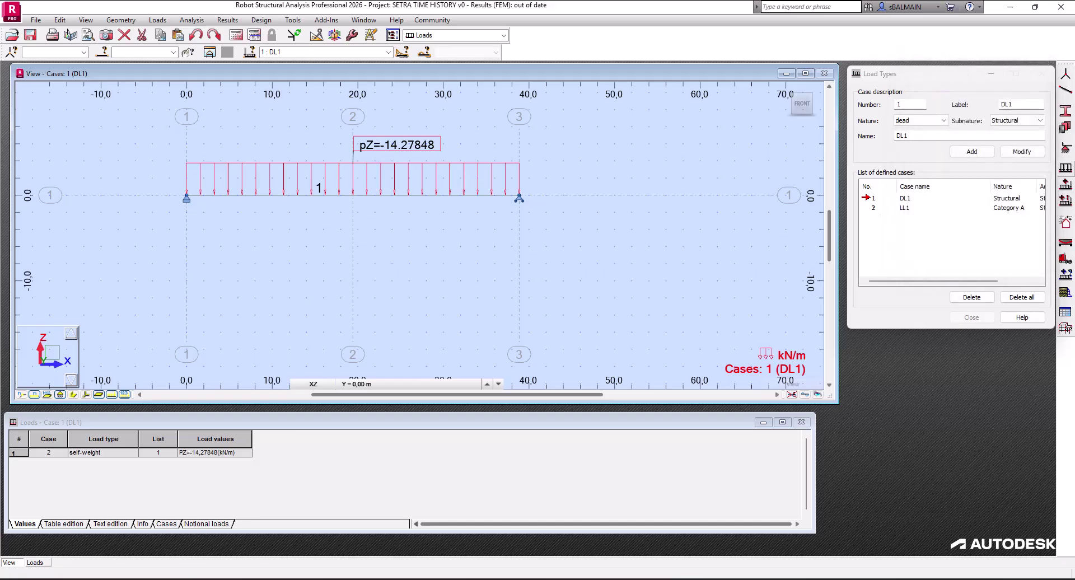
pyautogui.click(967, 206)
pyautogui.click(1065, 167)
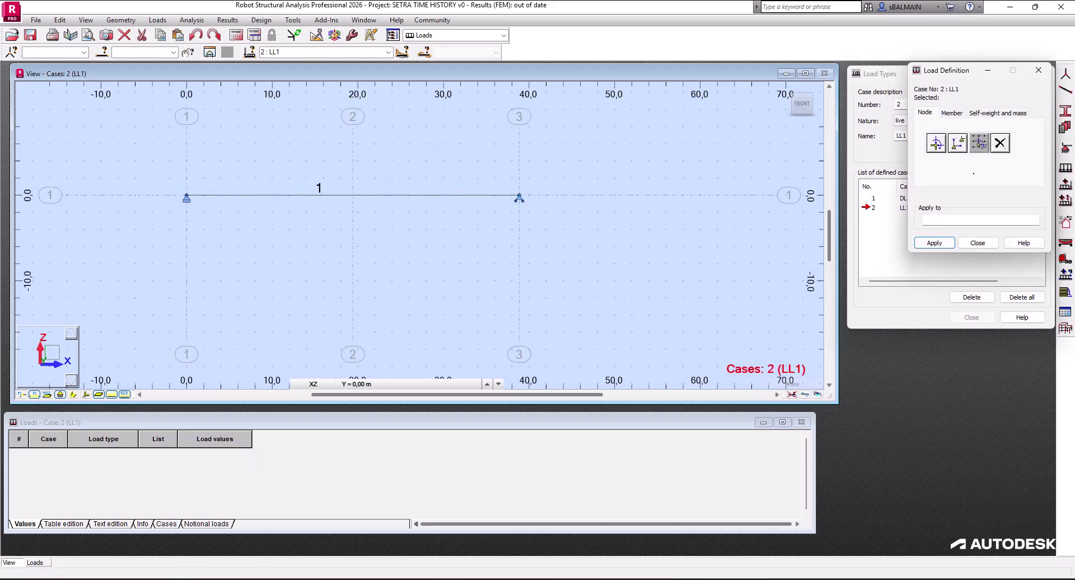
pyautogui.click(951, 113)
pyautogui.click(936, 144)
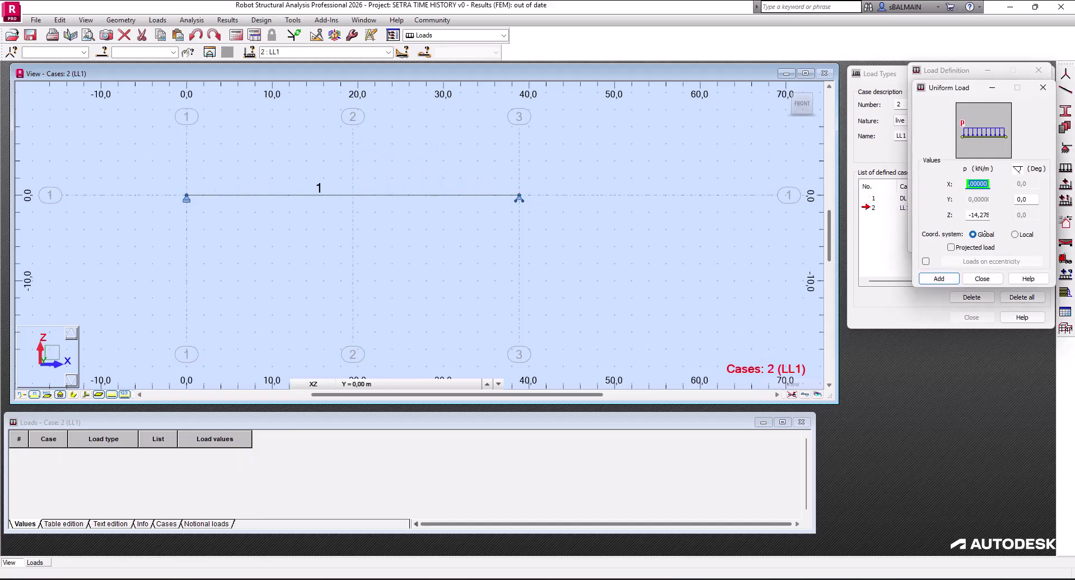
pyautogui.press('Tab')
pyautogui.click(930, 277)
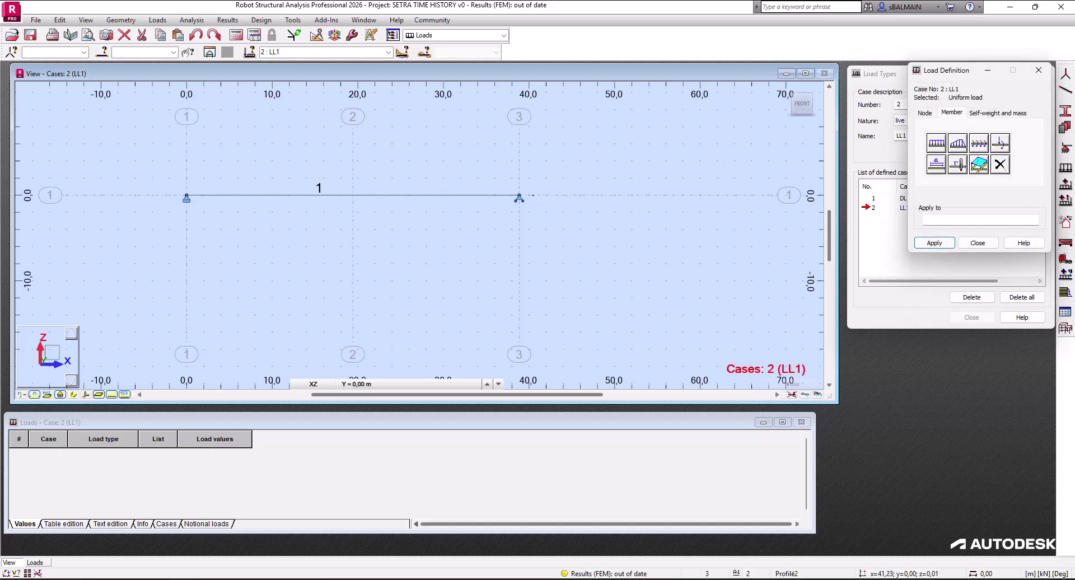
pyautogui.click(479, 194)
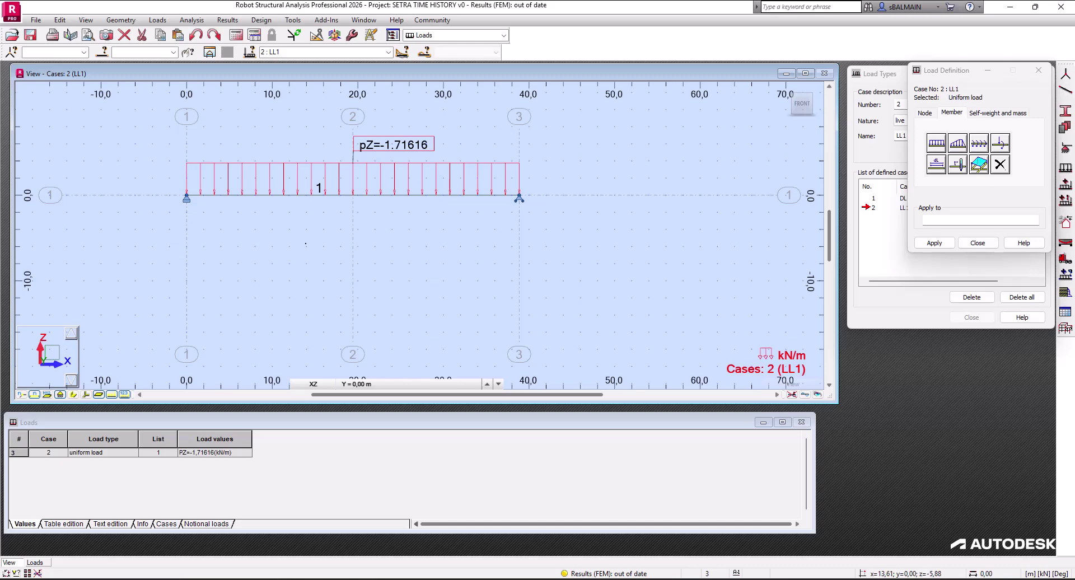
pyautogui.rightClick(310, 252)
pyautogui.press('Escape')
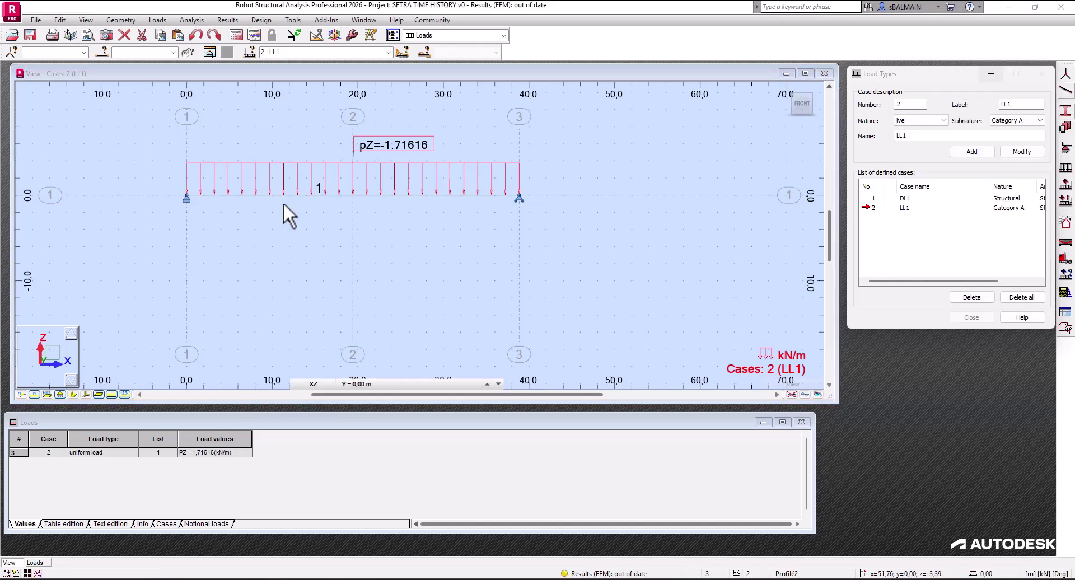
# Display the node numbers and divide the beam into 20 segments, generating nodes without dividing the member
pyautogui.click(31, 394)
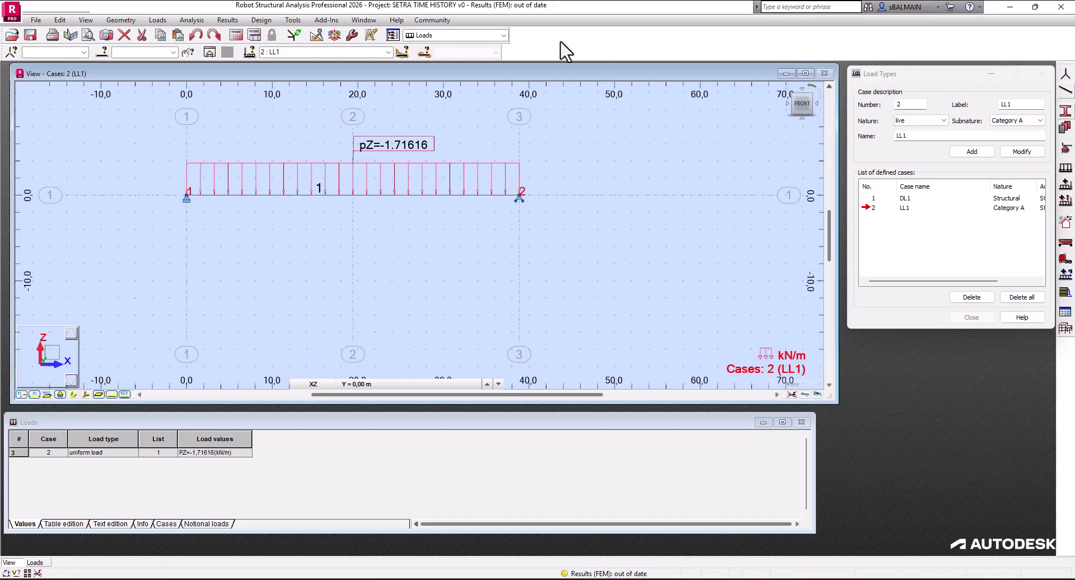
pyautogui.click(317, 36)
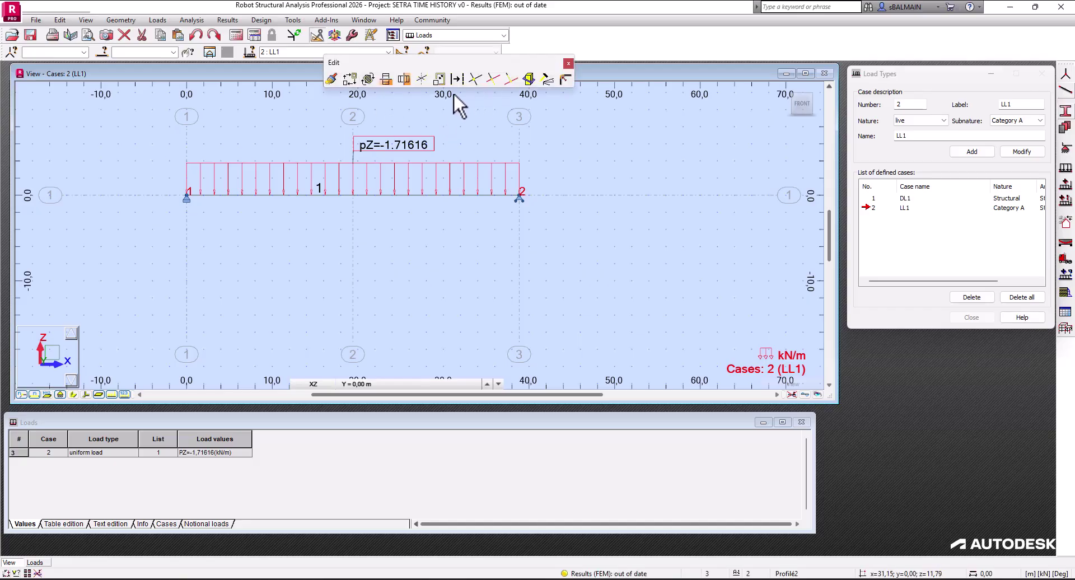
pyautogui.click(457, 78)
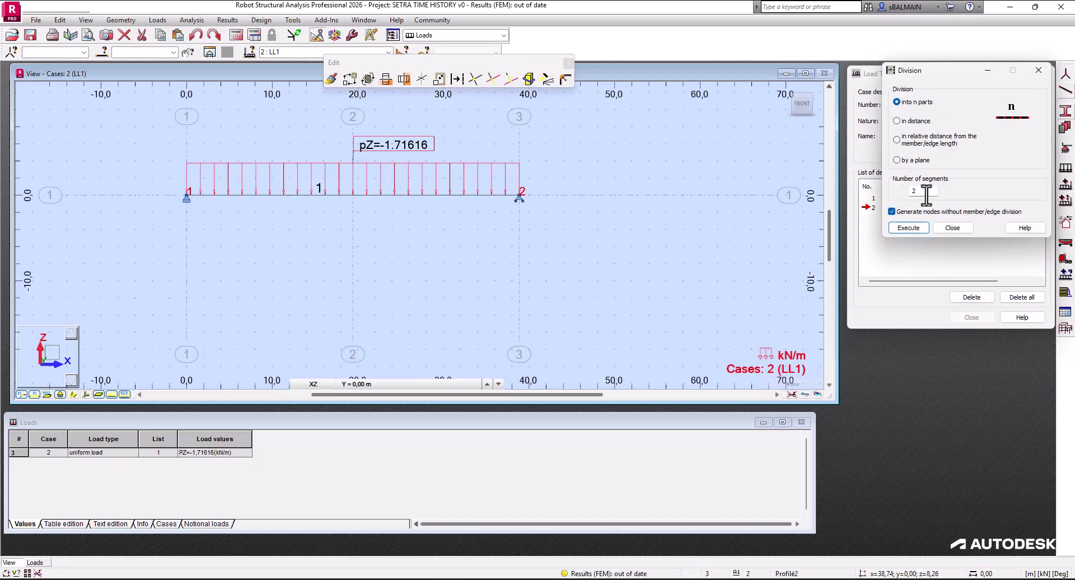
pyautogui.click(915, 228)
# Renumber the midspan node as 1, the end node as 2 and the start node as 3, and close the division settings
pyautogui.click(986, 181)
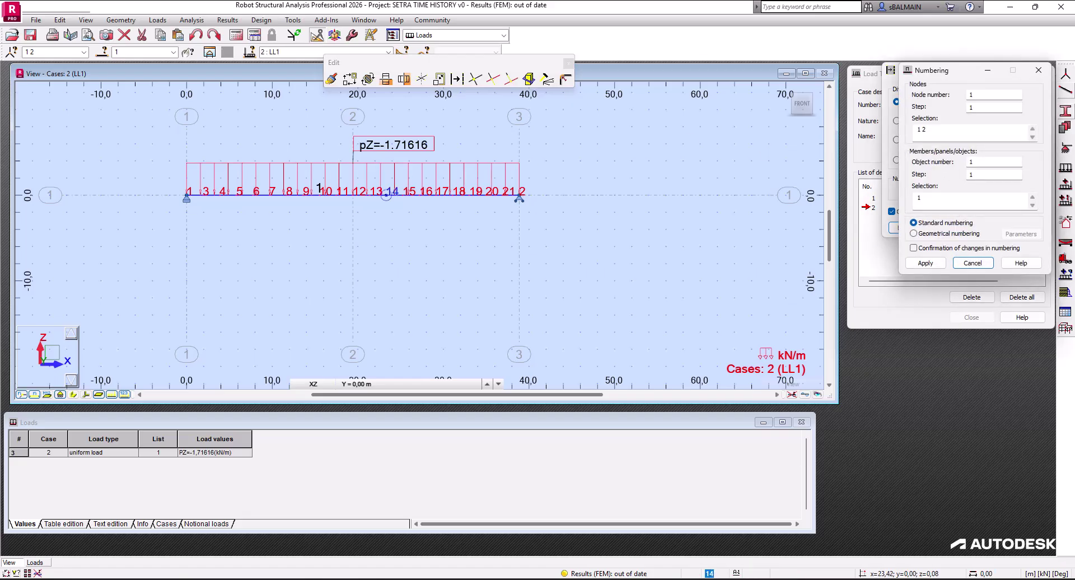
pyautogui.click(353, 195)
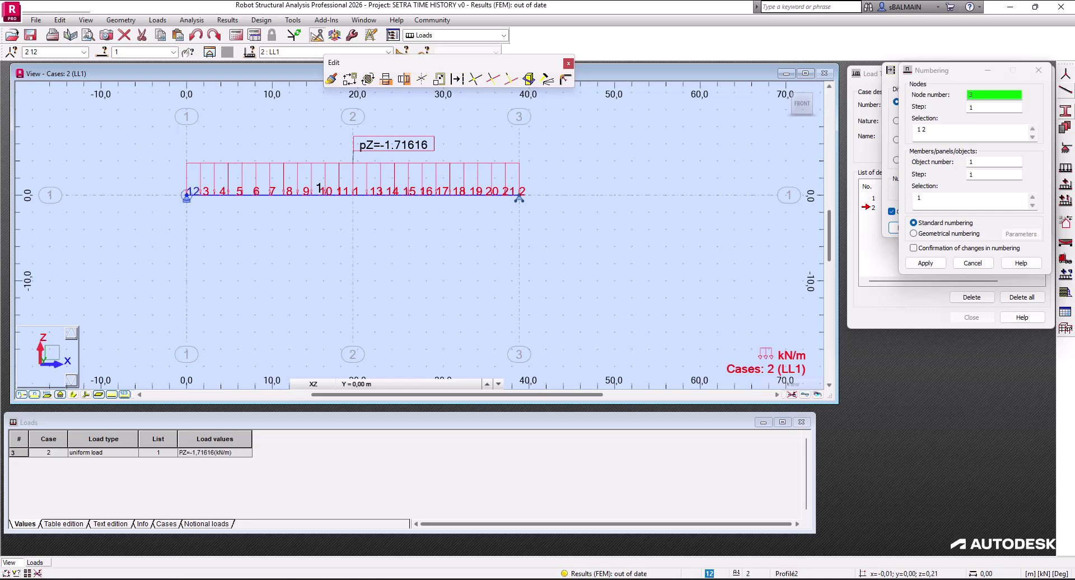
pyautogui.click(187, 195)
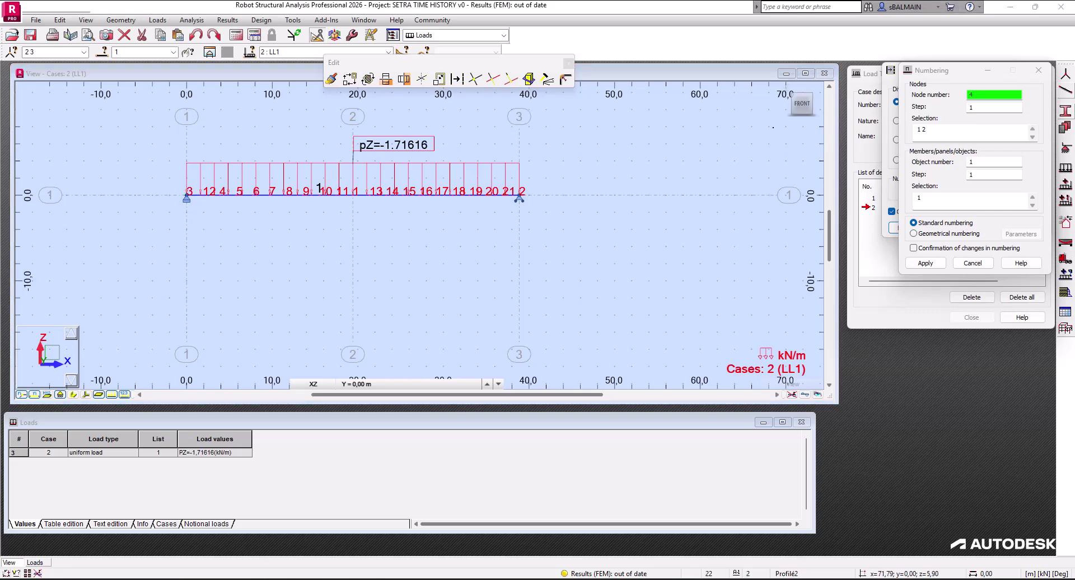
pyautogui.click(972, 262)
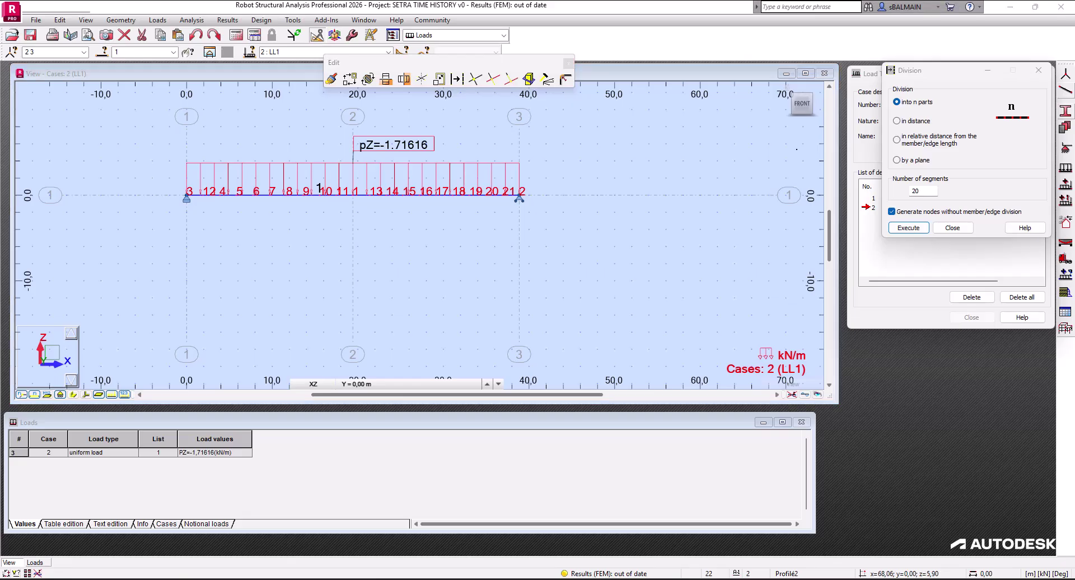
pyautogui.press('Escape')
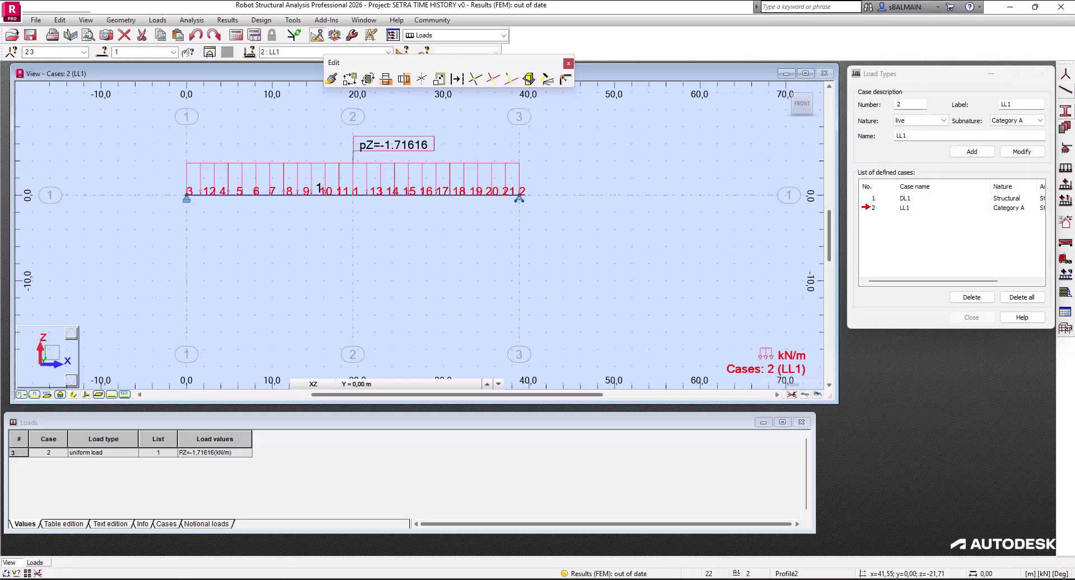
# Switch to the browser article and read the modal analysis parameters for the self-weight case and the 50% pedestrian load case
pyautogui.click(292, 529)
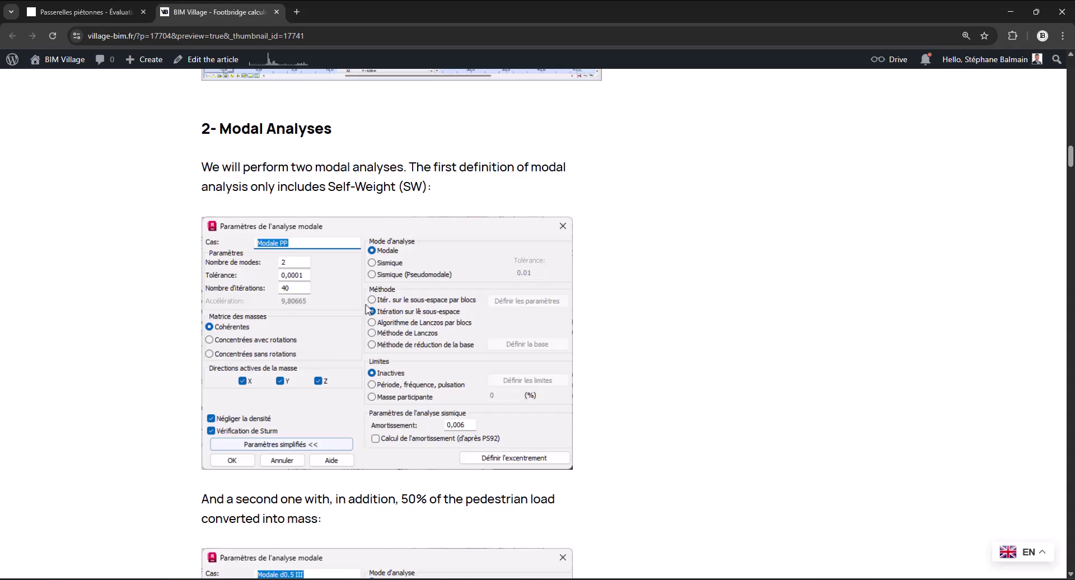
pyautogui.scroll(-7, 367, 307)
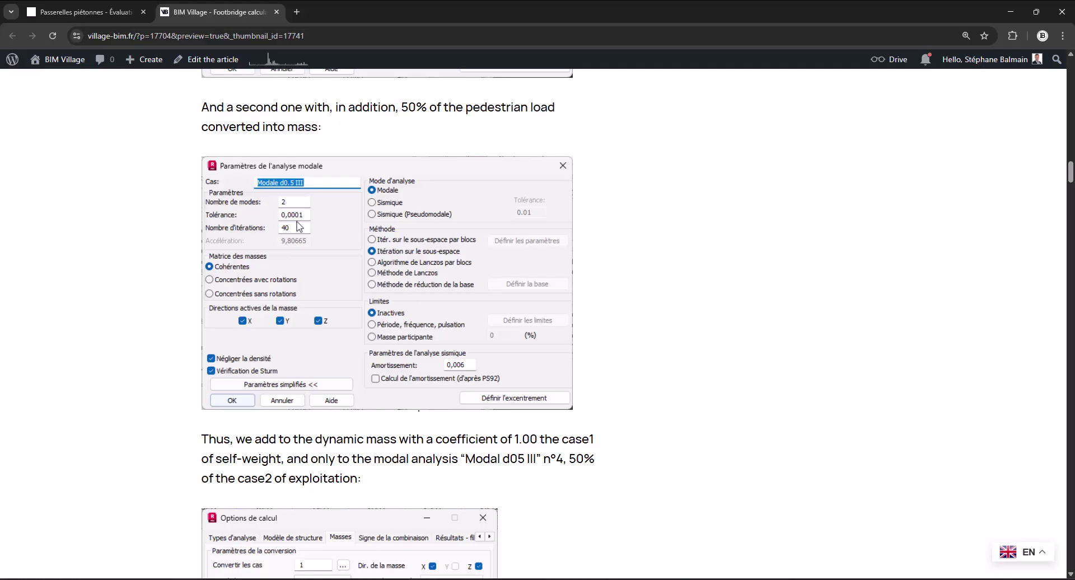
pyautogui.scroll(1, 398, 323)
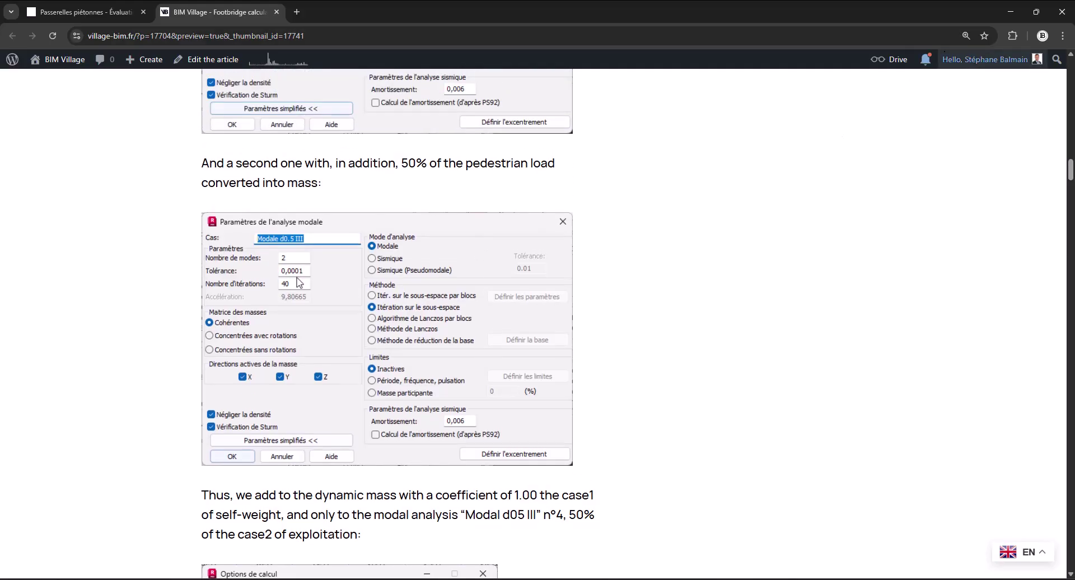
# Switch back to Robot Structural Analysis and create a new modal analysis case named Modal
pyautogui.click(1011, 12)
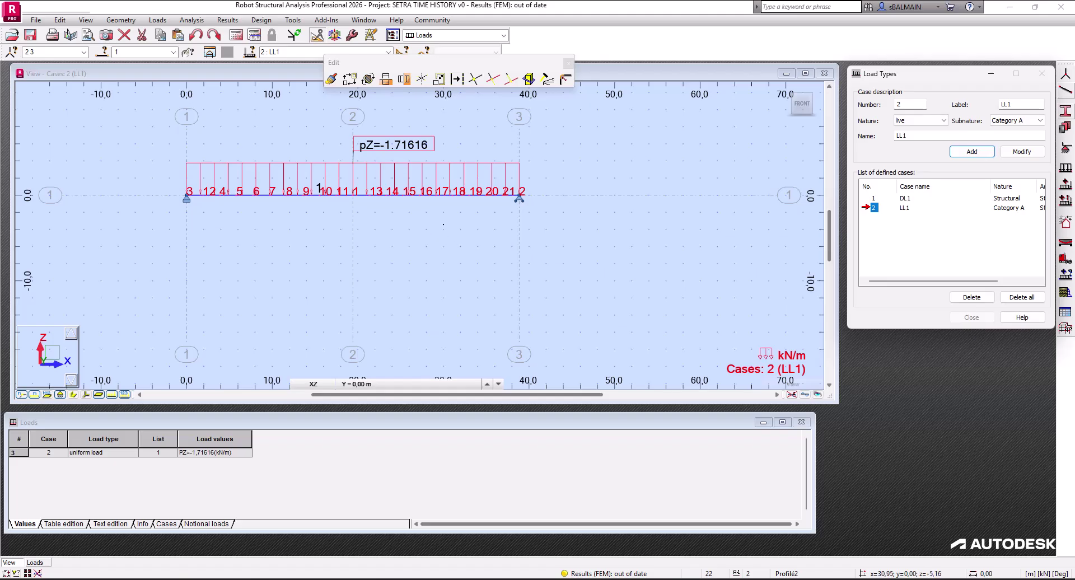
pyautogui.click(254, 35)
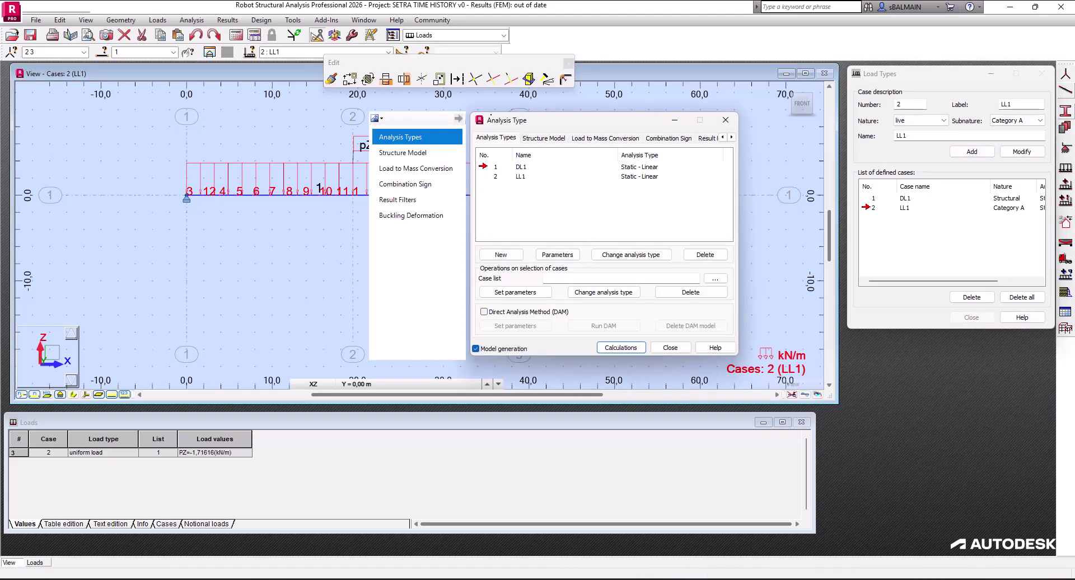
pyautogui.click(374, 258)
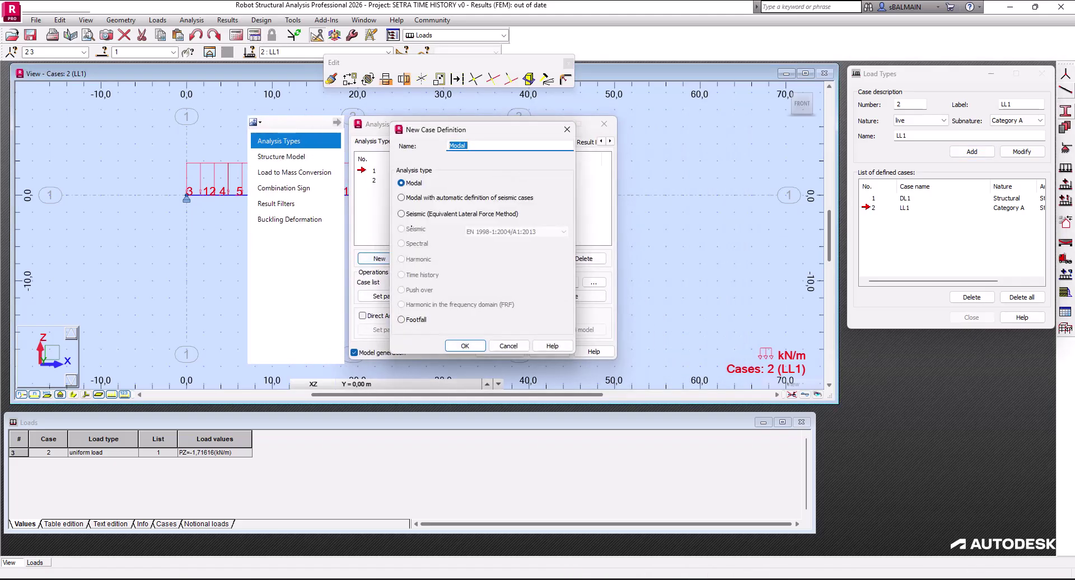
pyautogui.click(464, 345)
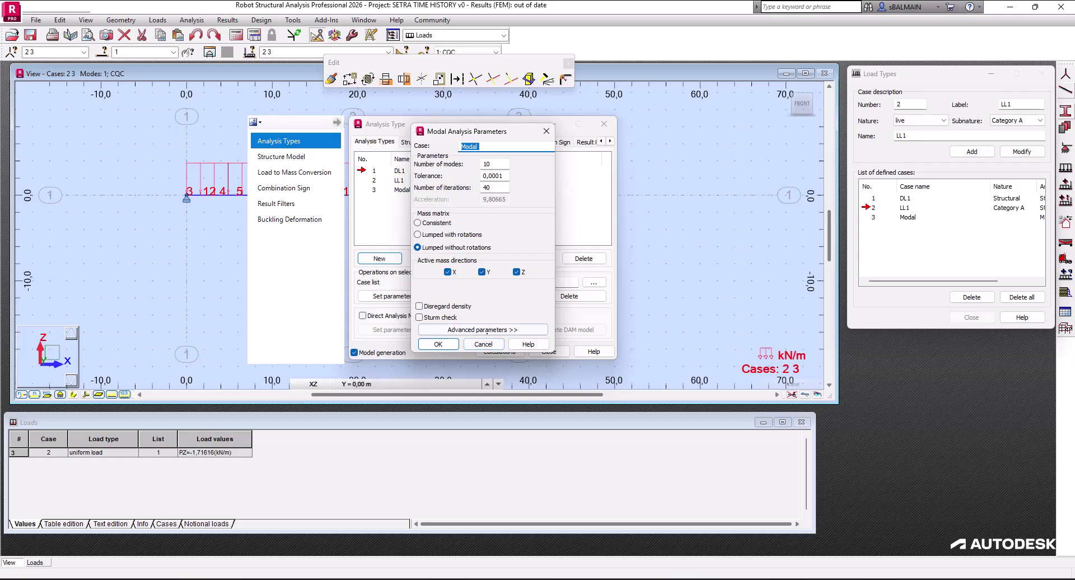
# Set the Modal case to disregard density, run the Sturm check and use a damping of 0.06
pyautogui.click(476, 329)
pyautogui.click(419, 306)
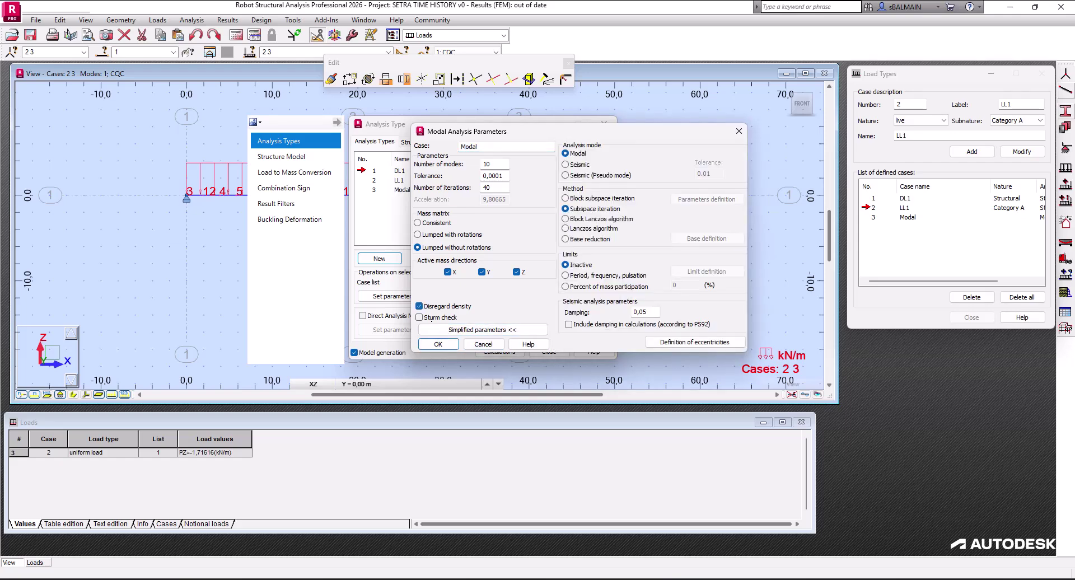
pyautogui.click(419, 318)
pyautogui.moveTo(467, 128); pyautogui.dragTo(227, 134)
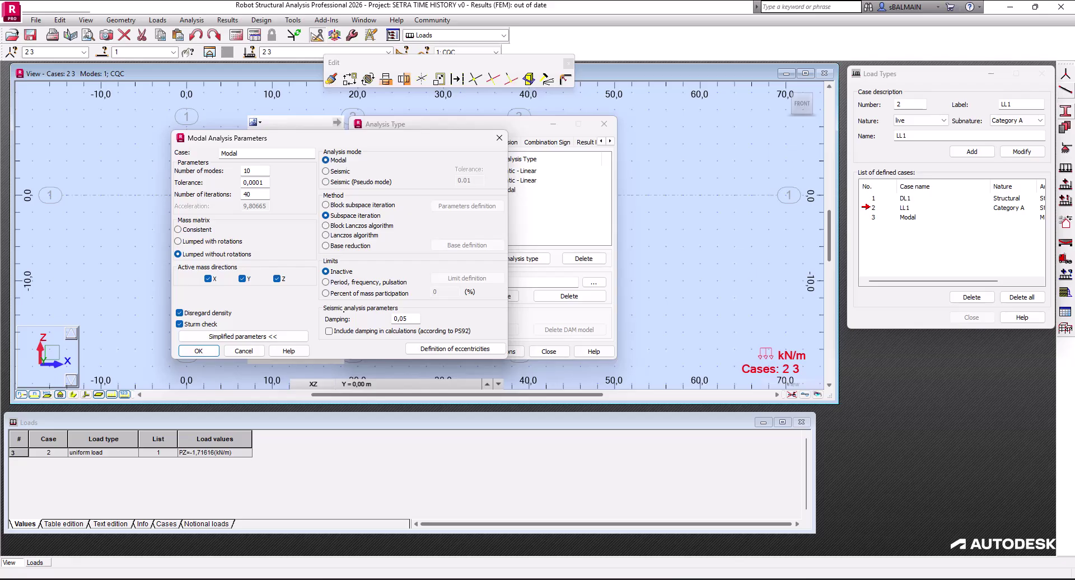
pyautogui.click(412, 319)
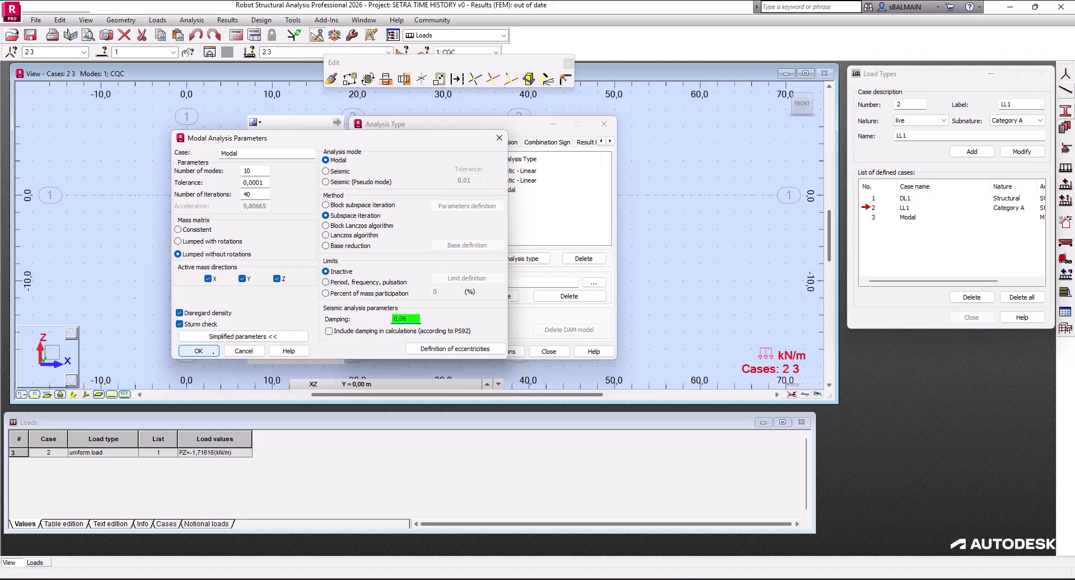
pyautogui.click(199, 351)
# Create a second modal analysis case named Modal Classe3 50pcent
pyautogui.click(389, 258)
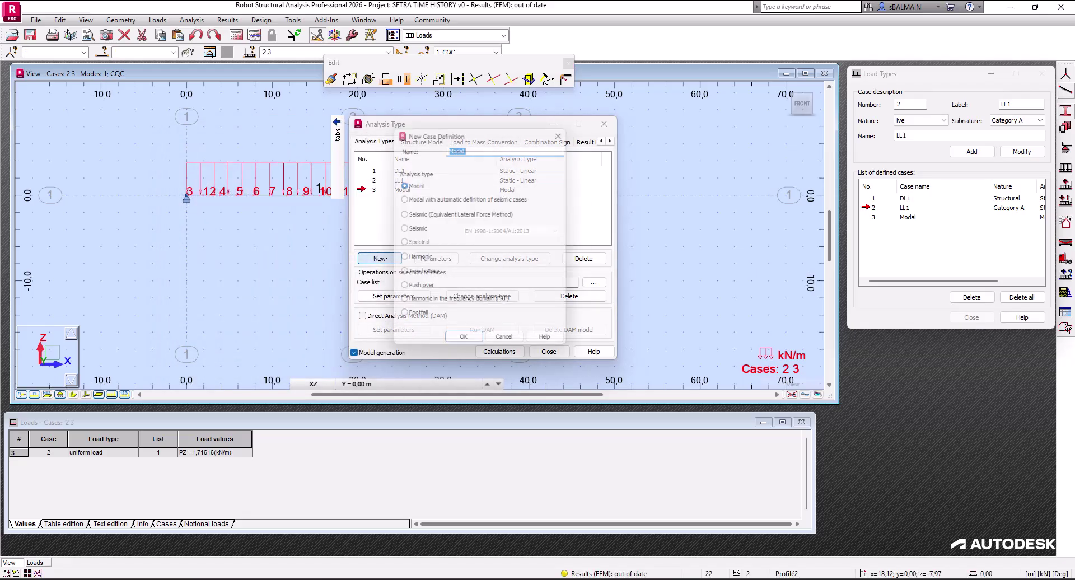
pyautogui.press('Return')
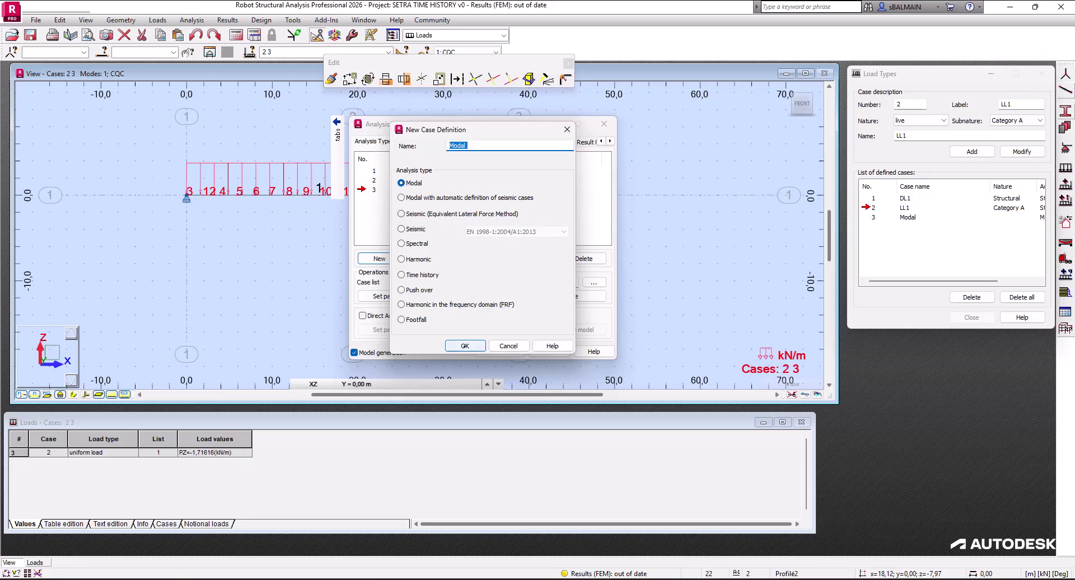
pyautogui.hotkey('alt', 'a')
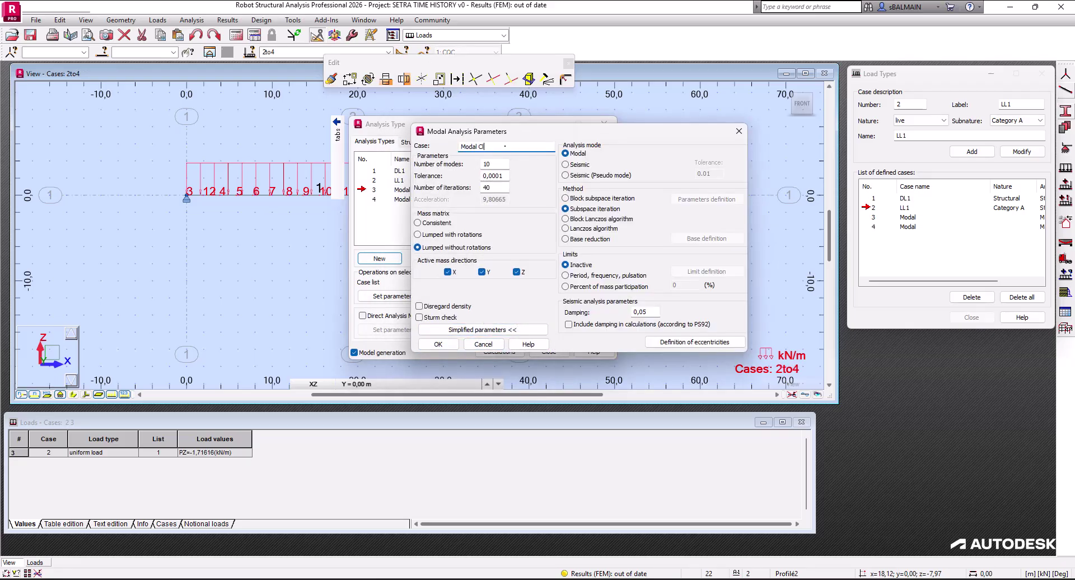
pyautogui.write('asse')
pyautogui.write('3 50pcent')
# For the Modal Classe3 50pcent case, enable disregard density and Sturm check, set damping to 0.06 and accept the parameters
pyautogui.click(418, 306)
pyautogui.click(419, 318)
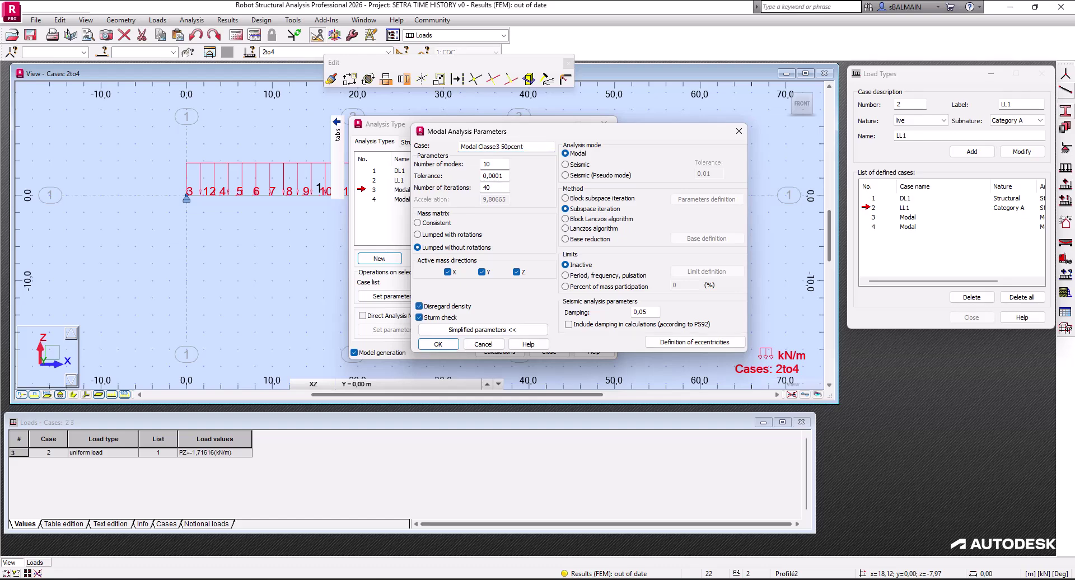
pyautogui.click(652, 312)
pyautogui.press('BackSpace')
pyautogui.write('6')
pyautogui.click(446, 343)
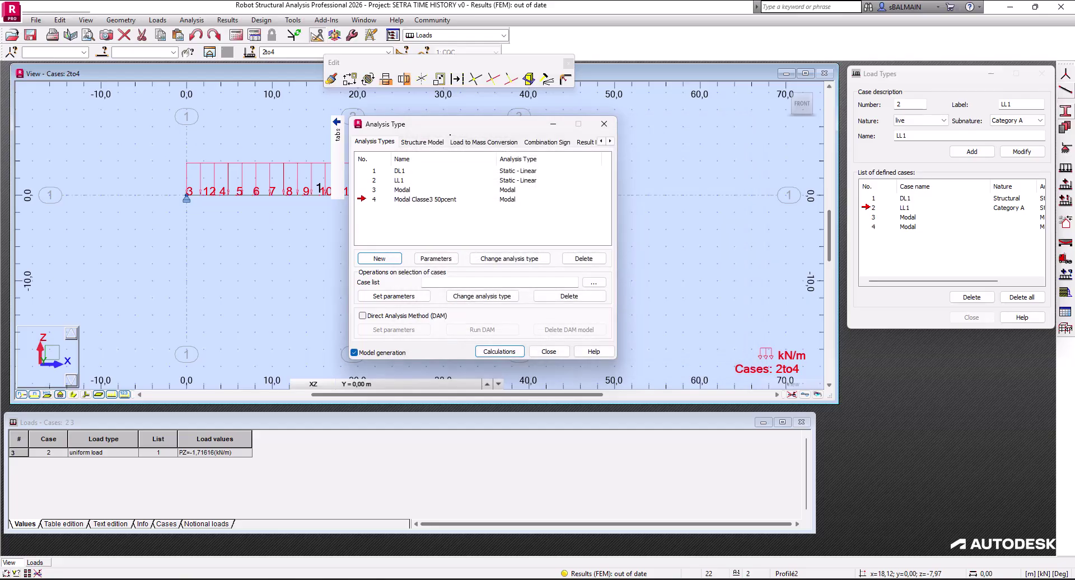
# Add a load to mass conversion of case 1 in the Z- direction with coefficient 1, assigned to the Global Mass
pyautogui.click(484, 142)
pyautogui.click(476, 167)
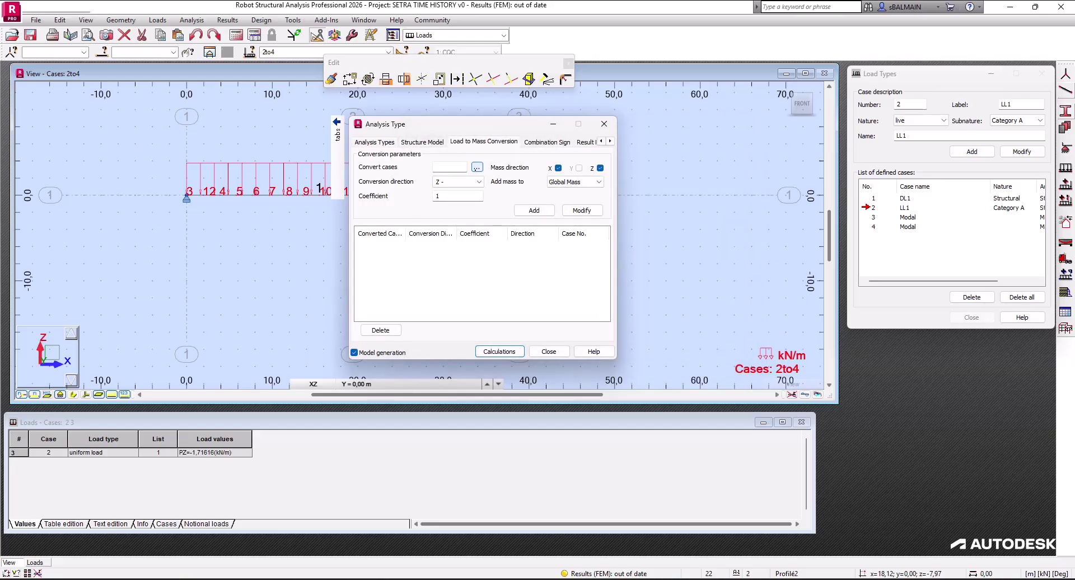
pyautogui.click(504, 243)
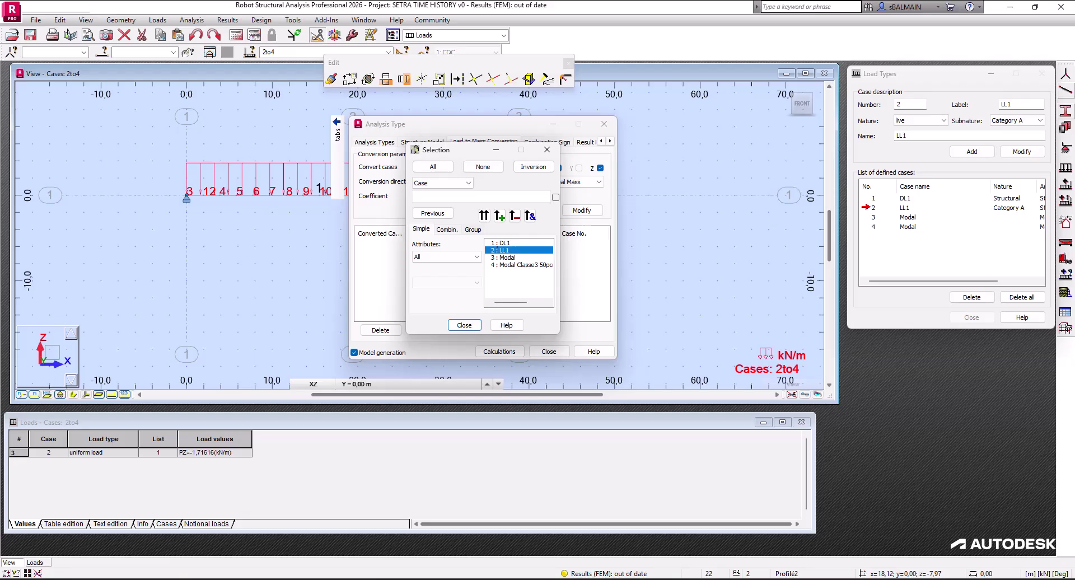
pyautogui.click(483, 215)
pyautogui.click(475, 324)
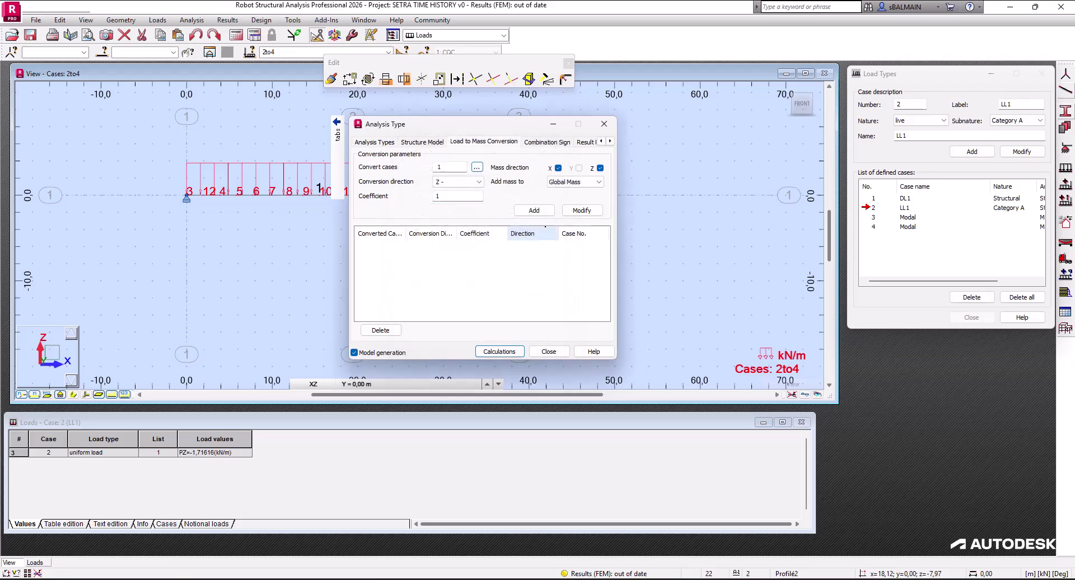
pyautogui.click(575, 182)
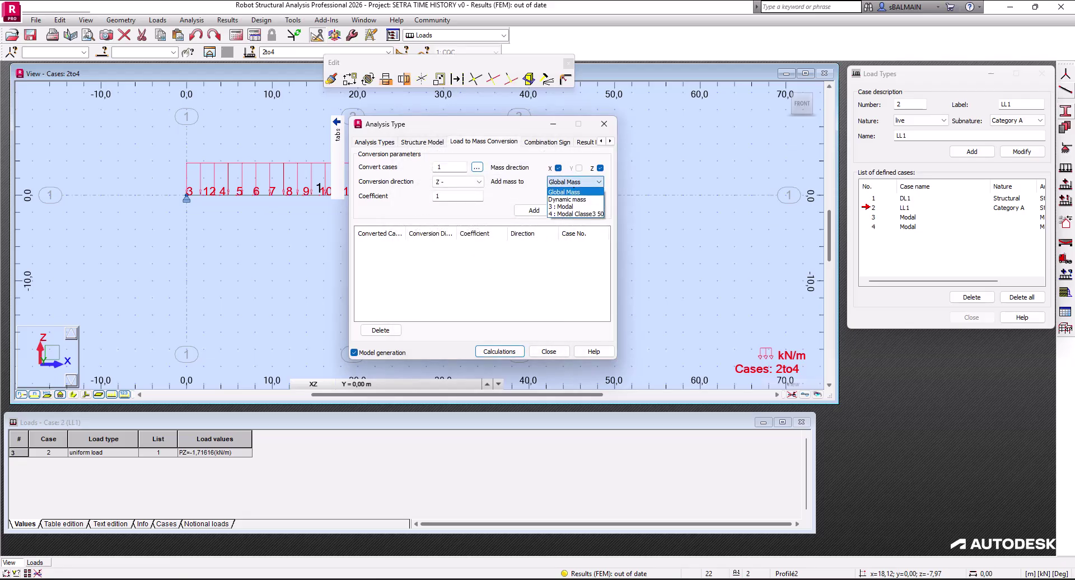
pyautogui.click(575, 192)
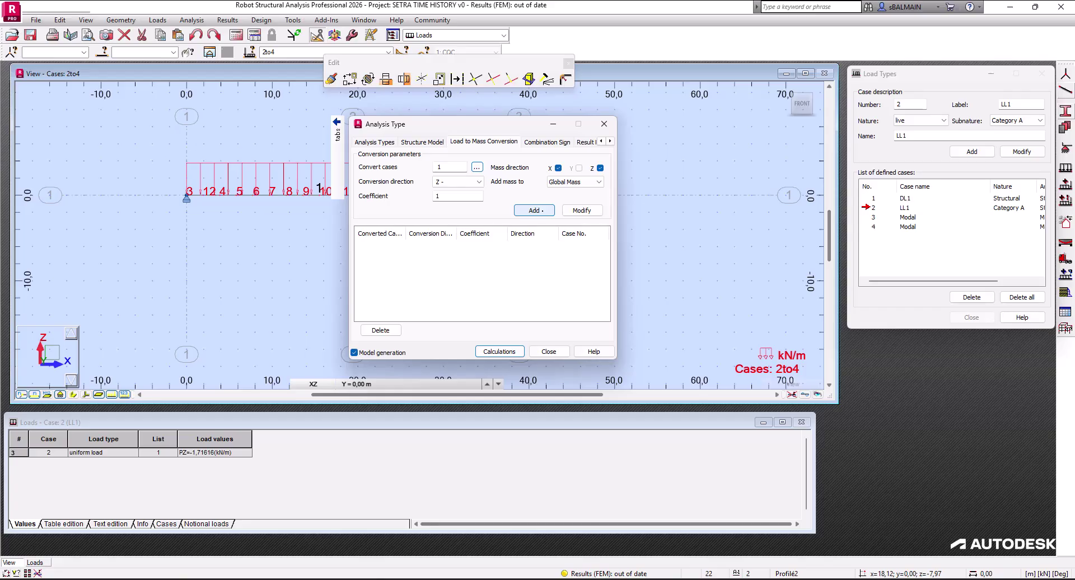
pyautogui.click(575, 182)
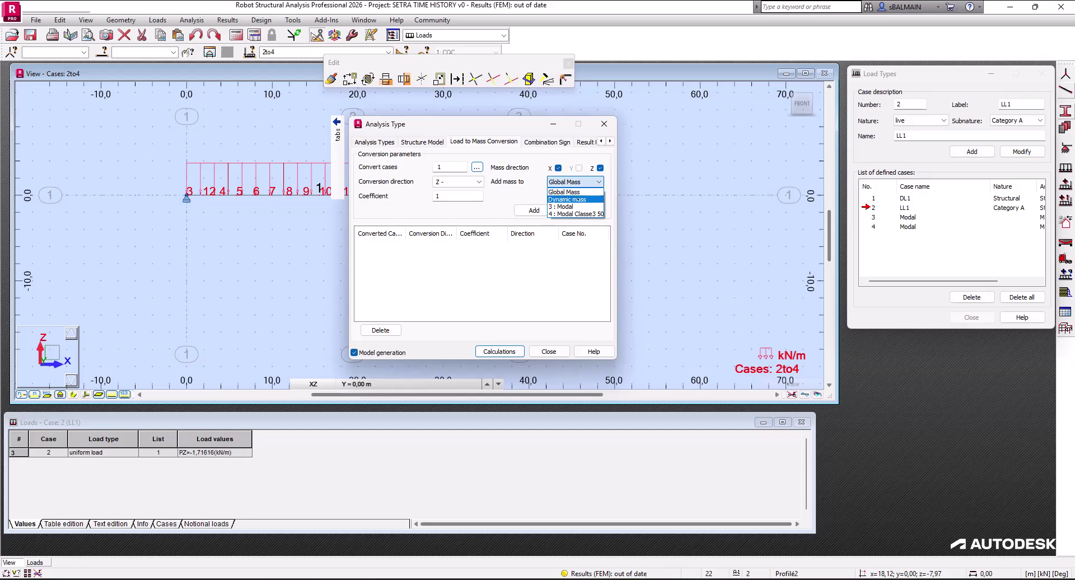
pyautogui.click(565, 192)
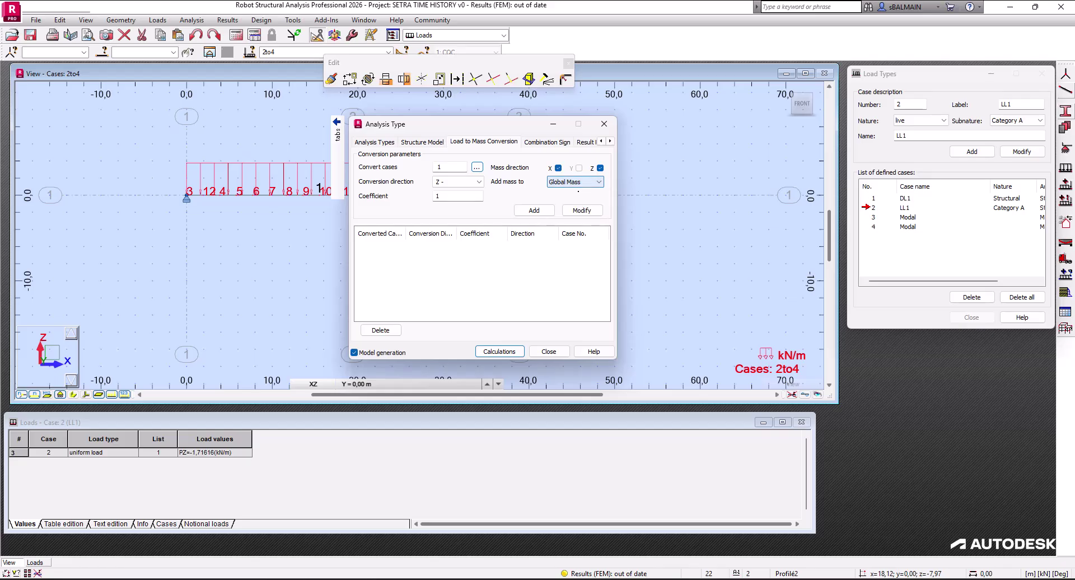
pyautogui.click(534, 211)
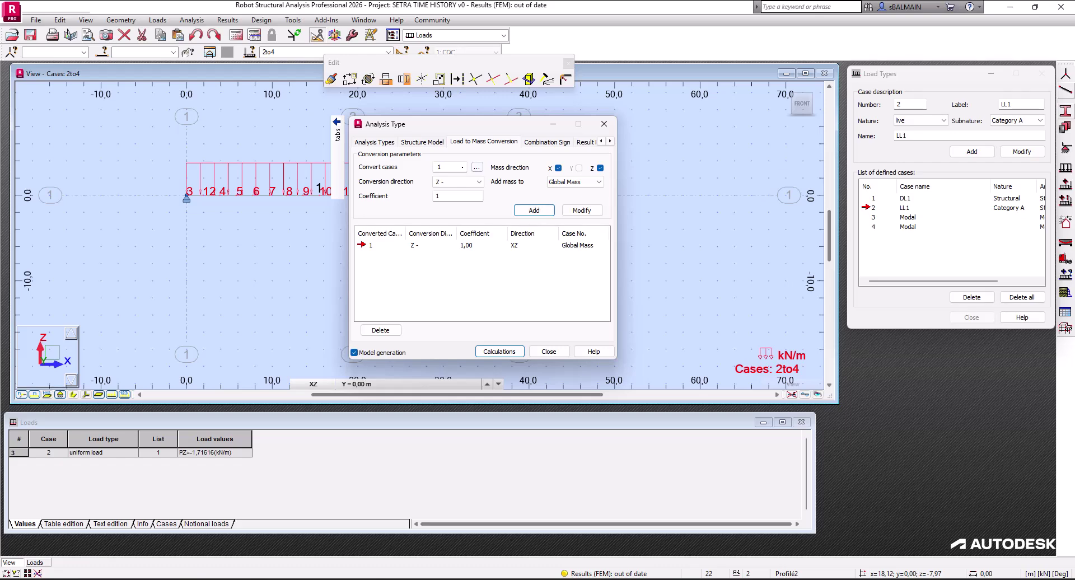
# Add a load to mass conversion of case 2 in the Z- direction with coefficient 0.5, assigned only to modal case 4
pyautogui.doubleClick(439, 166)
pyautogui.write('2')
pyautogui.press('Tab')
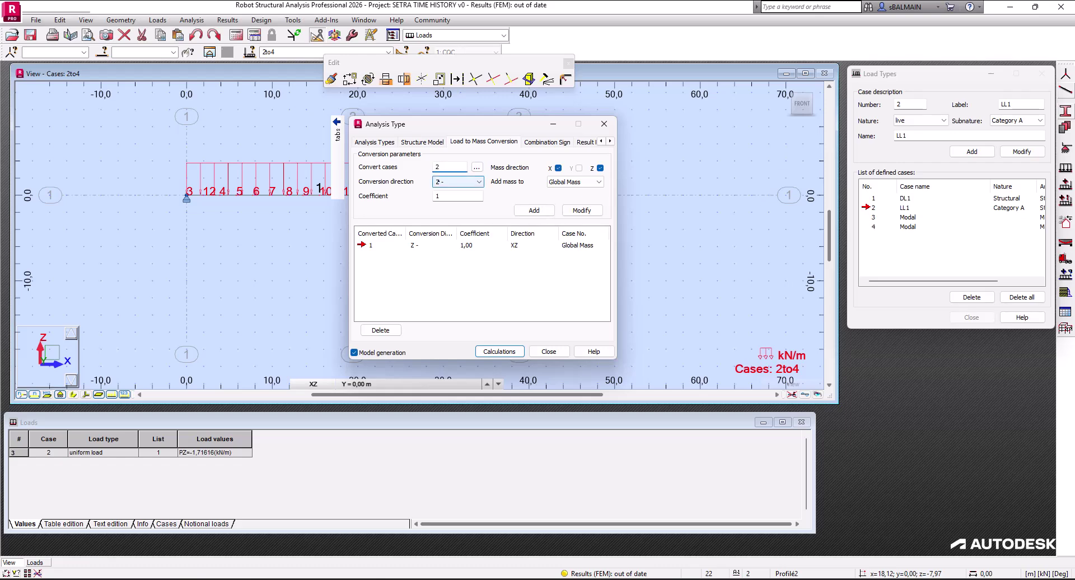
pyautogui.click(477, 167)
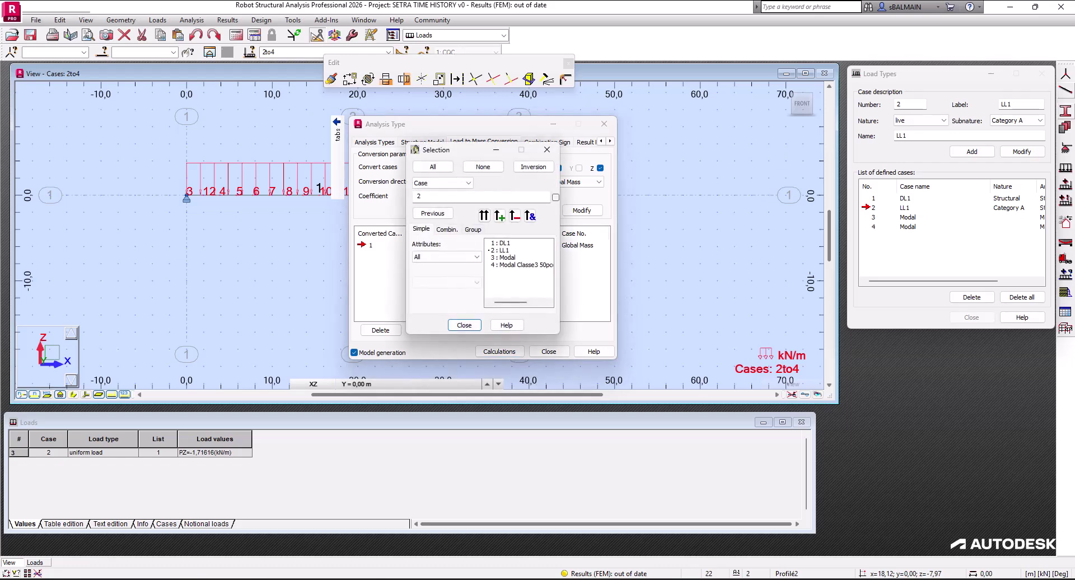
pyautogui.click(547, 150)
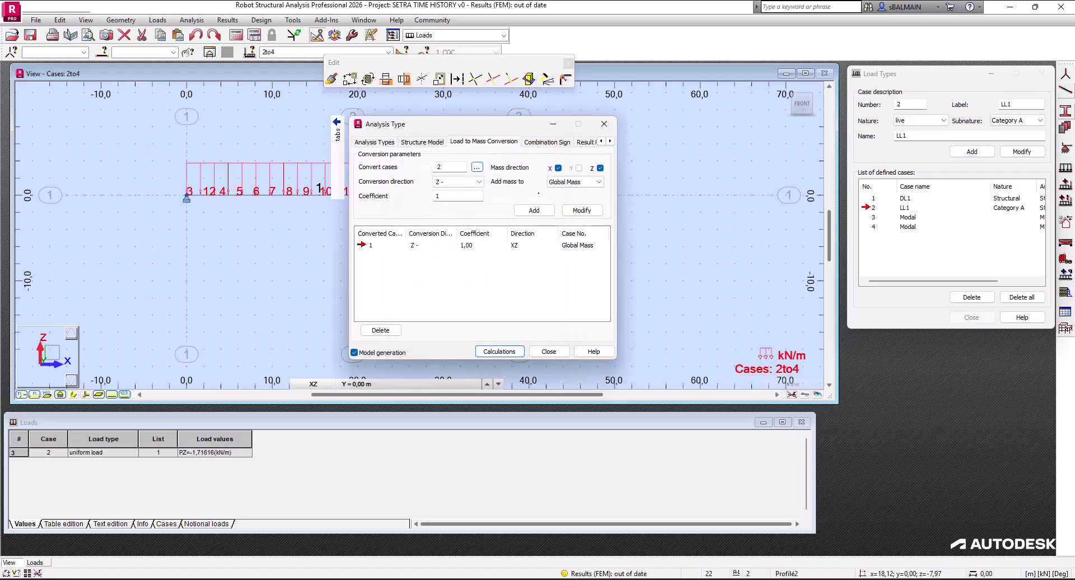
pyautogui.click(574, 182)
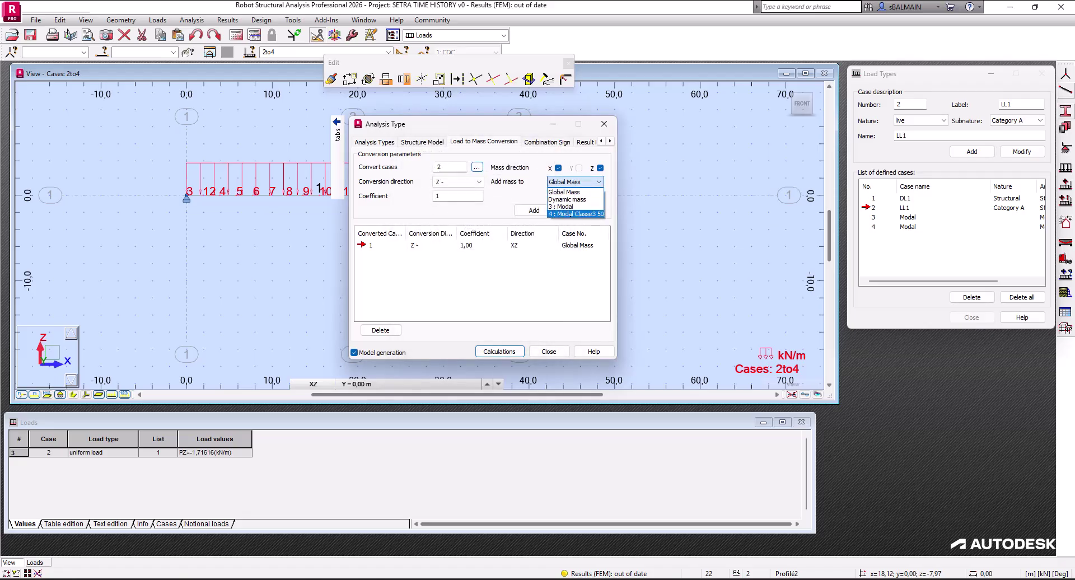
pyautogui.click(575, 214)
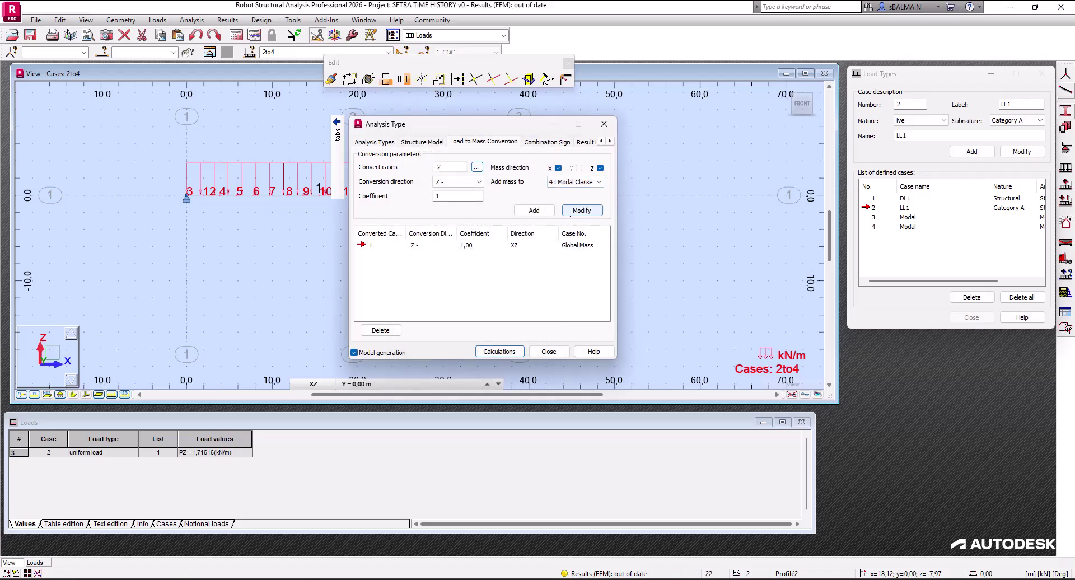
pyautogui.click(534, 210)
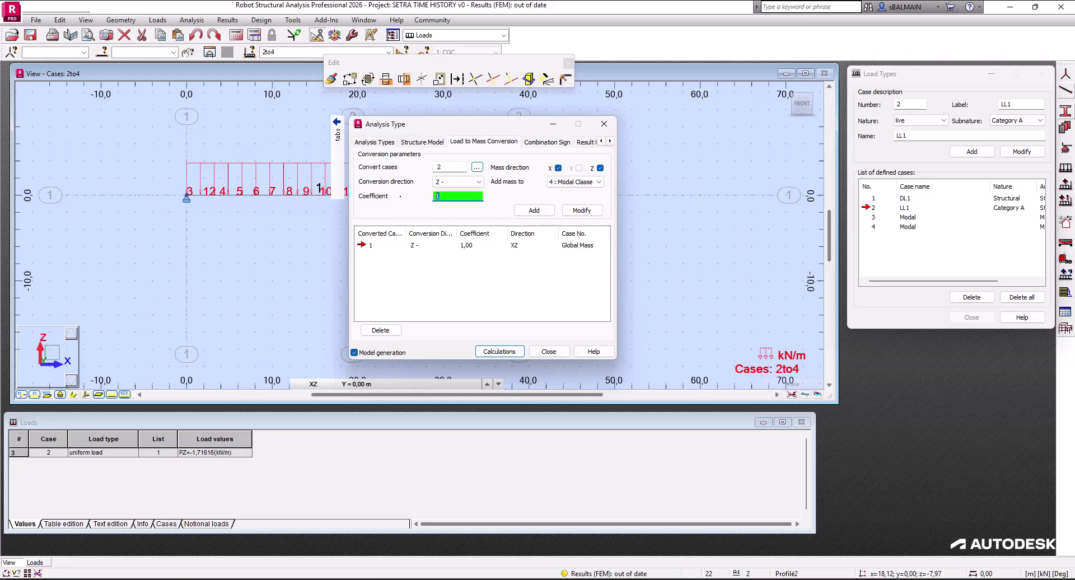
pyautogui.write('0.5')
pyautogui.click(529, 211)
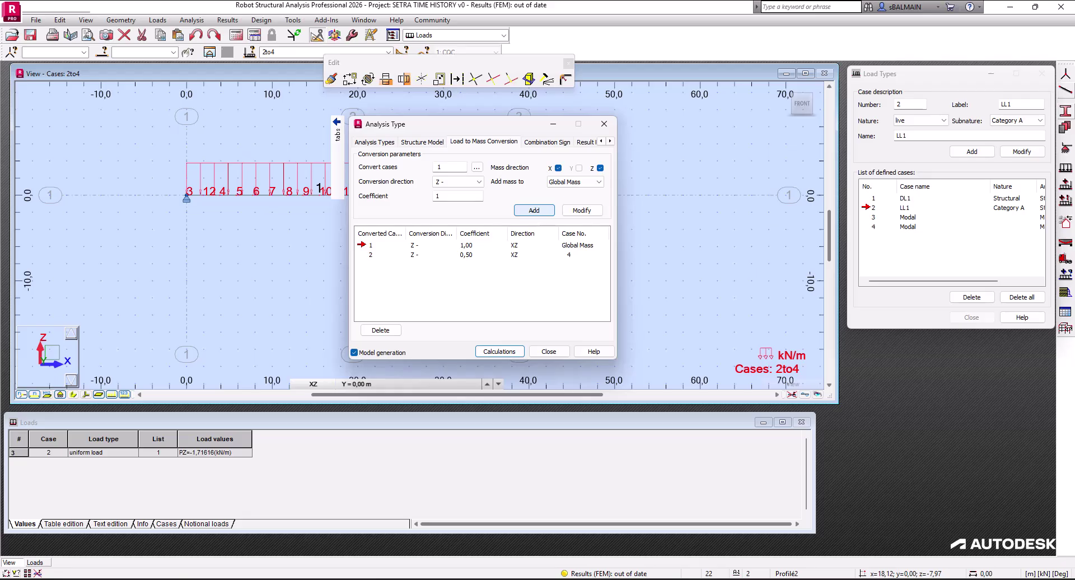
# Run the calculations and open the dynamic analysis results table for the modal cases
pyautogui.click(772, 103)
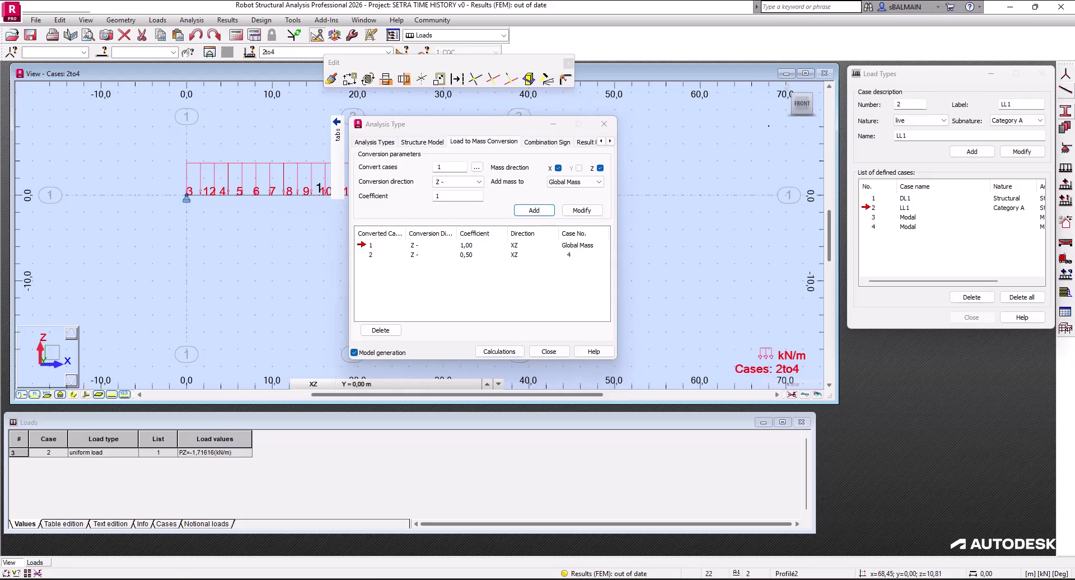
pyautogui.click(549, 351)
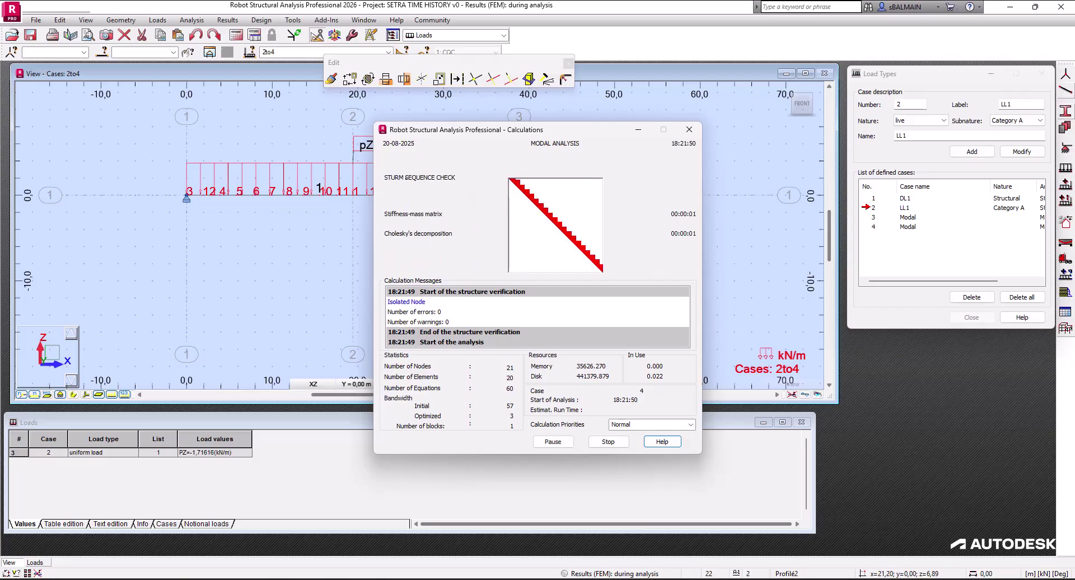
pyautogui.click(227, 19)
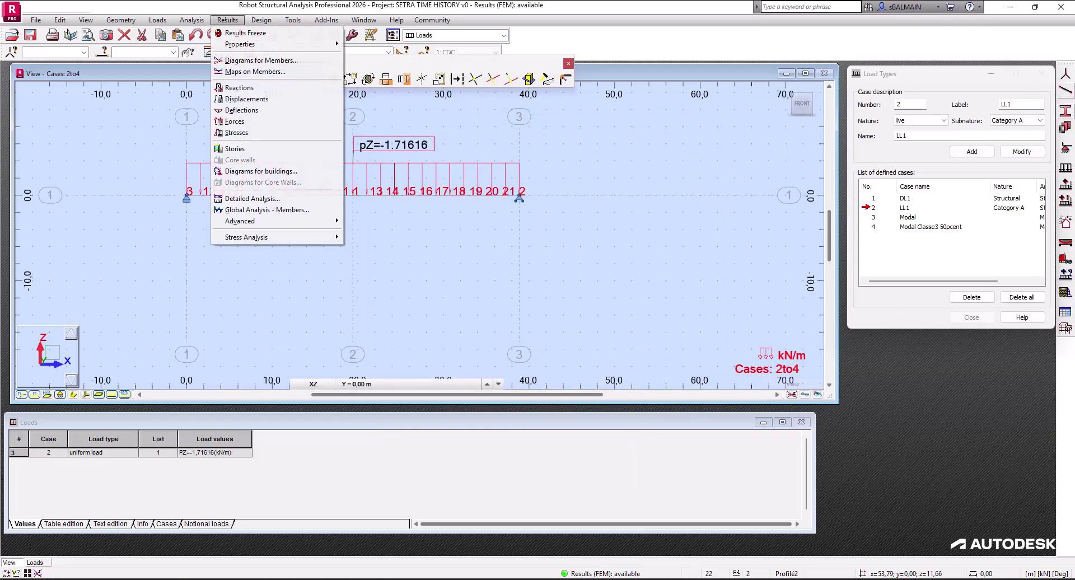
pyautogui.moveTo(240, 221)
pyautogui.click(502, 220)
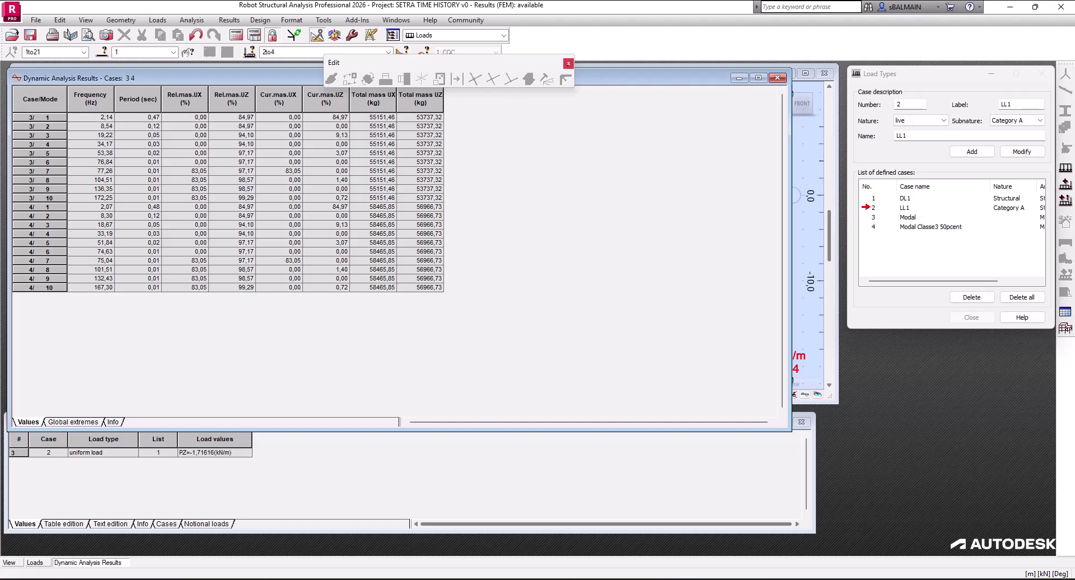
# Display the dynamic analysis results for modal case 3 alone, and for case 4 Modal Classe3 50pcent alone
pyautogui.click(356, 52)
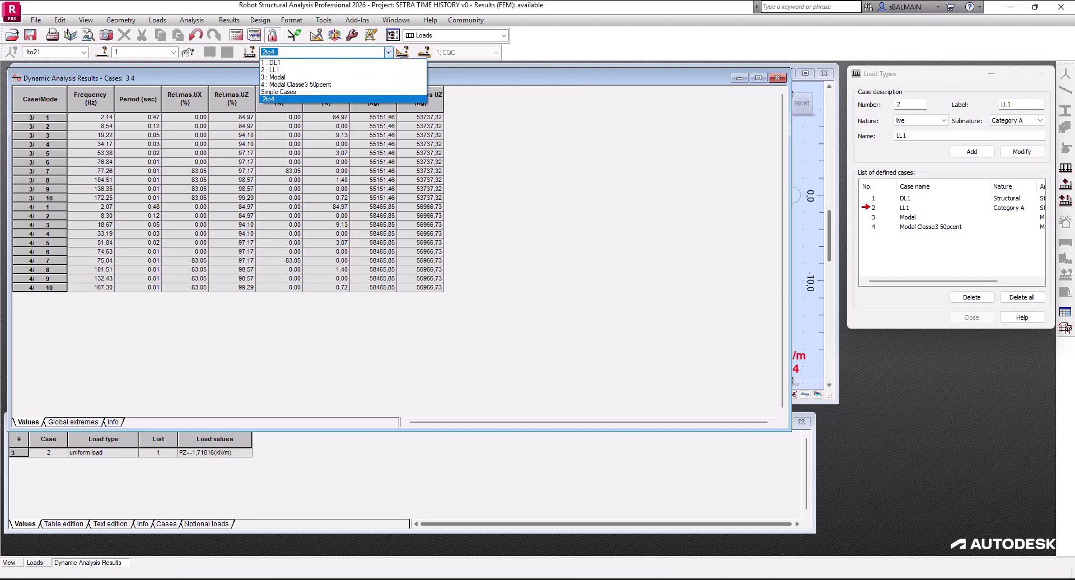
pyautogui.click(356, 77)
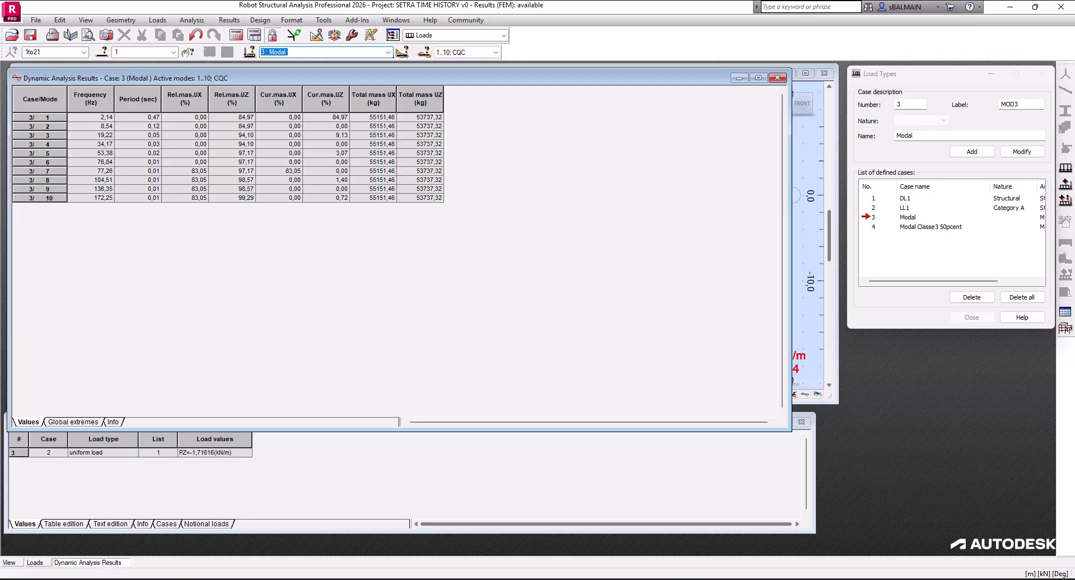
pyautogui.click(388, 51)
pyautogui.click(336, 84)
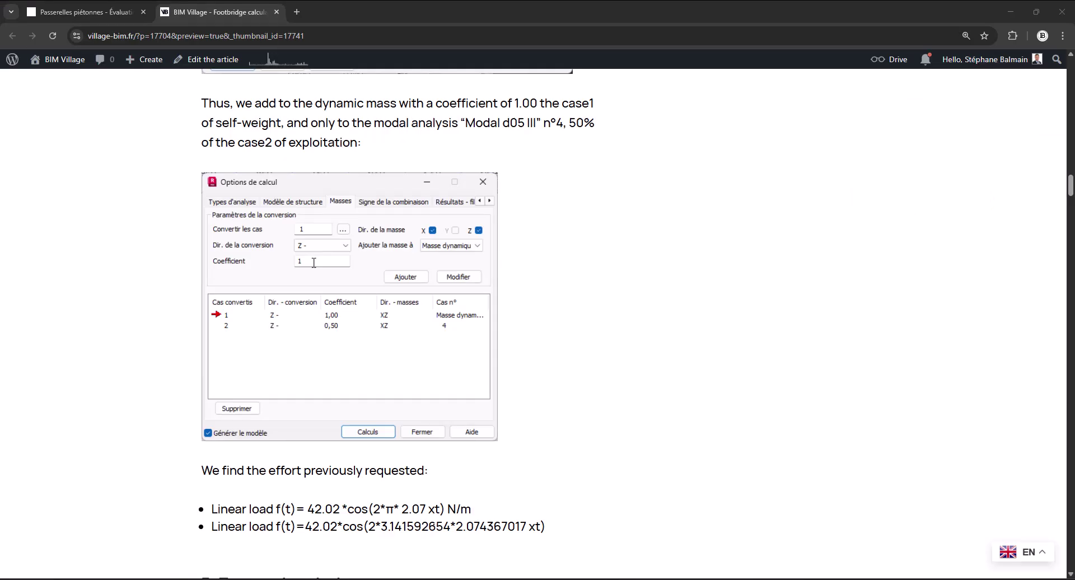
# Compare the first-mode frequency in the web article's linear load formula with the Excel footbridge calculation and the SETRA guide PDF
pyautogui.moveTo(455, 526); pyautogui.dragTo(526, 526)
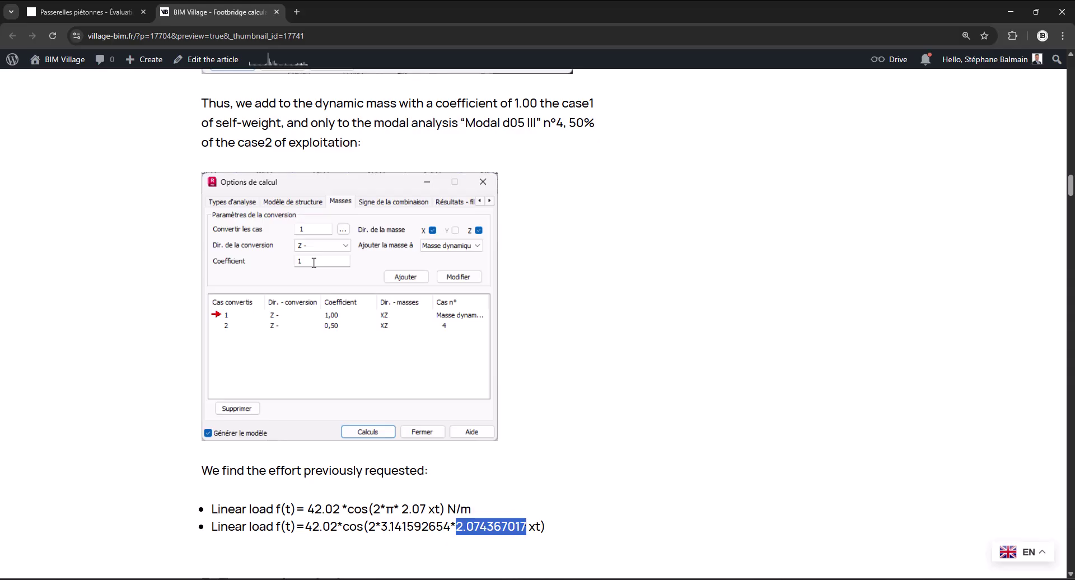
pyautogui.hotkey('alt', 'Tab')
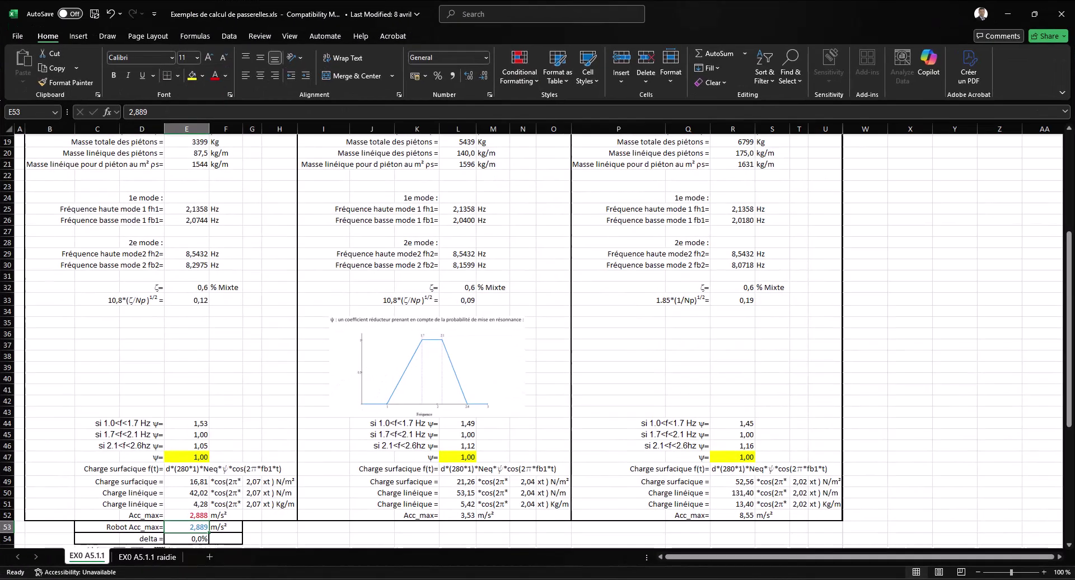
pyautogui.click(252, 344)
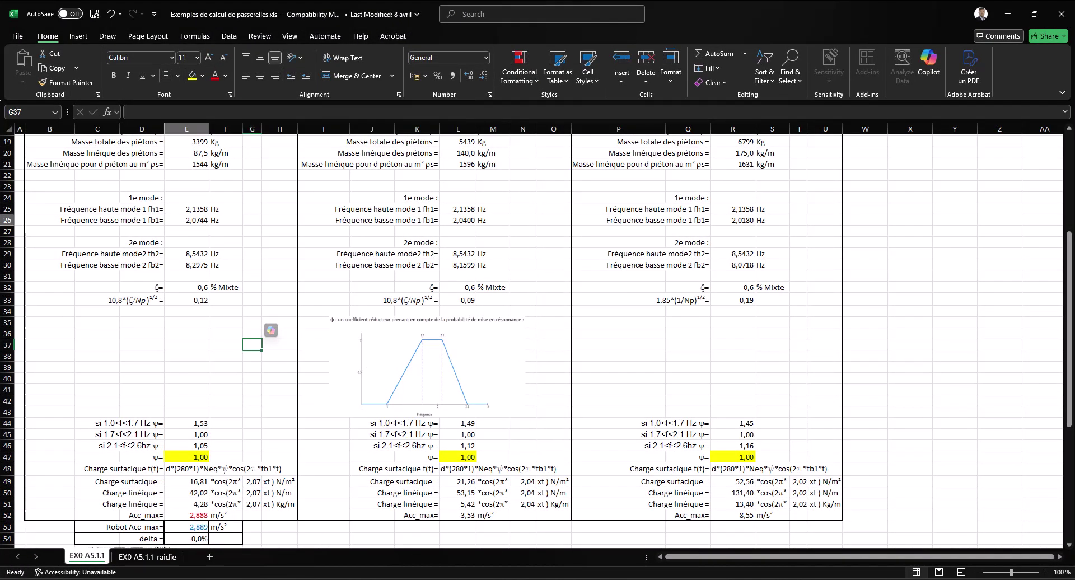
pyautogui.click(187, 220)
pyautogui.click(193, 368)
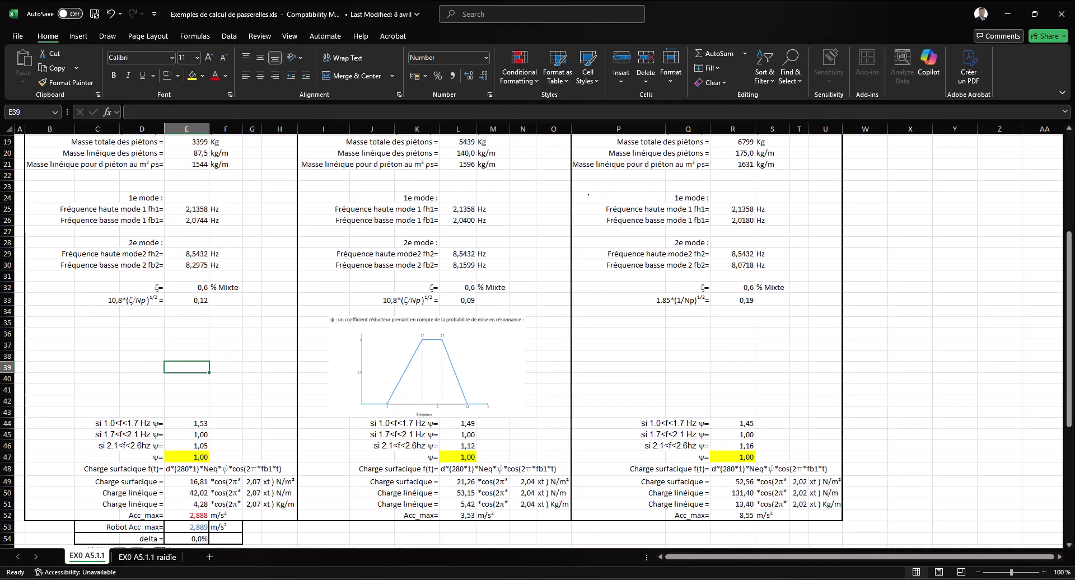
pyautogui.hotkey('alt', 'Tab')
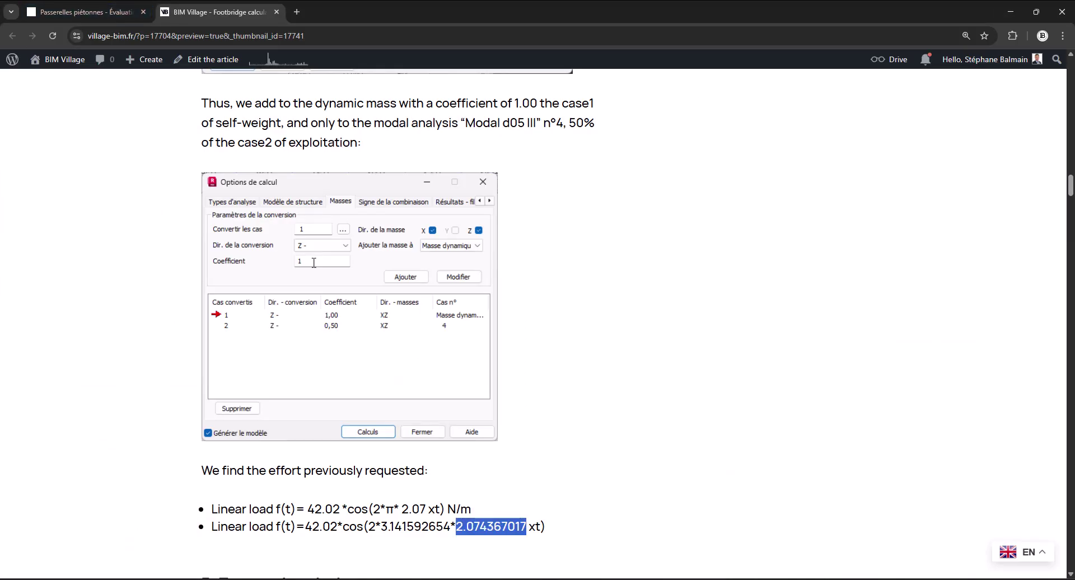
pyautogui.hotkey('alt', 'Tab')
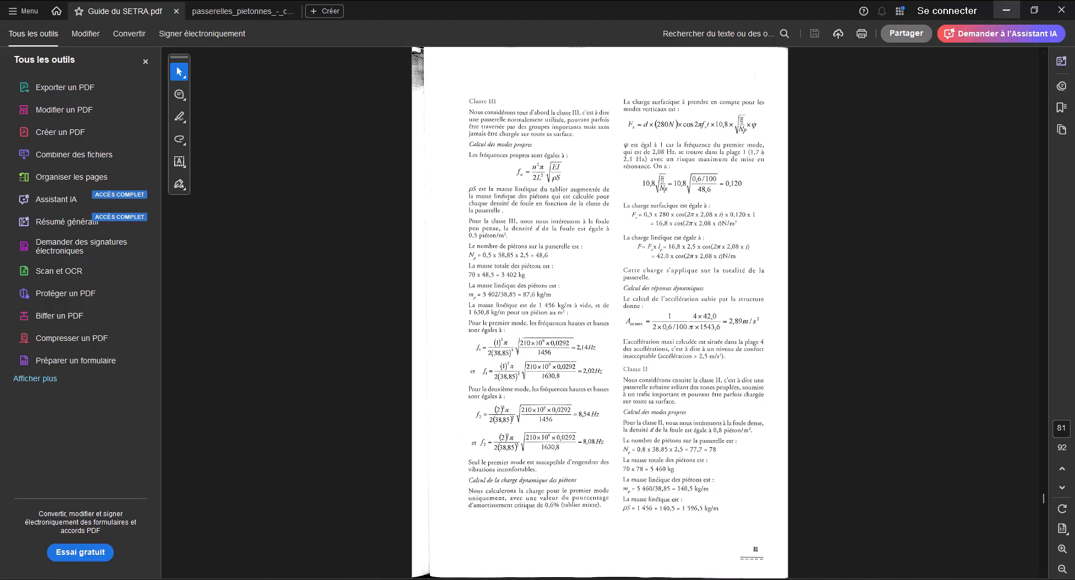
pyautogui.hotkey('alt', 'Tab')
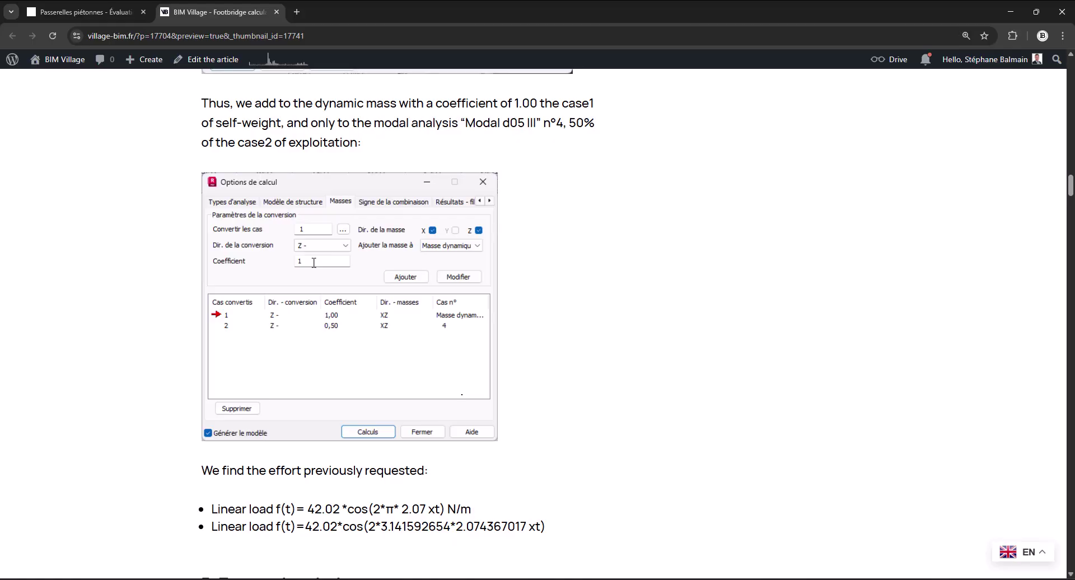
# Read the web article's temporal analysis section on the static unit load case and return to Robot Structural Analysis
pyautogui.scroll(-5, 462, 394)
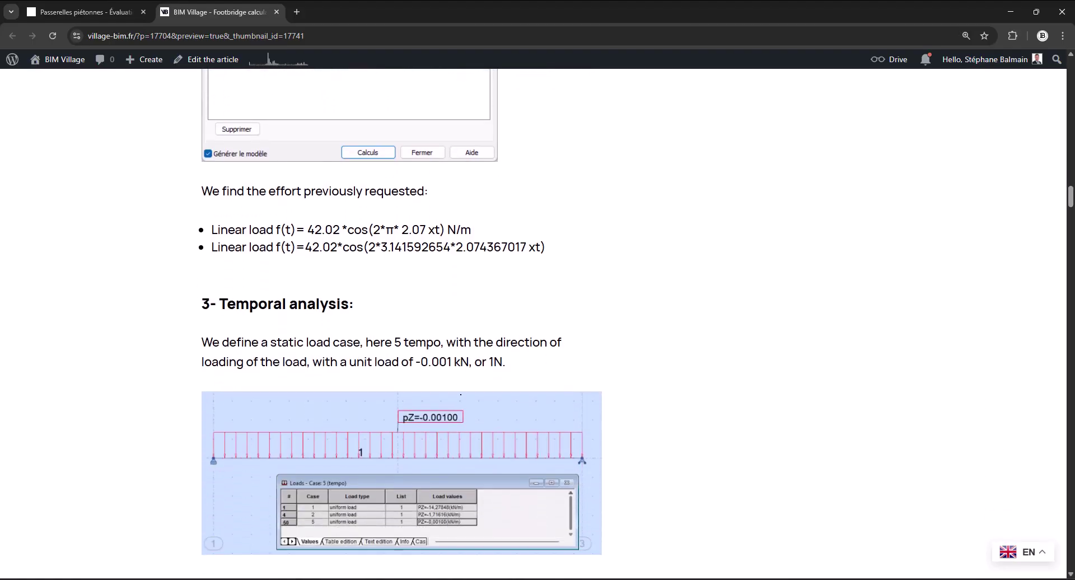
pyautogui.scroll(-2, 460, 394)
pyautogui.scroll(-1, 461, 394)
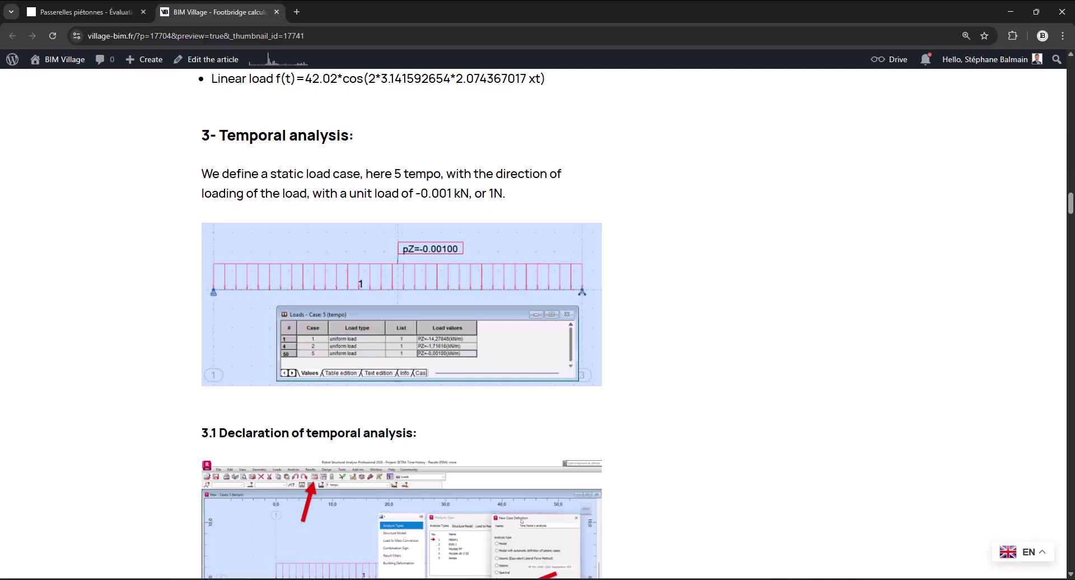
pyautogui.click(309, 532)
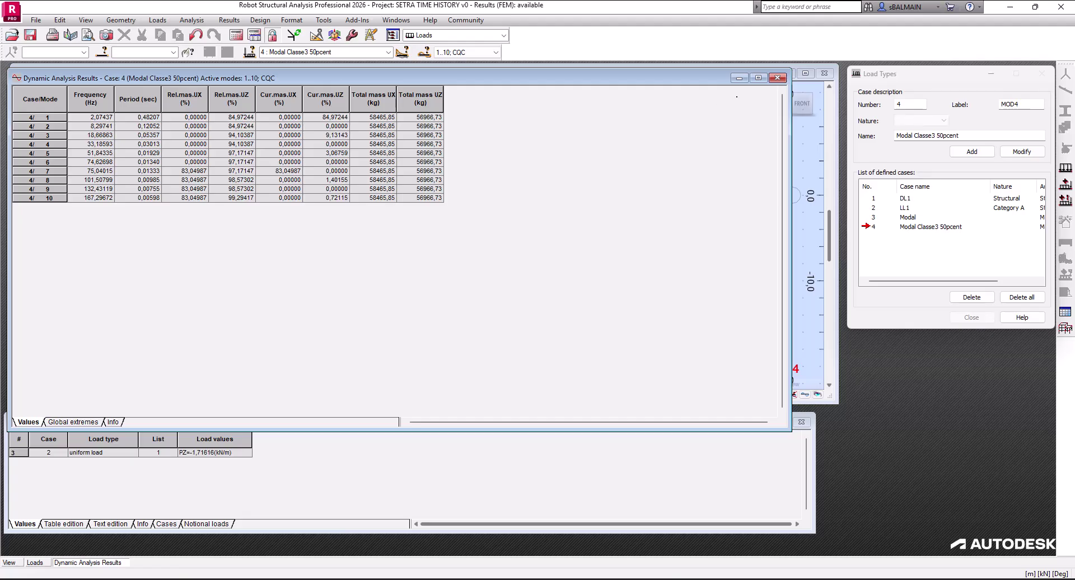
# Close the dynamic analysis results table and add load case number 5 with live nature and Category A subnature
pyautogui.click(777, 78)
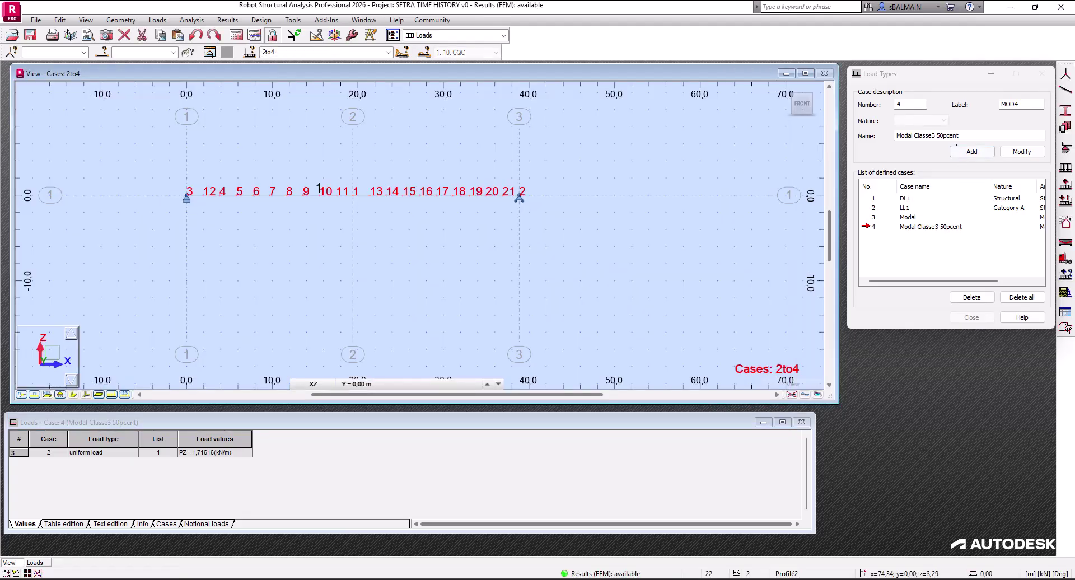
pyautogui.click(904, 198)
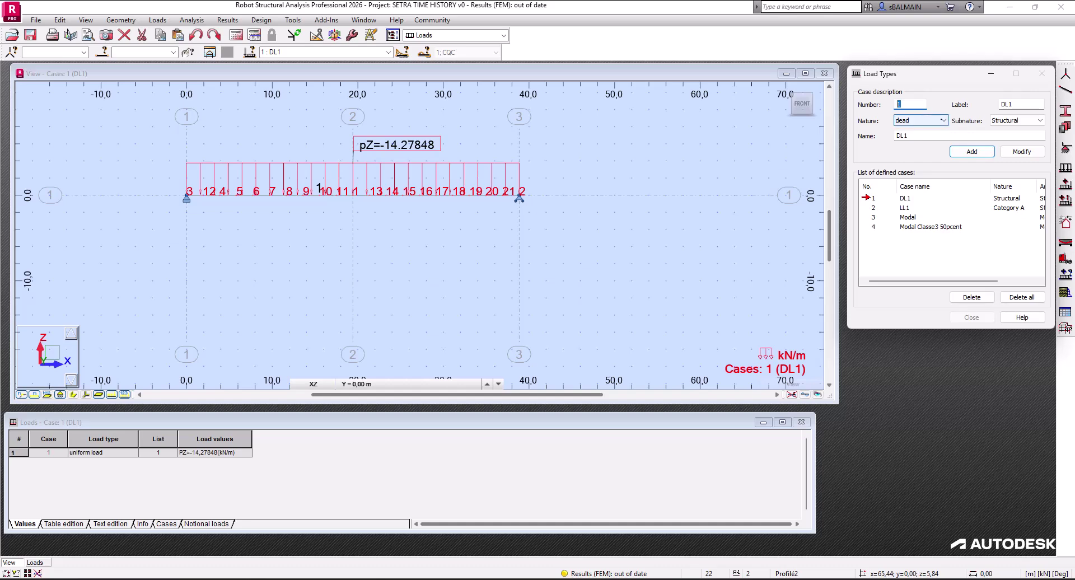
pyautogui.write('5')
pyautogui.click(933, 121)
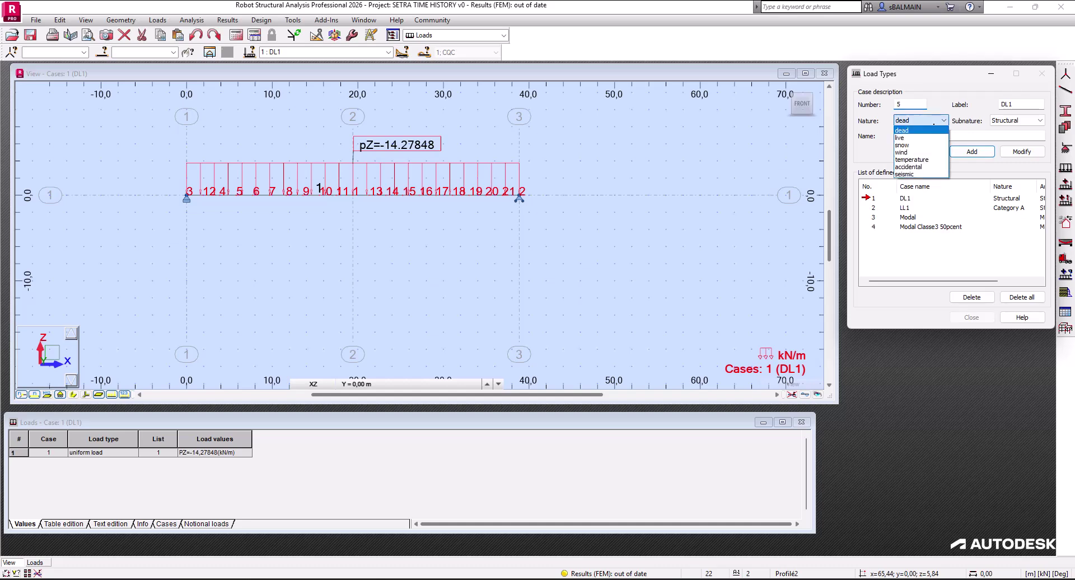
pyautogui.click(931, 137)
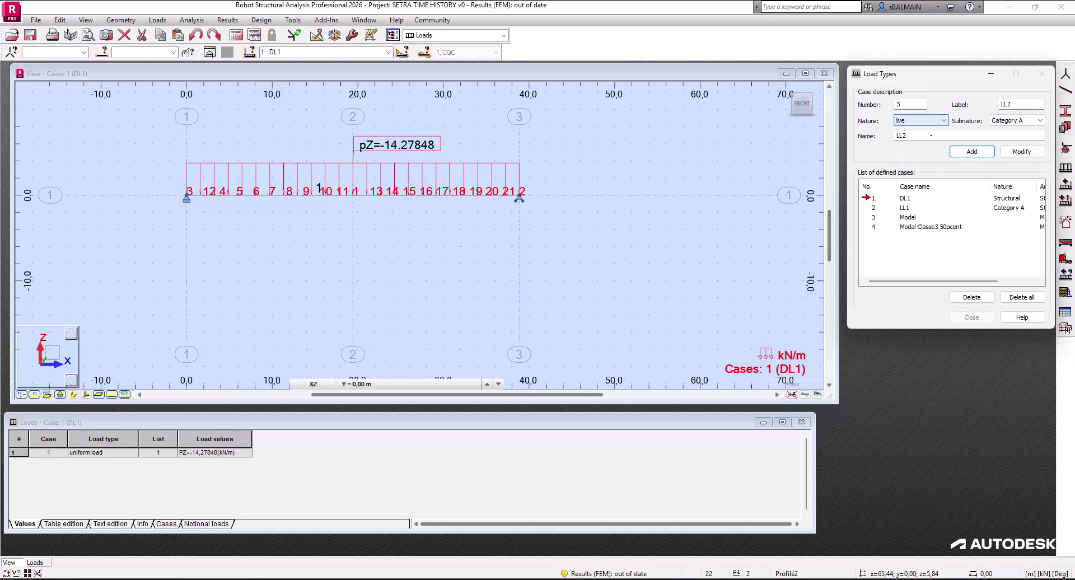
pyautogui.click(973, 151)
pyautogui.click(566, 318)
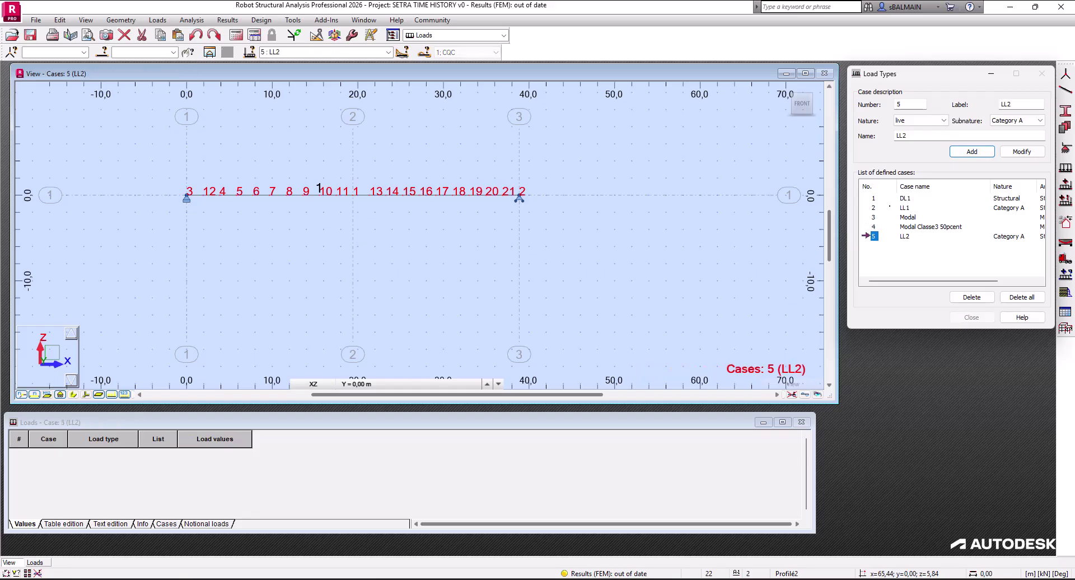
# Change both the label and the name of load case 5 to Tempo
pyautogui.press('Tab')
pyautogui.press('Tab')
pyautogui.press('Tab')
pyautogui.write('Temp')
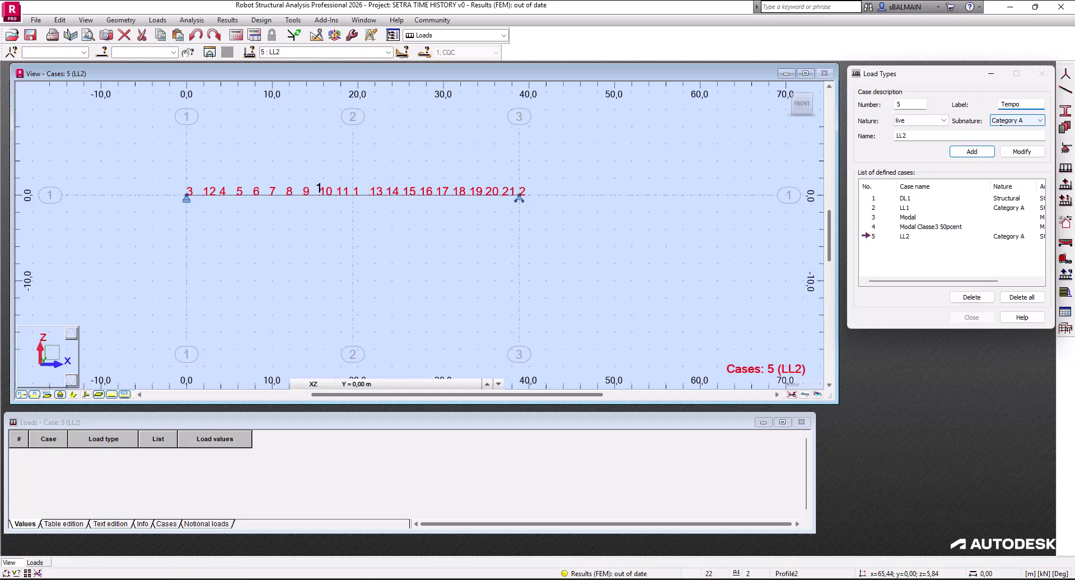
pyautogui.press('Tab')
pyautogui.press('Tab')
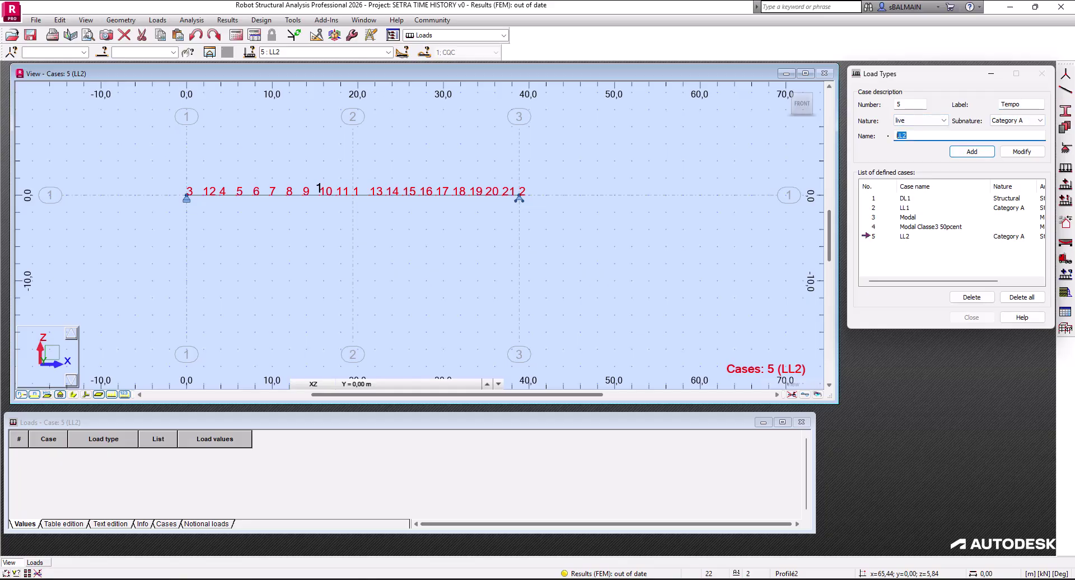
pyautogui.write('Tempo')
pyautogui.click(1022, 152)
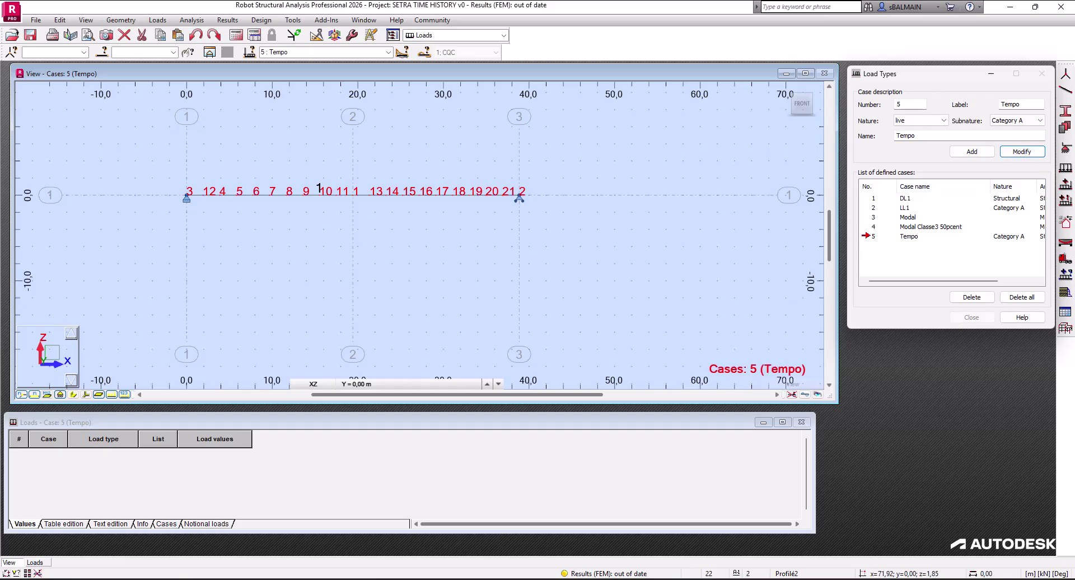
# Apply a uniform member load of -0.001 kN/m in the global Z direction to beam 1 in the Tempo case
pyautogui.click(1065, 167)
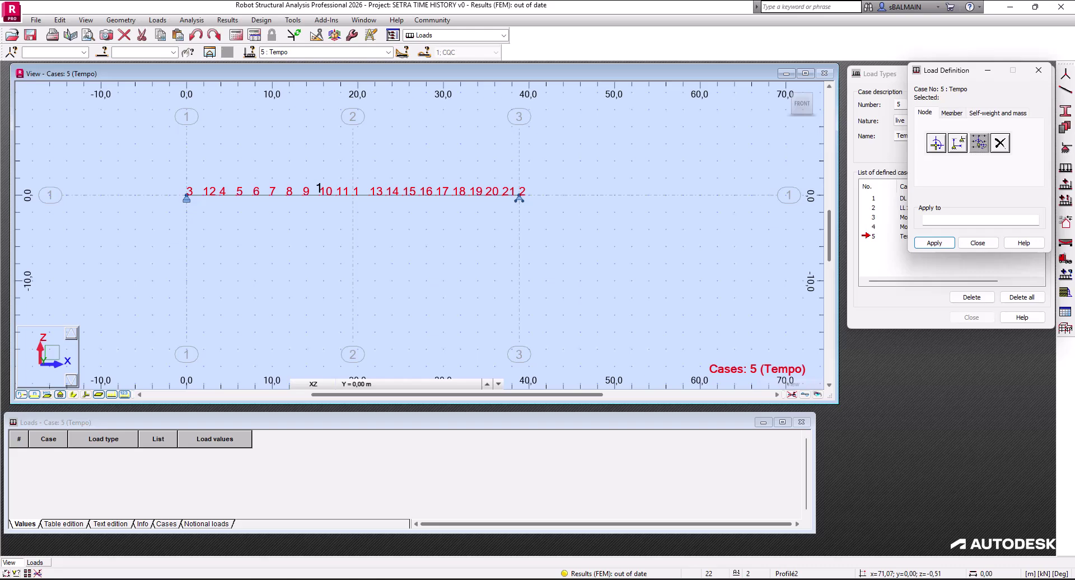
pyautogui.click(803, 190)
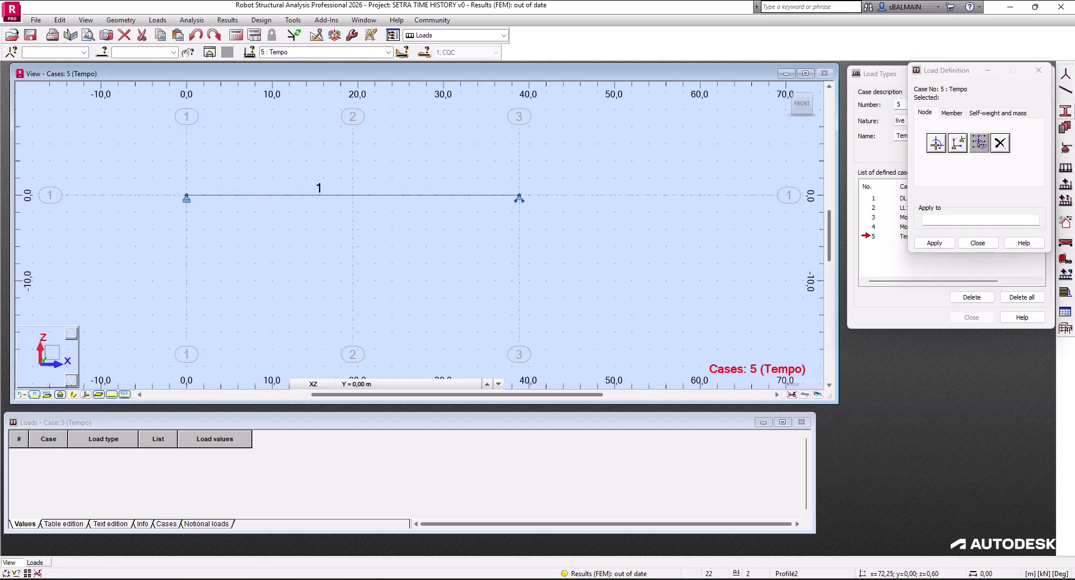
pyautogui.click(951, 112)
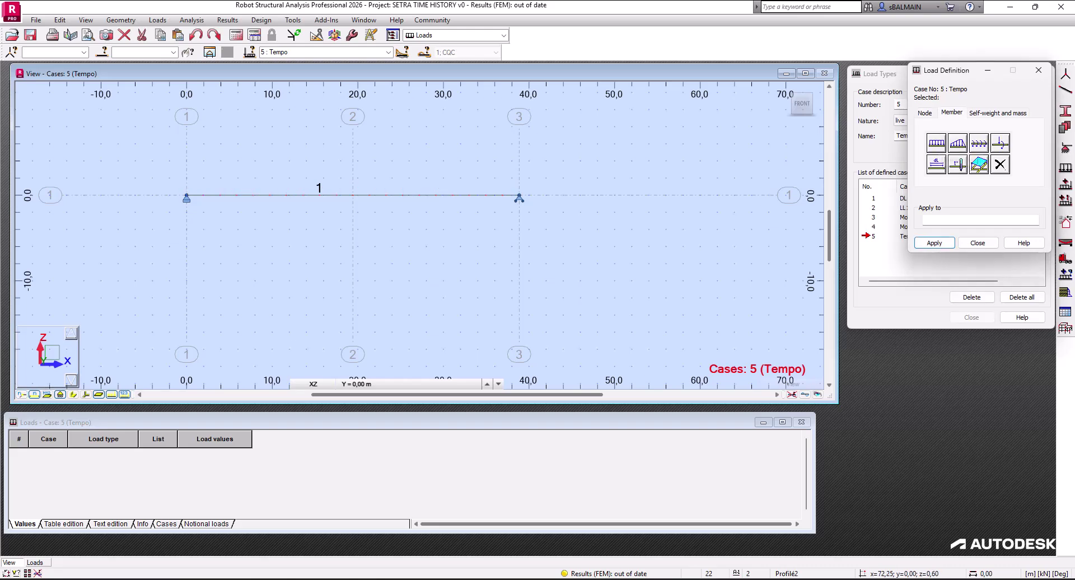
pyautogui.click(936, 143)
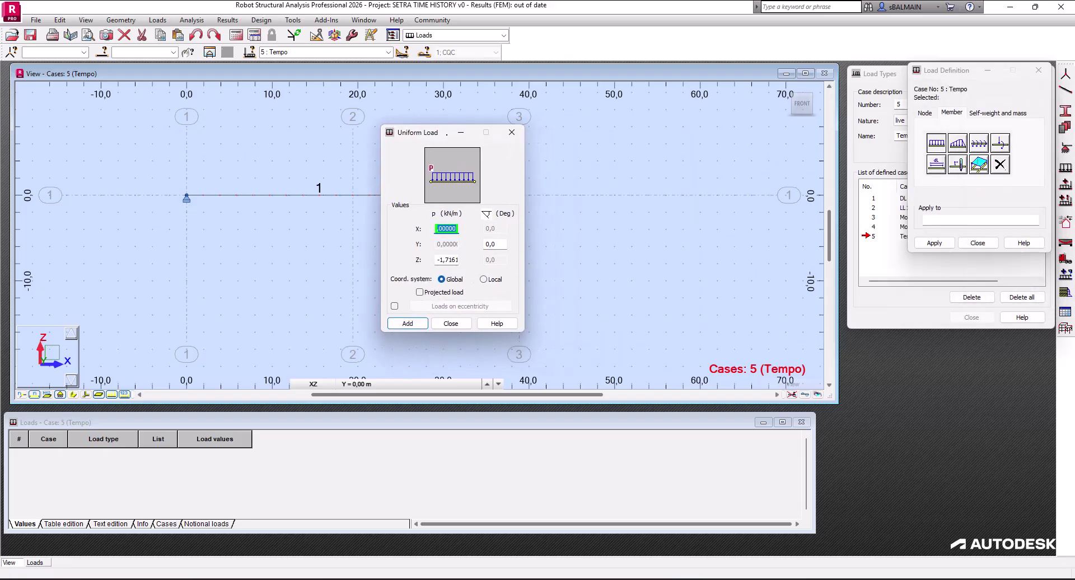
pyautogui.click(446, 259)
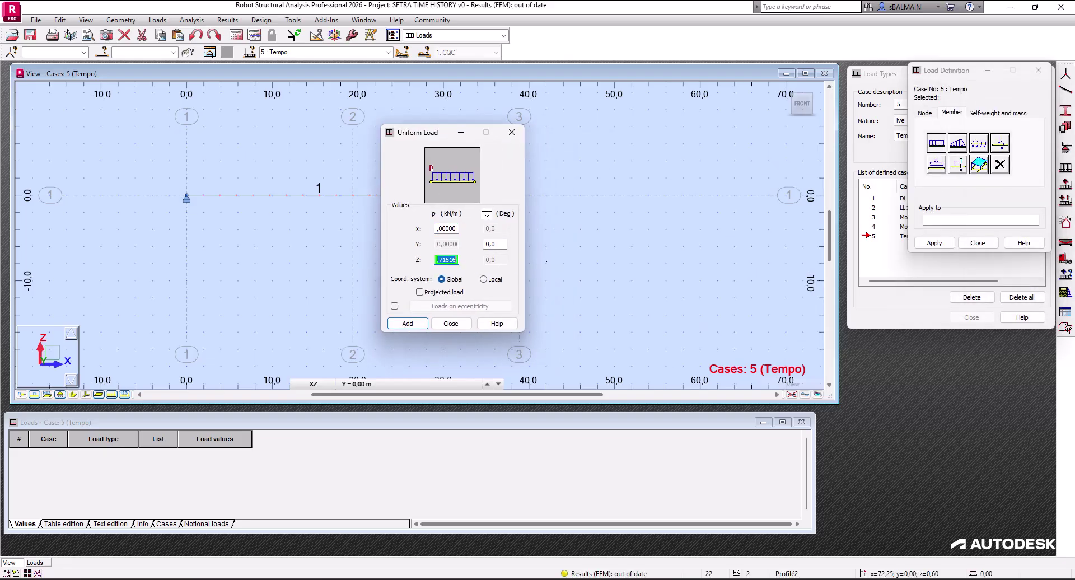
pyautogui.write('-0')
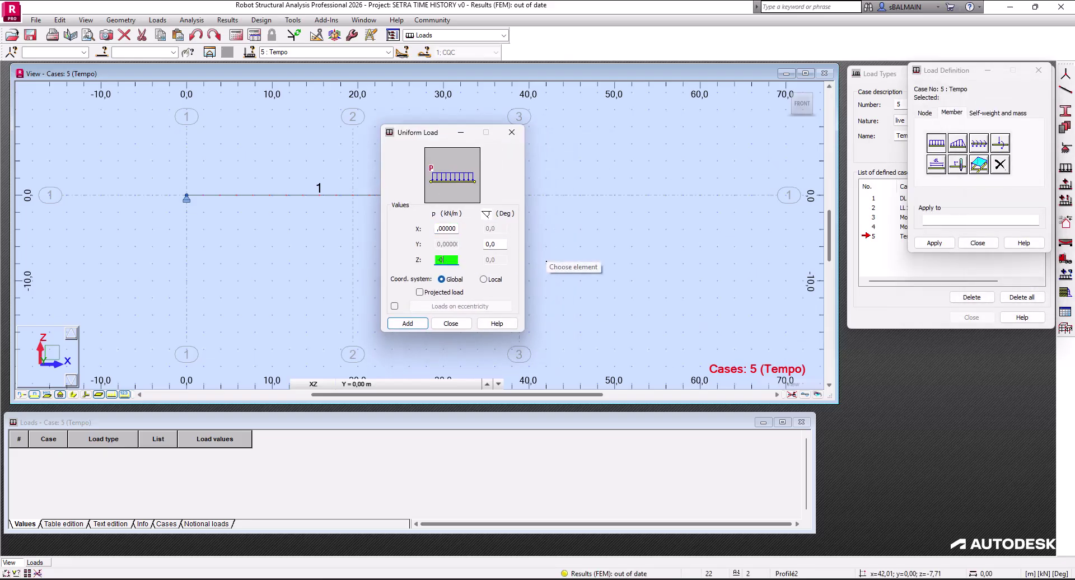
pyautogui.write('.001')
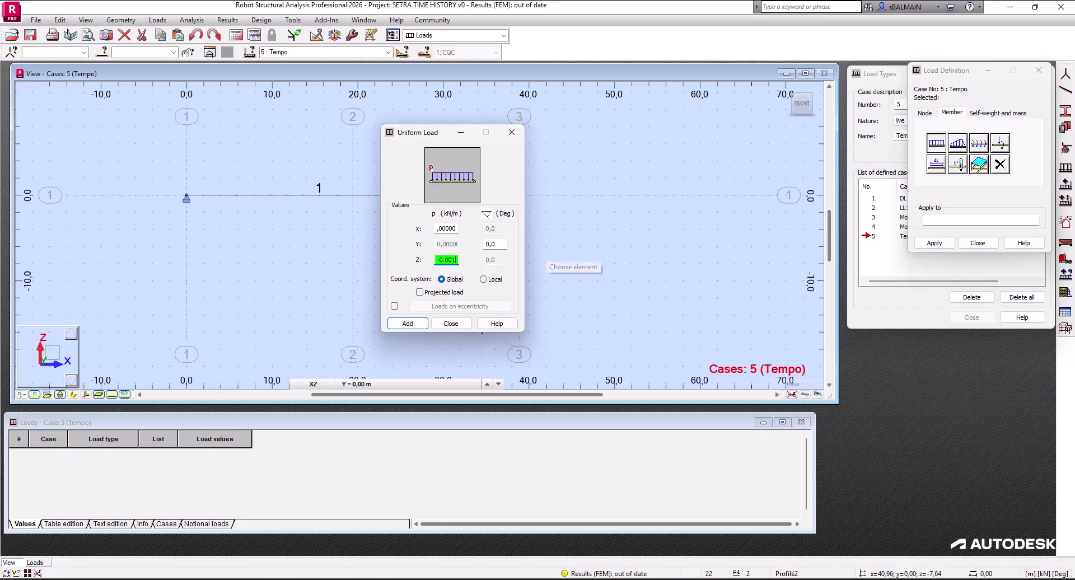
pyautogui.press('Return')
pyautogui.click(429, 195)
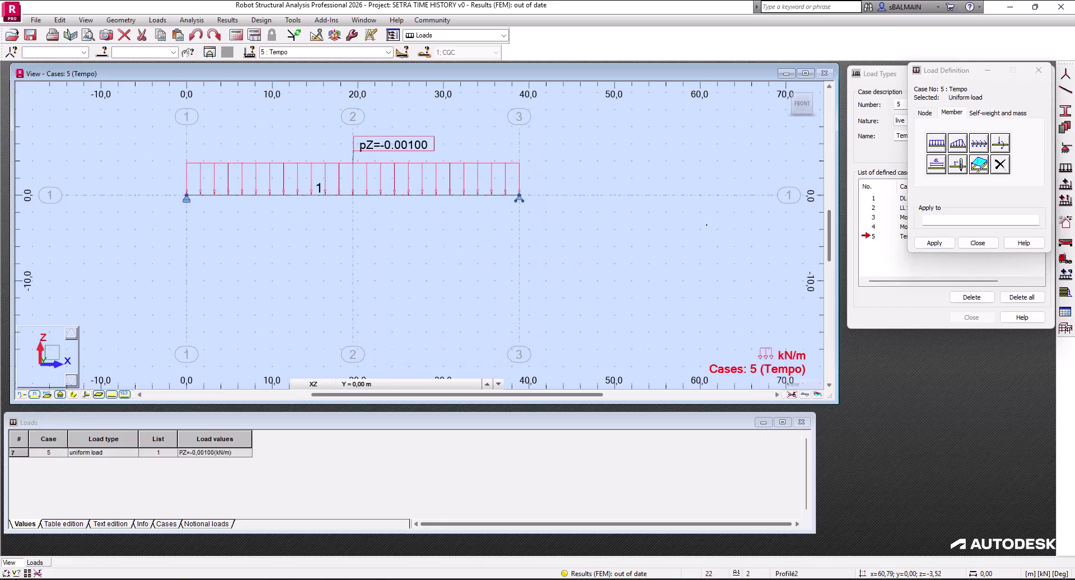
# Consult the web article's section on declaring the temporal analysis and return to Robot Structural Analysis
pyautogui.hotkey('alt', 'Tab')
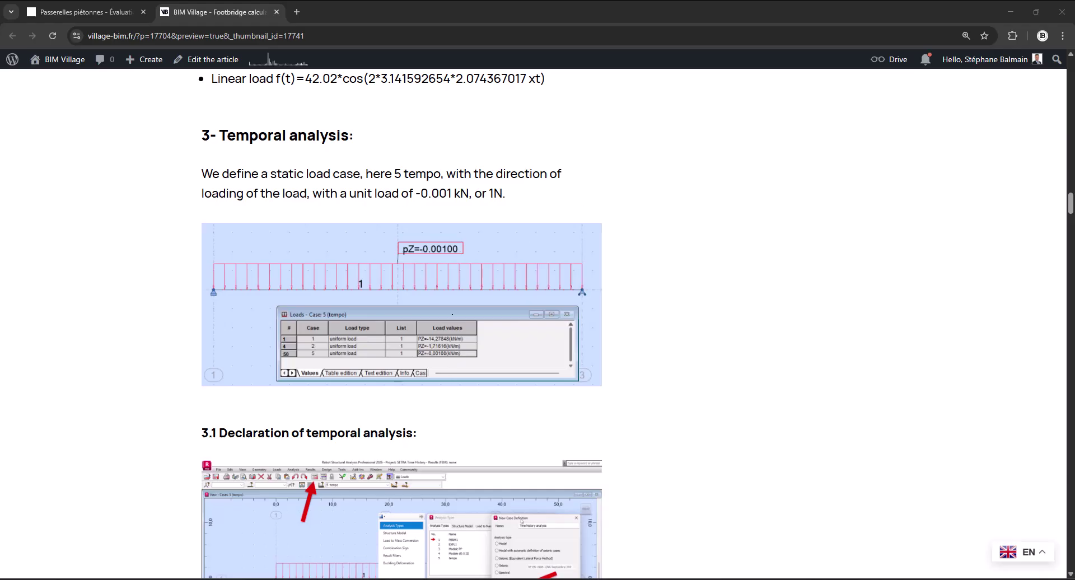
pyautogui.scroll(-2, 452, 358)
pyautogui.scroll(-3, 456, 313)
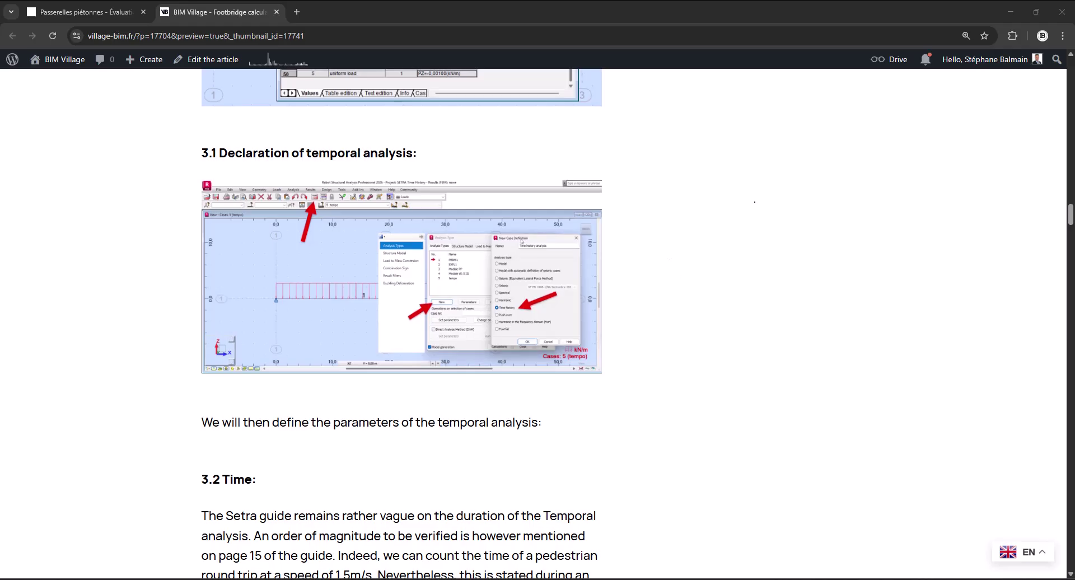
pyautogui.hotkey('alt', 'Tab')
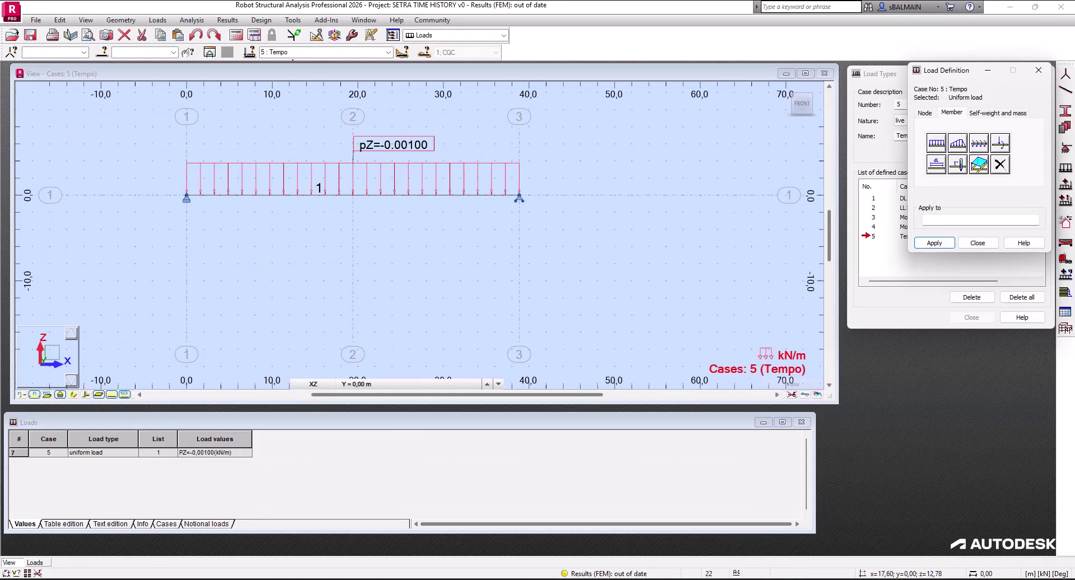
# Close the load definition and create a new analysis case of the Time history type with its default name
pyautogui.click(255, 35)
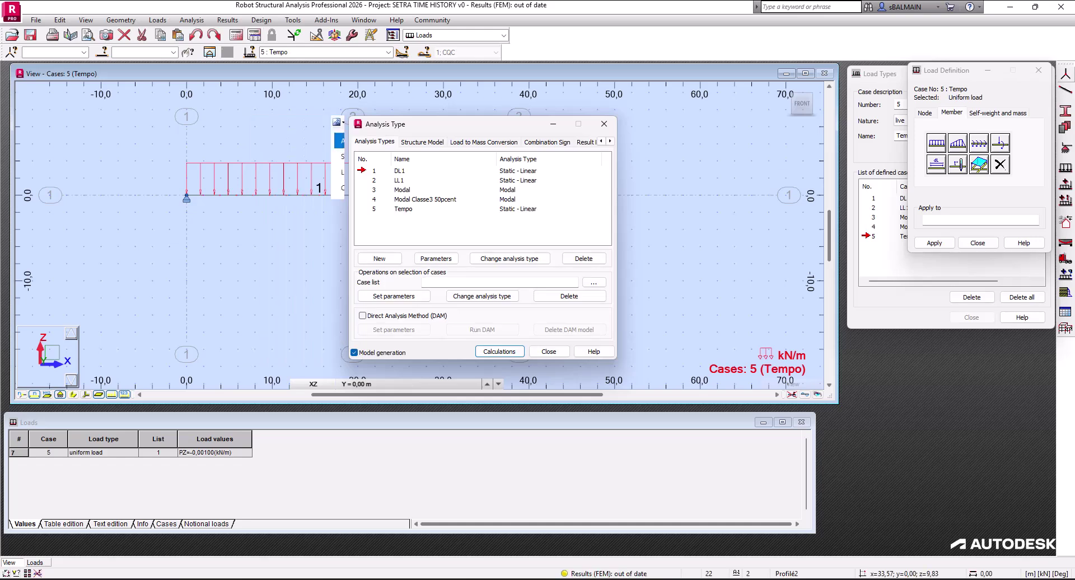
pyautogui.click(1038, 71)
pyautogui.click(392, 259)
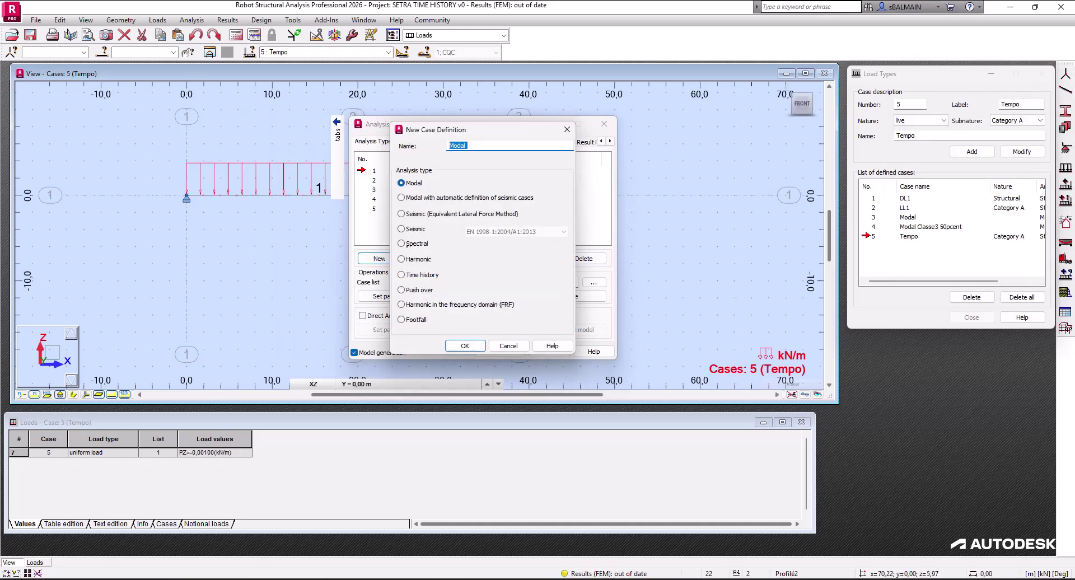
pyautogui.click(401, 274)
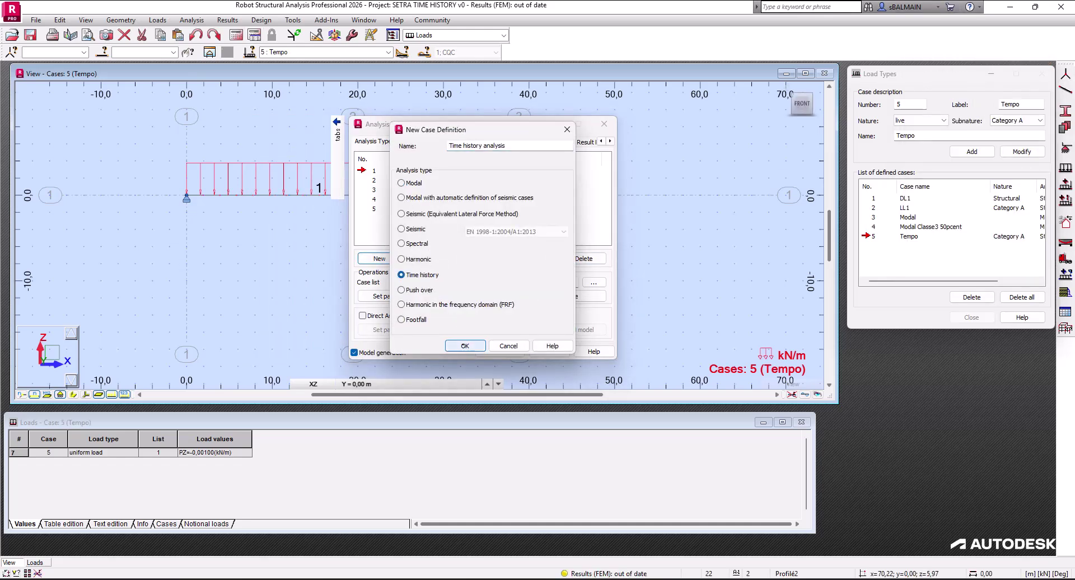
pyautogui.click(464, 346)
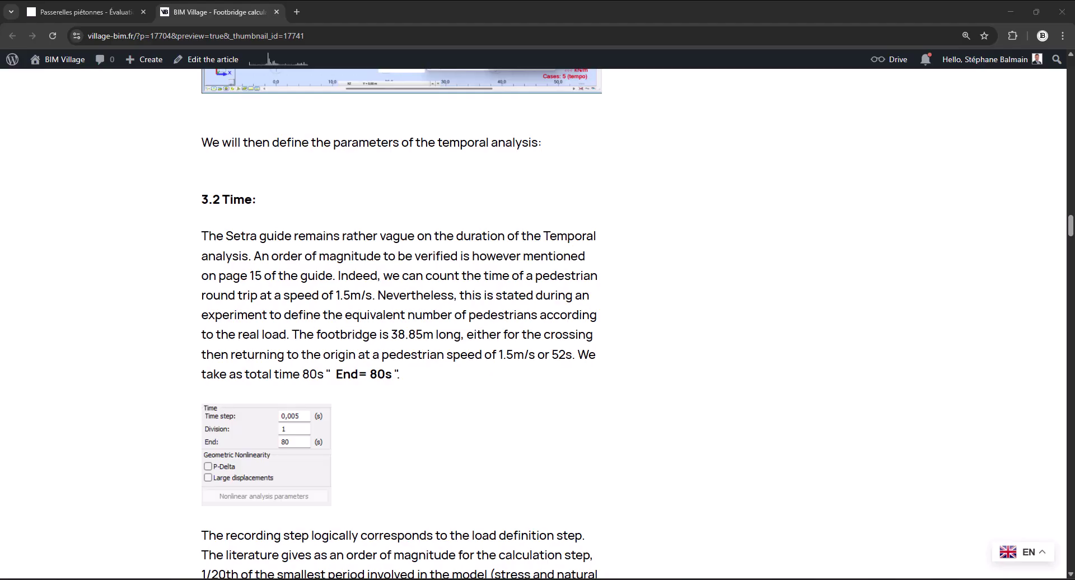
# Review the web article's guidance on the end time, time step and division, and return to Robot Structural Analysis
pyautogui.moveTo(398, 334); pyautogui.dragTo(423, 335)
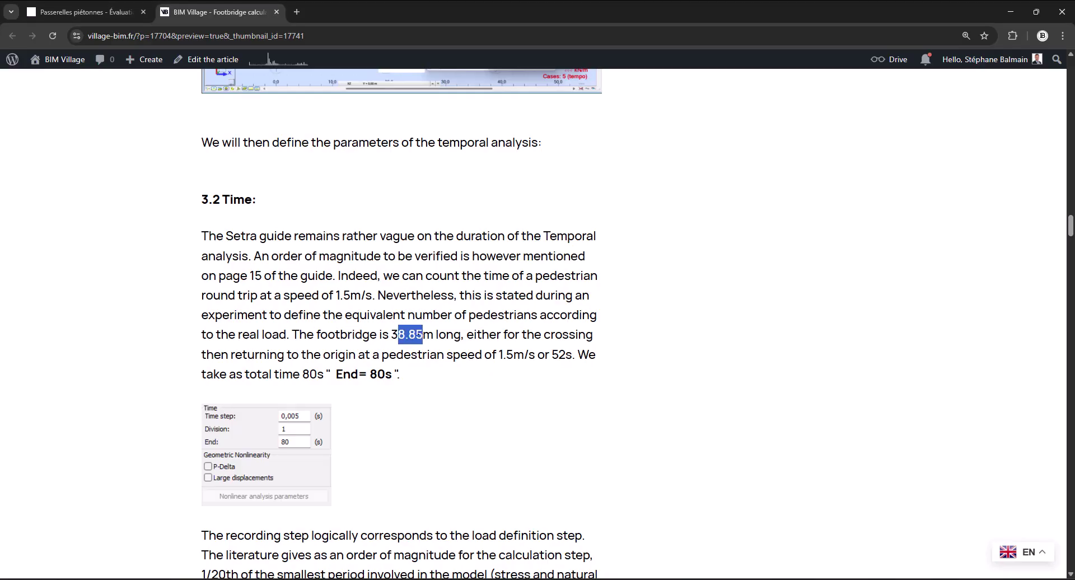
pyautogui.moveTo(320, 295); pyautogui.dragTo(365, 295)
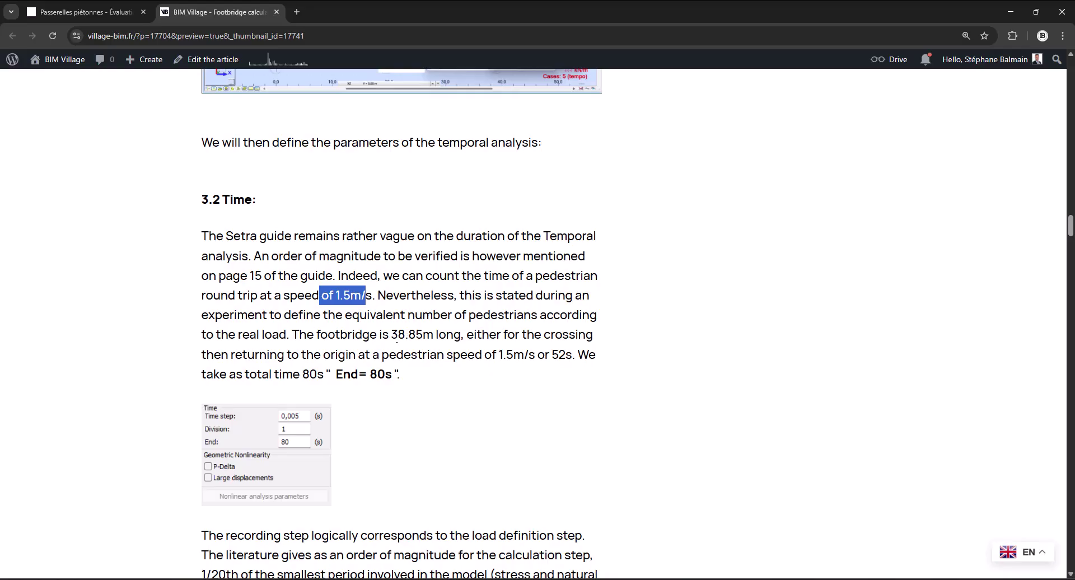
pyautogui.moveTo(538, 354); pyautogui.dragTo(572, 354)
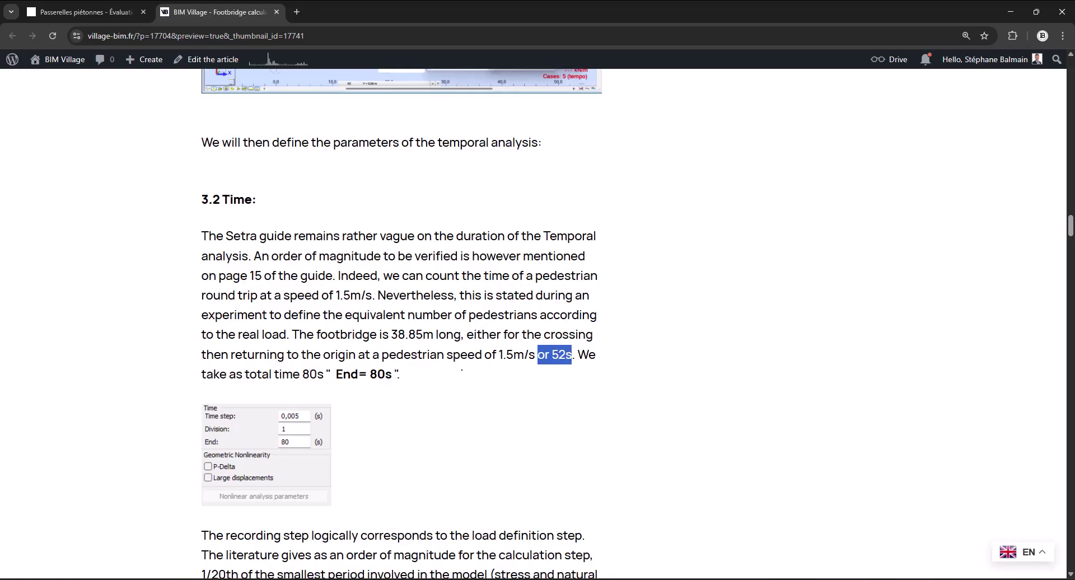
pyautogui.moveTo(369, 374); pyautogui.dragTo(392, 374)
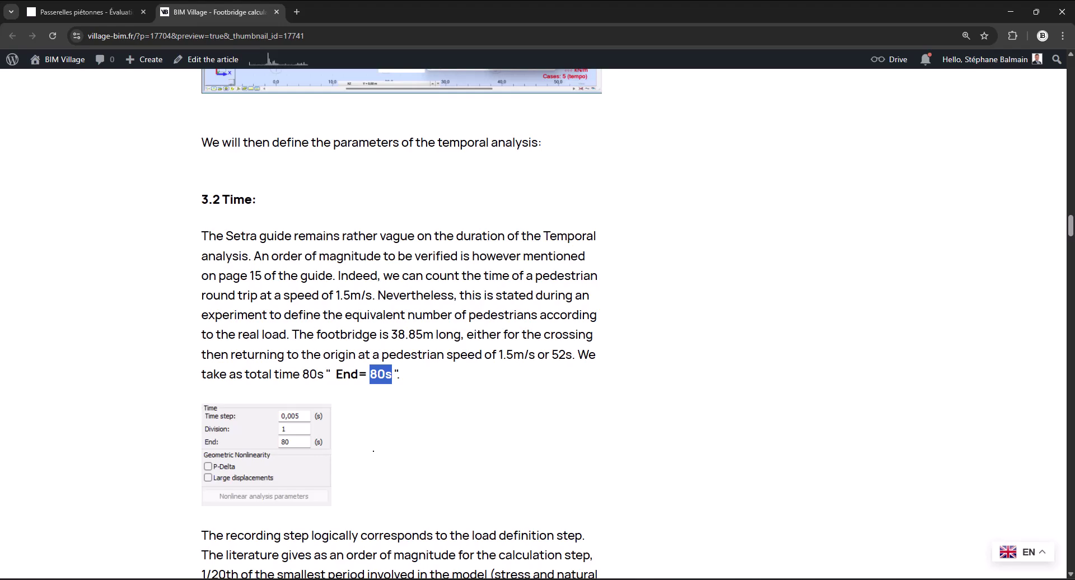
pyautogui.scroll(-1, 373, 450)
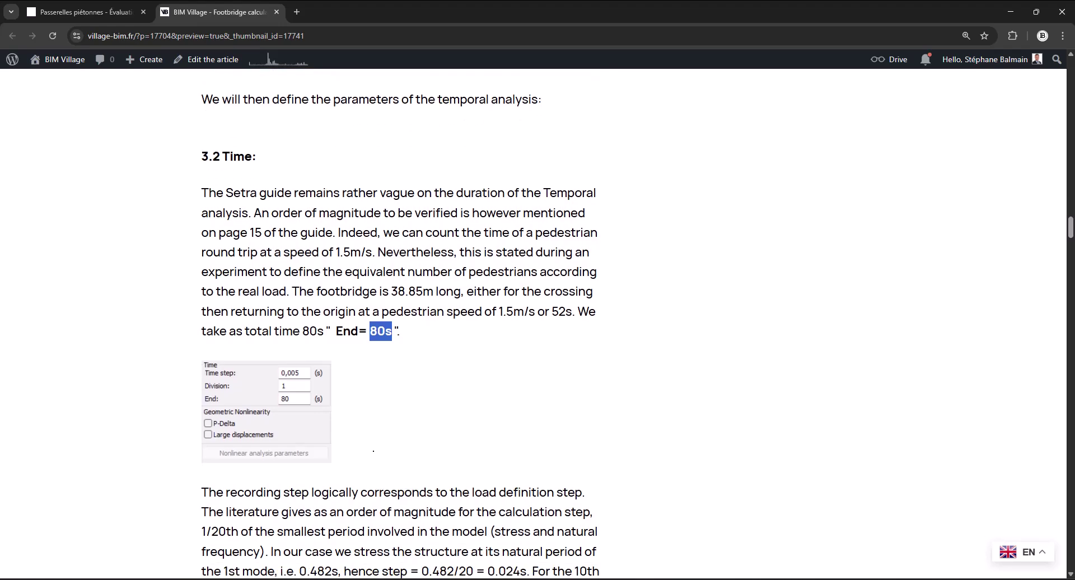
pyautogui.scroll(-2, 373, 451)
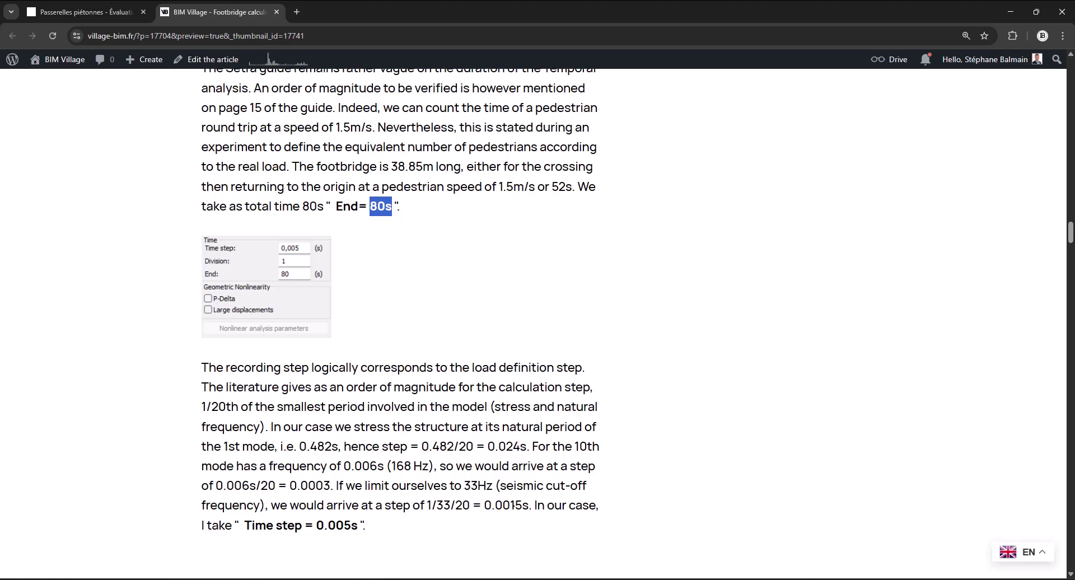
pyautogui.moveTo(316, 526); pyautogui.dragTo(355, 525)
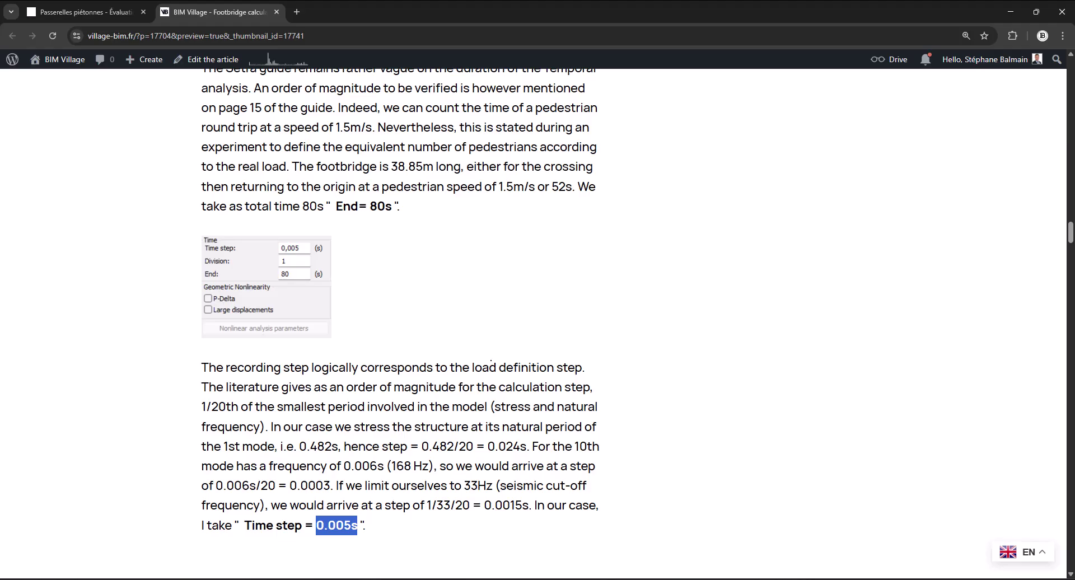
pyautogui.scroll(-4, 400, 325)
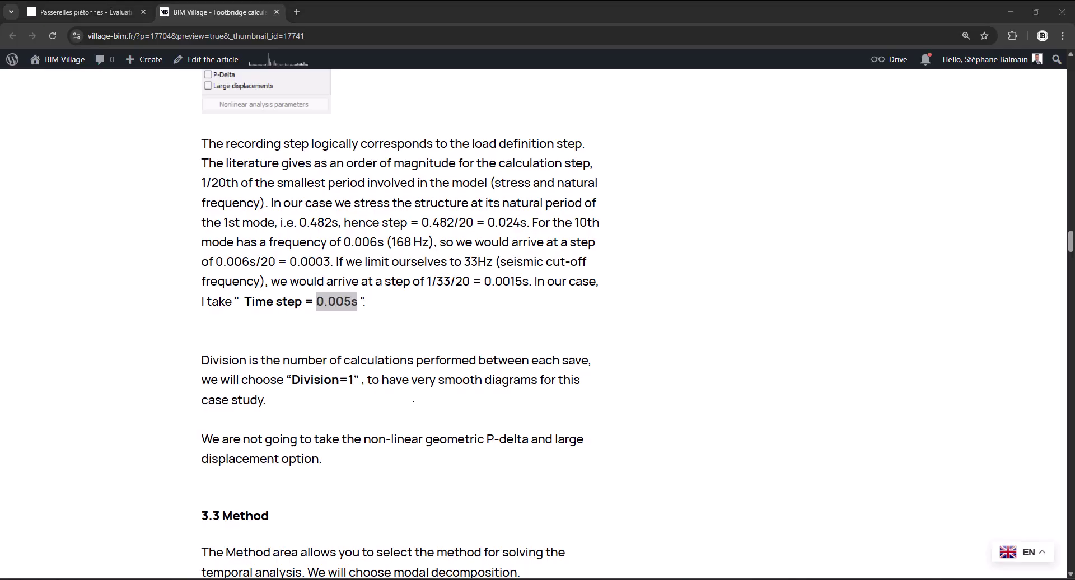
pyautogui.hotkey('alt', 'Tab')
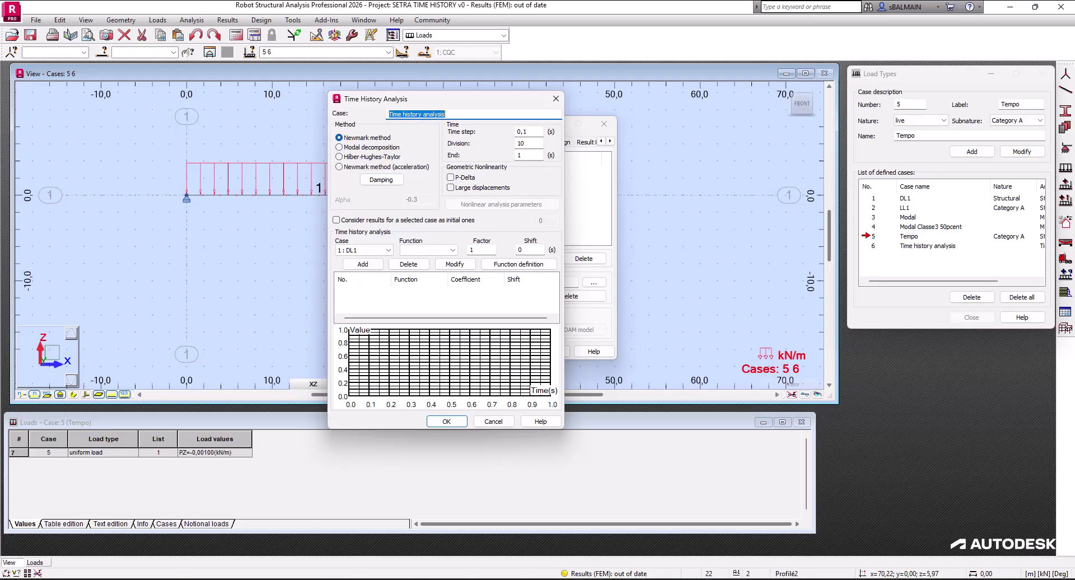
# Set the time history analysis to a time step of 0.005 s, division 1 and an end time of 80 s
pyautogui.moveTo(487, 100); pyautogui.dragTo(441, 139)
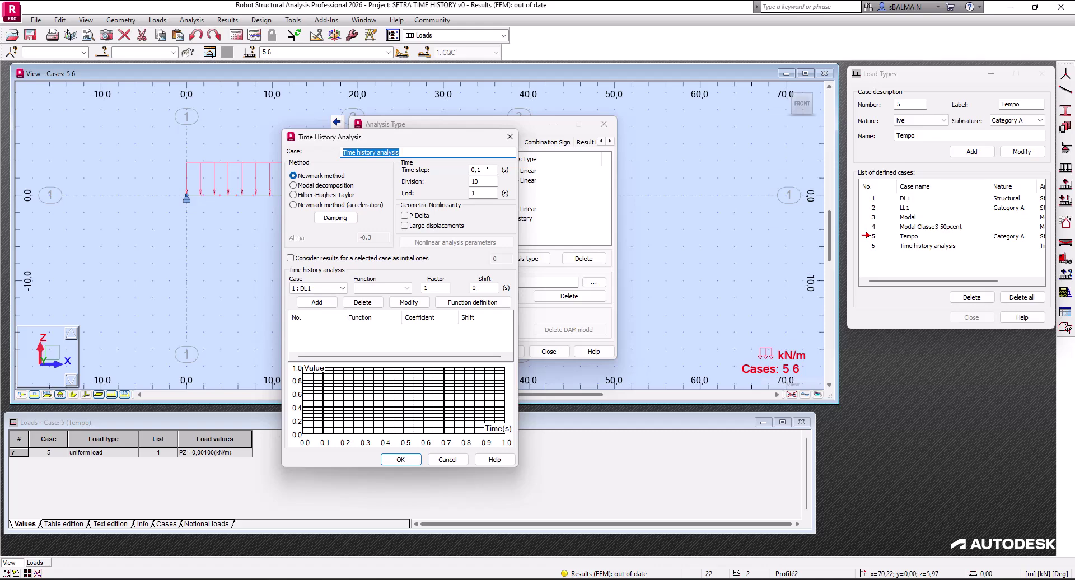
pyautogui.doubleClick(487, 168)
pyautogui.write('0.005')
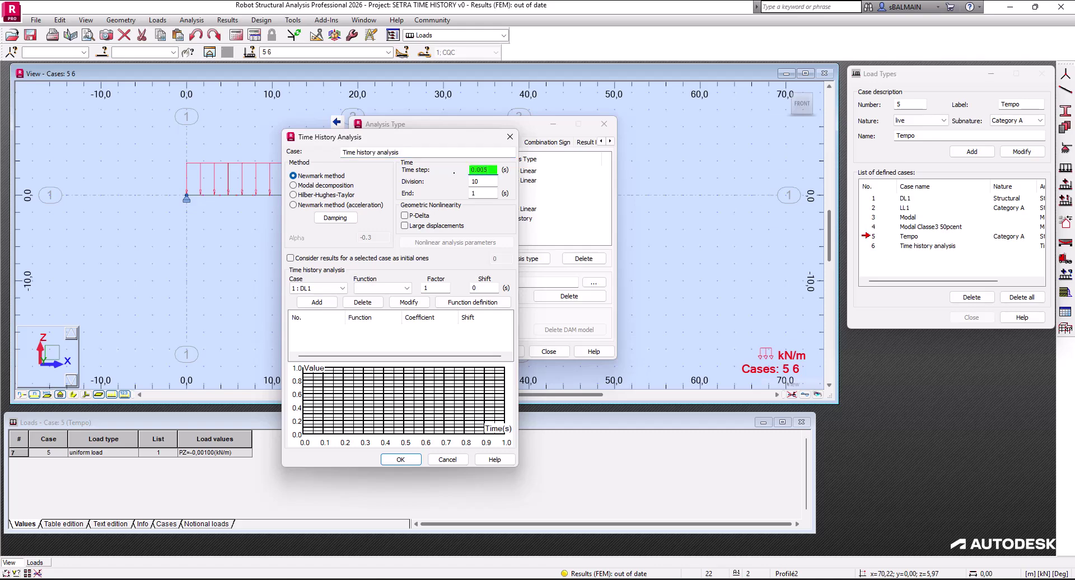
pyautogui.press('Tab')
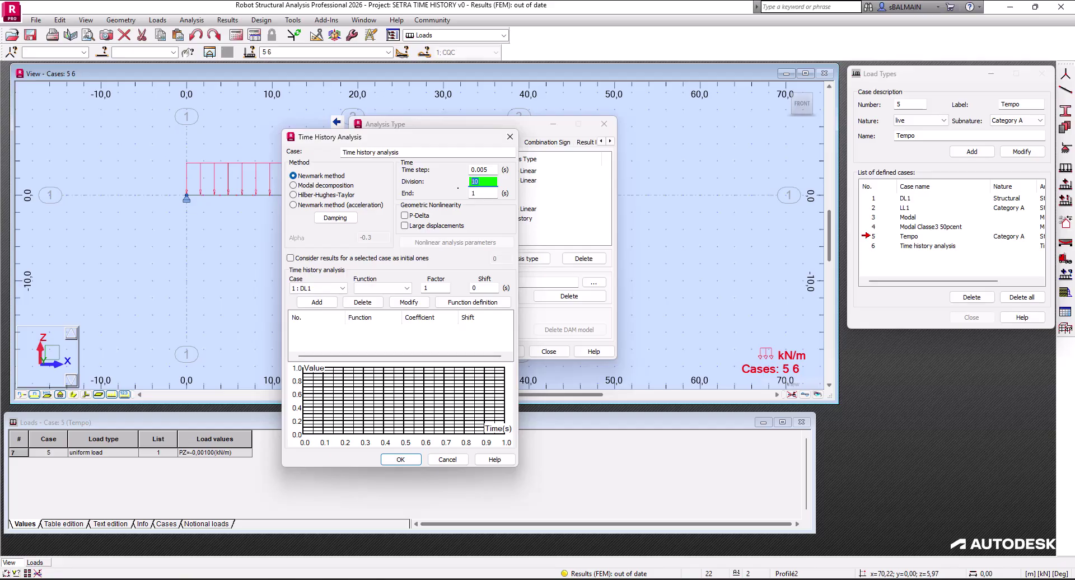
pyautogui.write('1')
pyautogui.press('Tab')
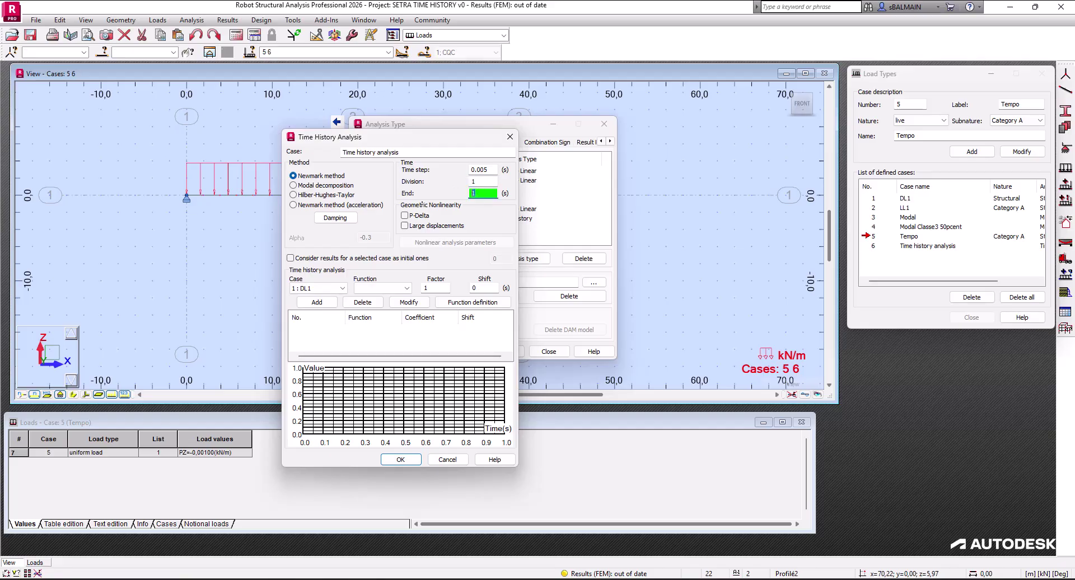
pyautogui.write('80')
pyautogui.click(404, 216)
pyautogui.click(405, 226)
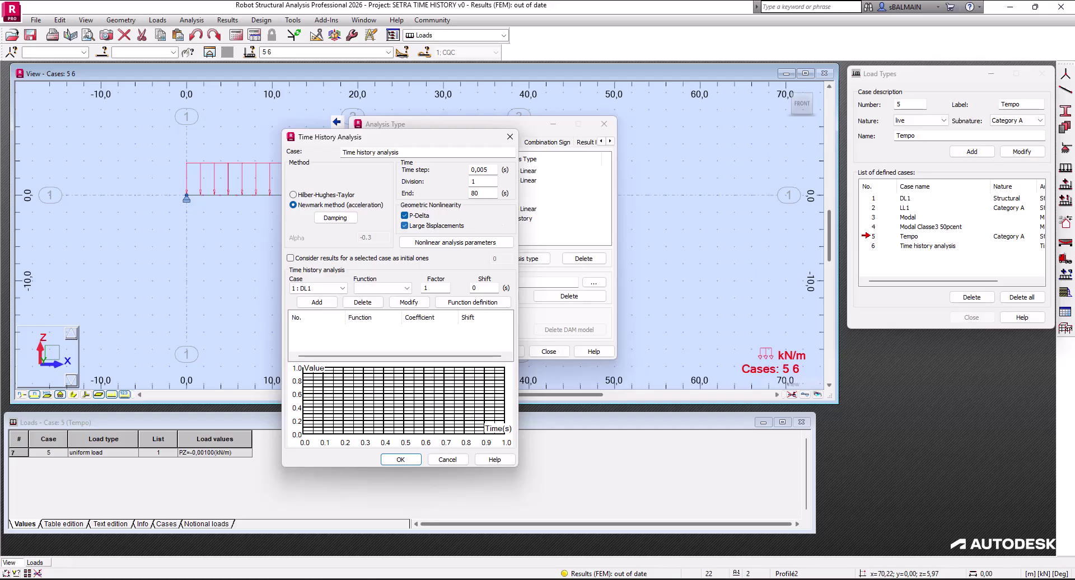
pyautogui.click(428, 225)
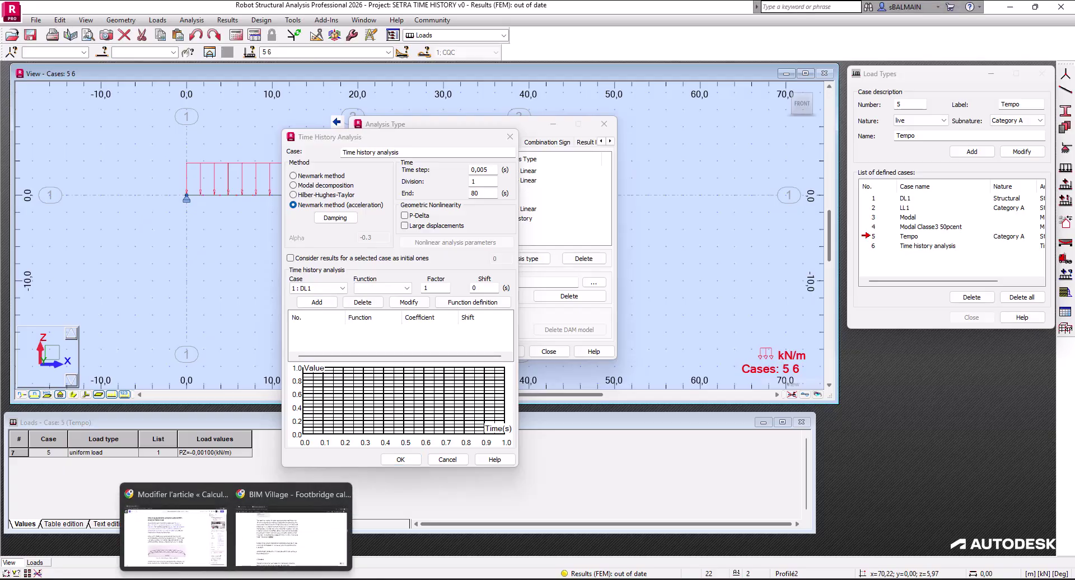
# Consult the web article's sections on the solving method and modal damping, and return to Robot Structural Analysis
pyautogui.click(289, 532)
pyautogui.scroll(-8, 412, 373)
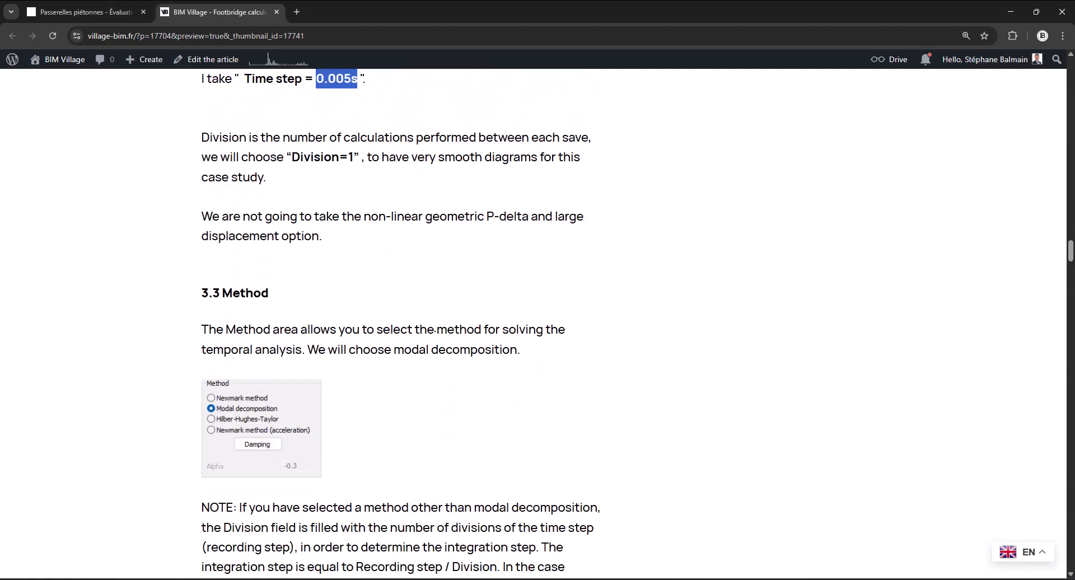
pyautogui.scroll(3, 392, 350)
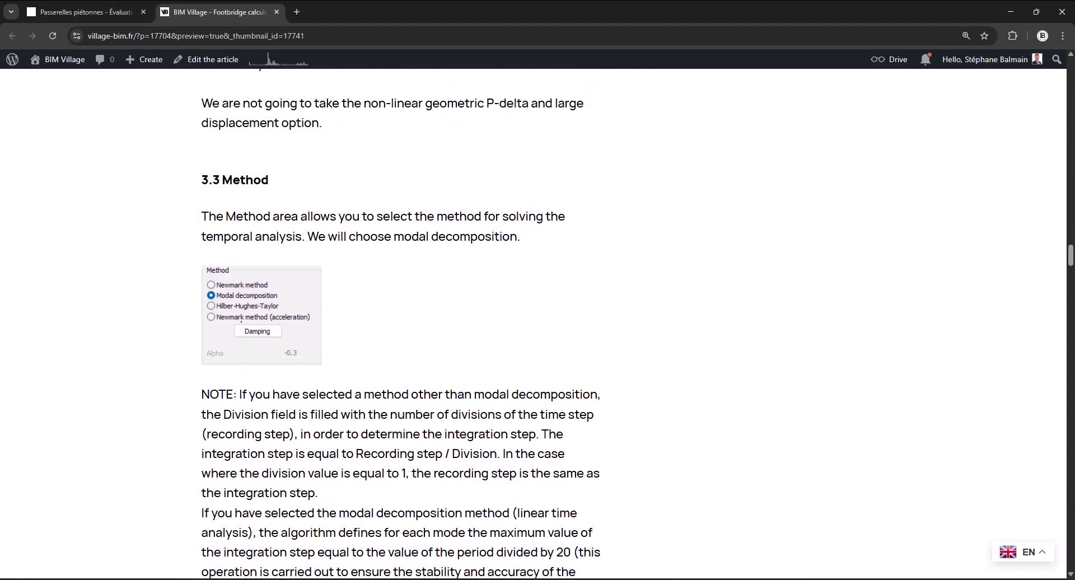
pyautogui.scroll(-6, 330, 297)
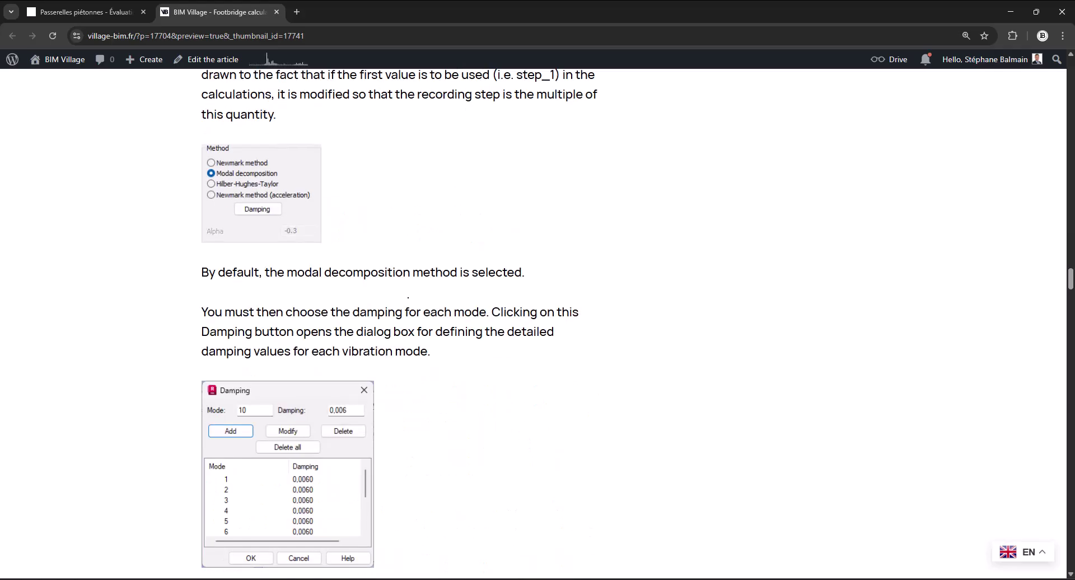
pyautogui.scroll(-1, 398, 318)
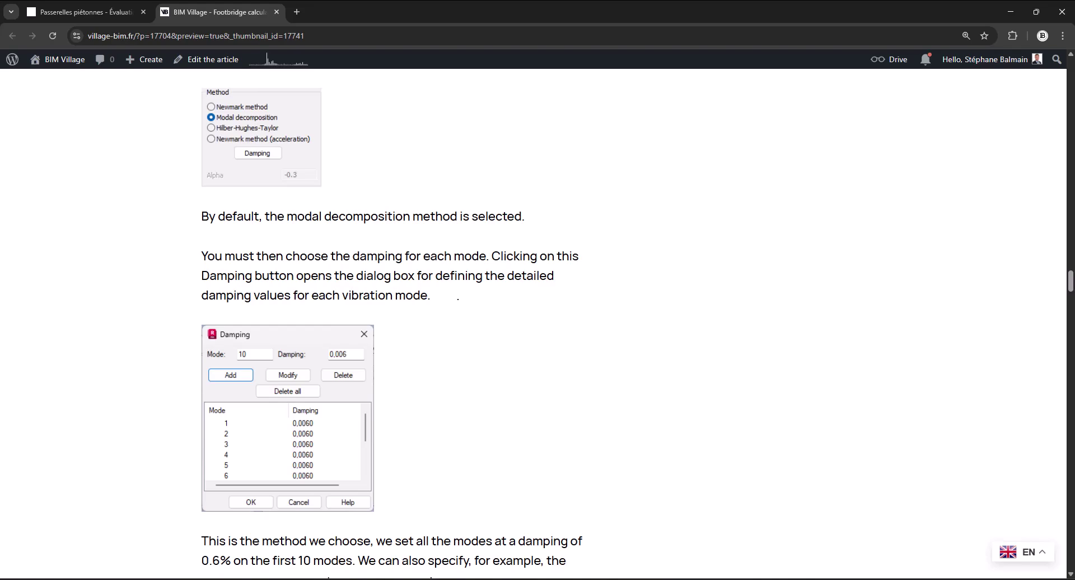
pyautogui.scroll(-1, 458, 297)
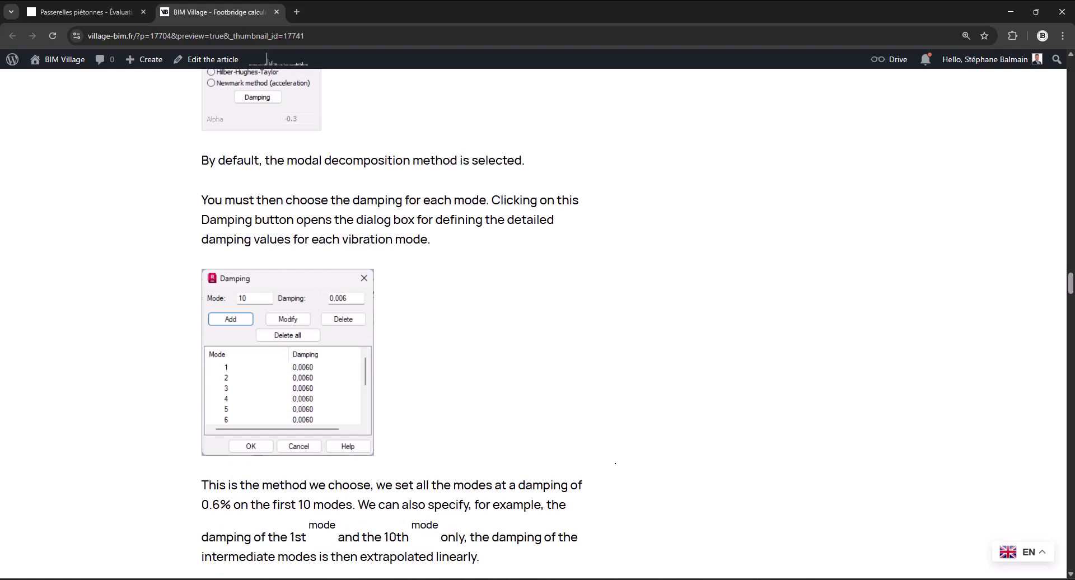
pyautogui.moveTo(480, 556); pyautogui.dragTo(246, 556)
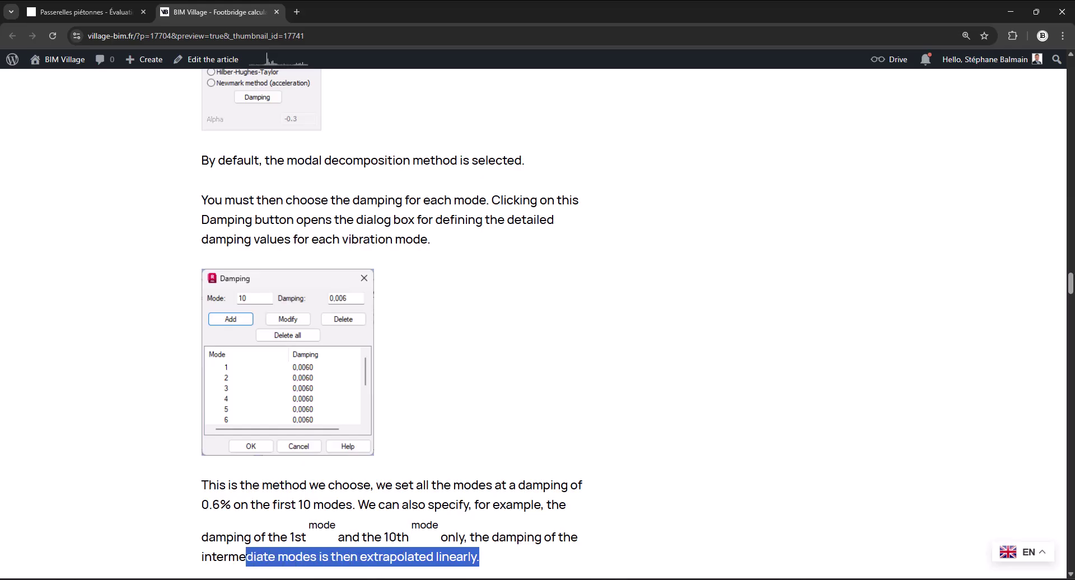
pyautogui.click(651, 464)
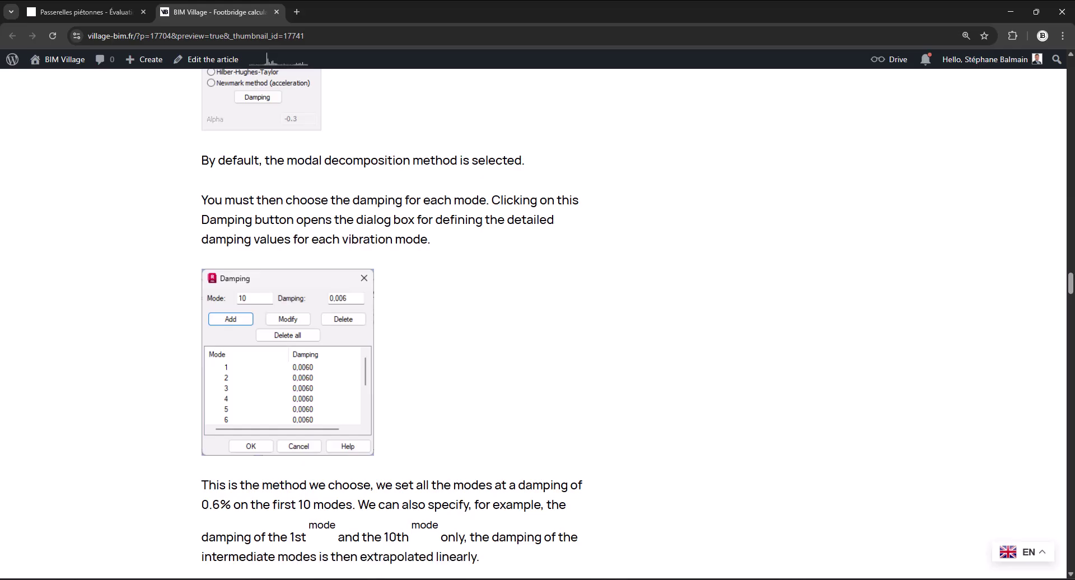
pyautogui.click(310, 537)
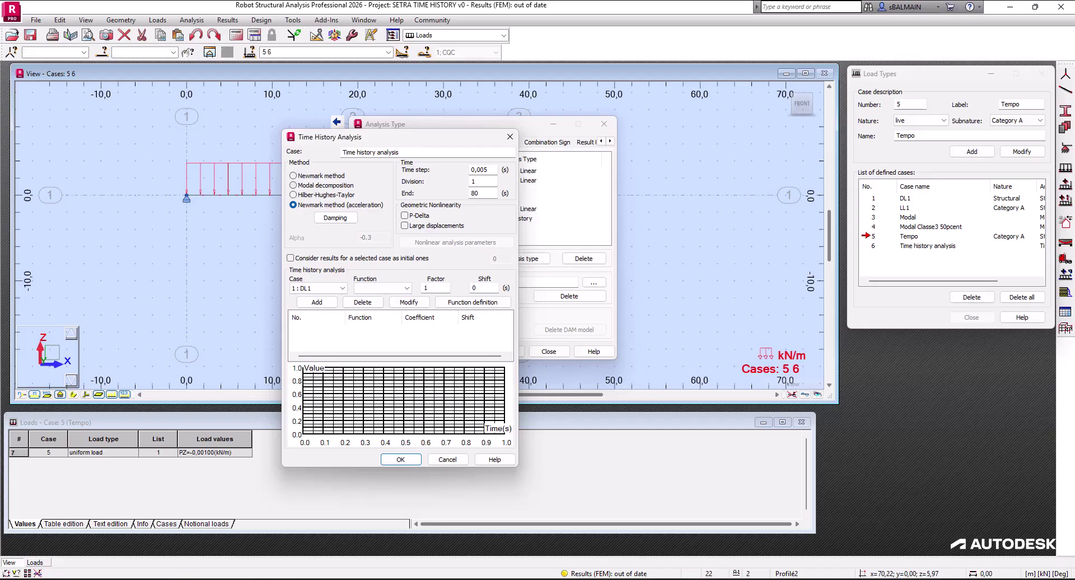
# Choose modal decomposition as the method and add a damping of 0.006 to consecutive modes from mode 1 upward
pyautogui.click(292, 185)
pyautogui.click(335, 218)
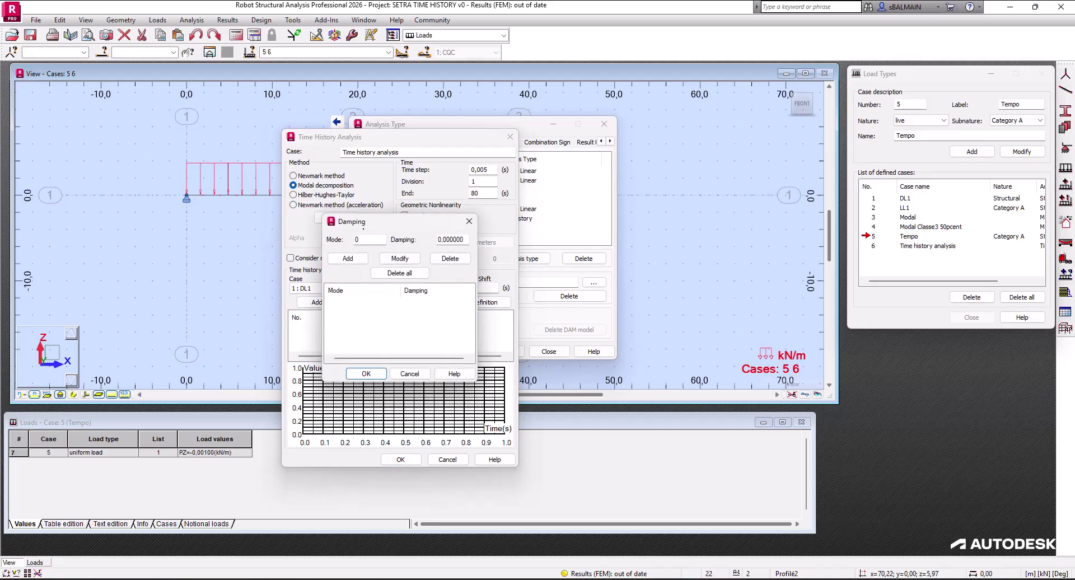
pyautogui.write('1')
pyautogui.press('Tab')
pyautogui.write('0.006')
pyautogui.press('Return')
pyautogui.press('Return')
pyautogui.press('Return')
pyautogui.press('Return')
pyautogui.press('Return')
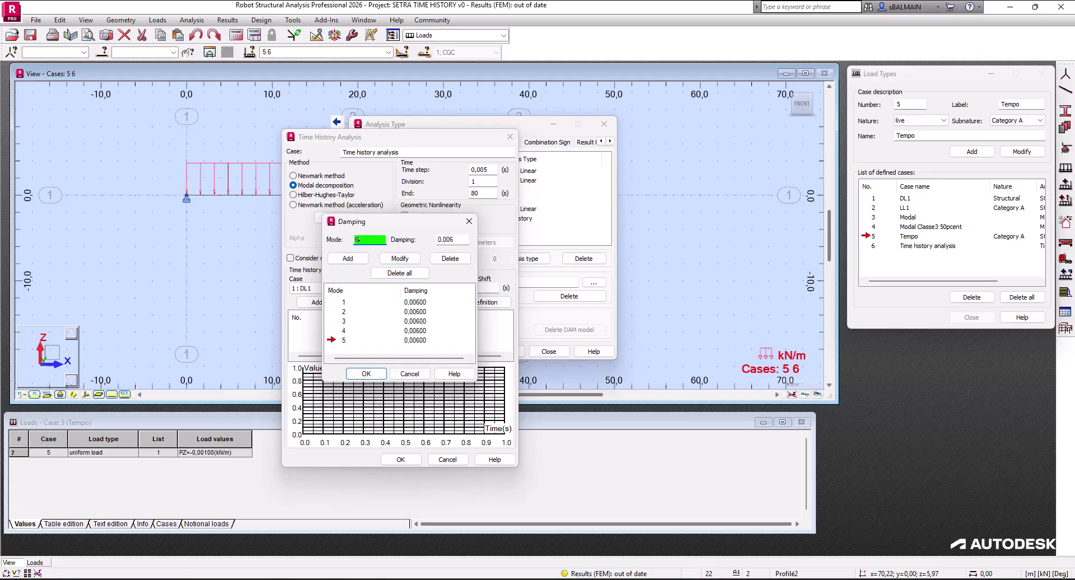
pyautogui.click(343, 256)
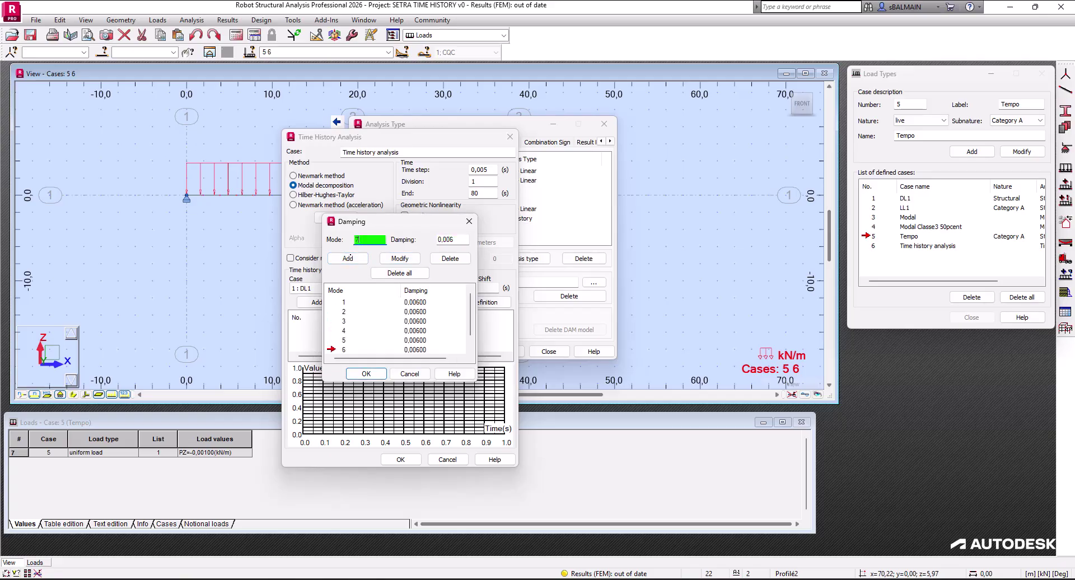
pyautogui.click(342, 255)
pyautogui.click(343, 258)
# Add the same 0.006 damping to mode 99 and accept the damping definition
pyautogui.write('99')
pyautogui.click(348, 258)
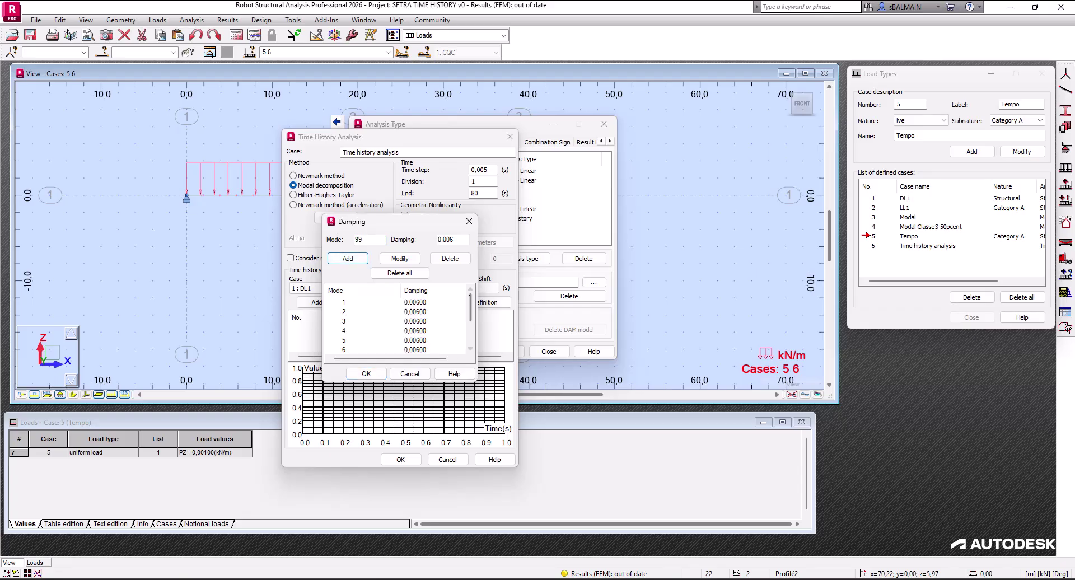
pyautogui.click(367, 374)
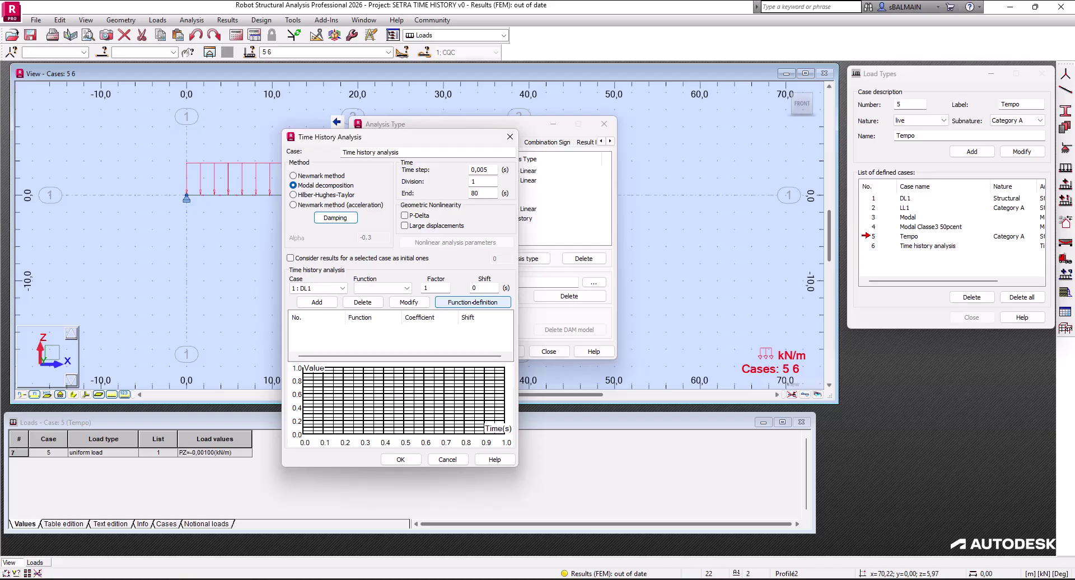
# Add a new time function named VillageBIM live and open its point definition
pyautogui.click(473, 302)
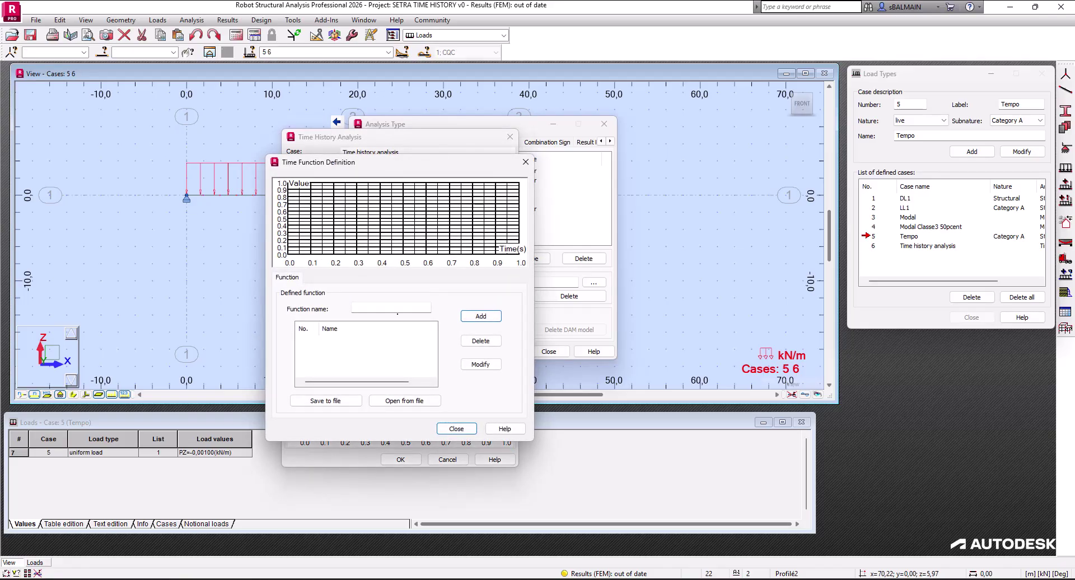
pyautogui.click(394, 309)
pyautogui.write('VillageBIM live')
pyautogui.click(491, 316)
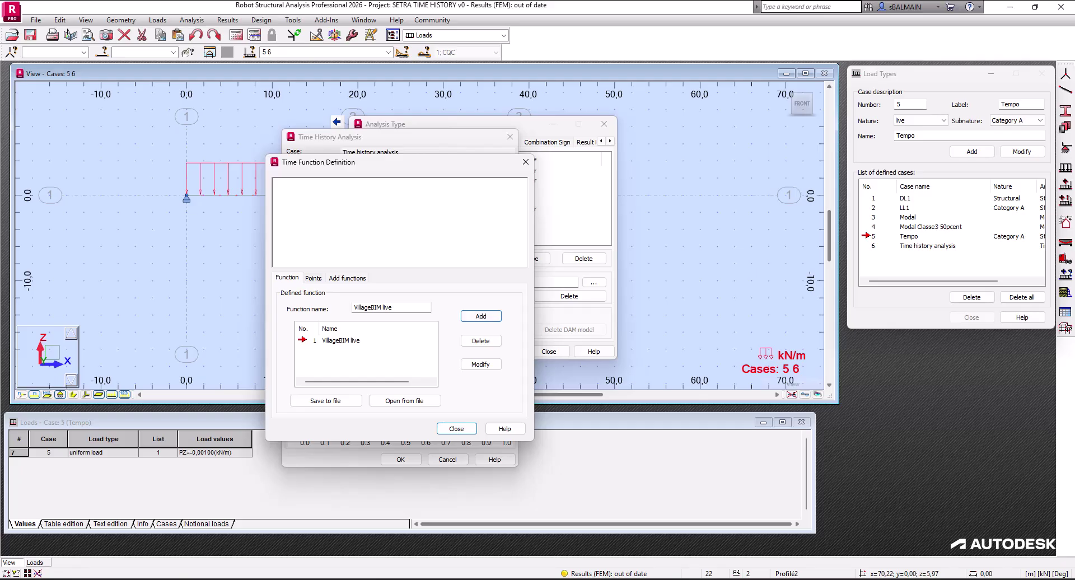
pyautogui.click(313, 278)
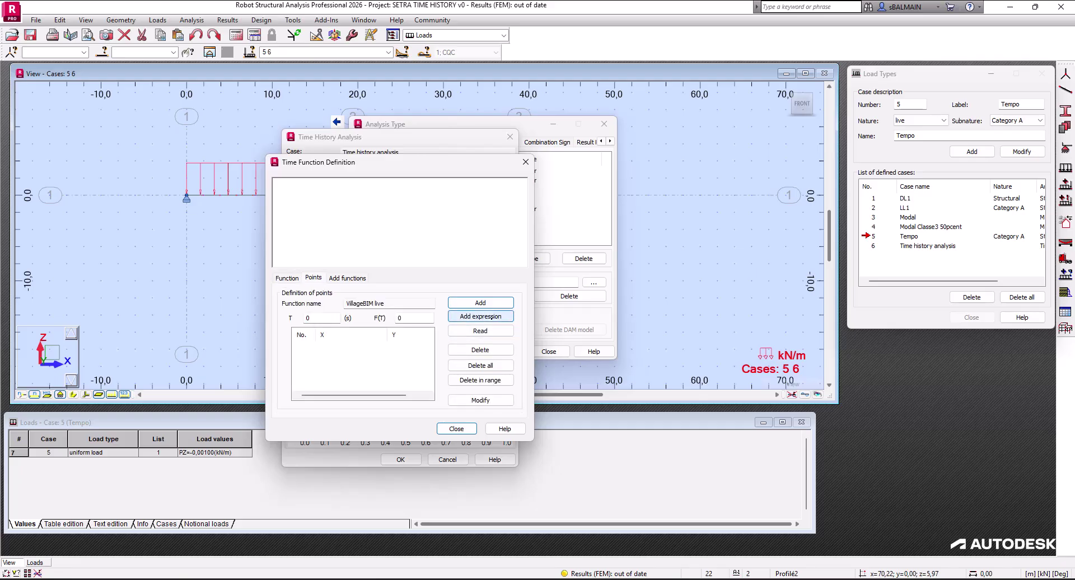
# Start a point expression for the time function and copy in 42.02*cos(2*3.141592654*2.074367017*t) from the web article
pyautogui.click(481, 316)
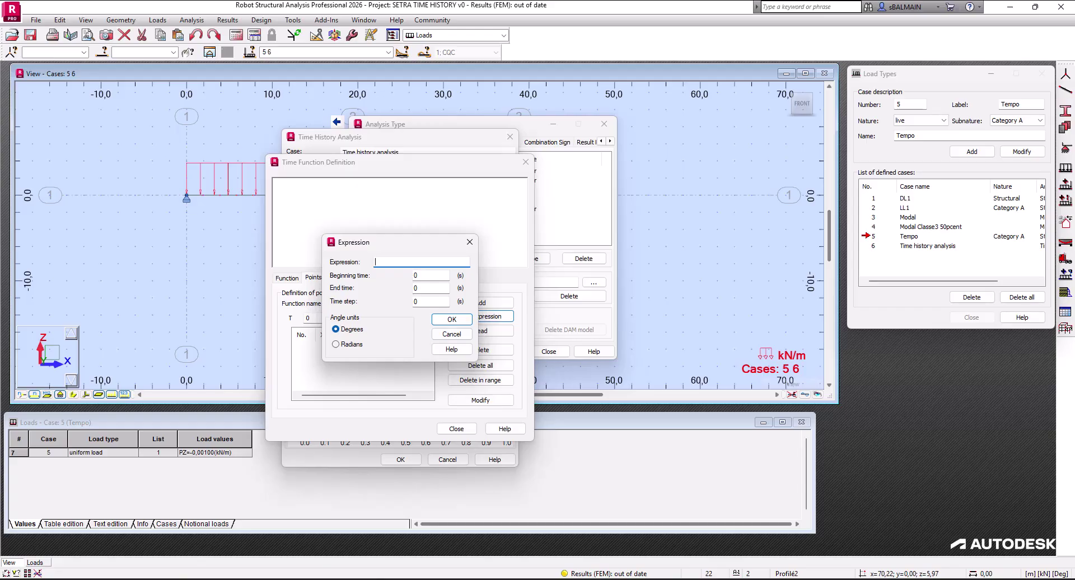
pyautogui.click(291, 535)
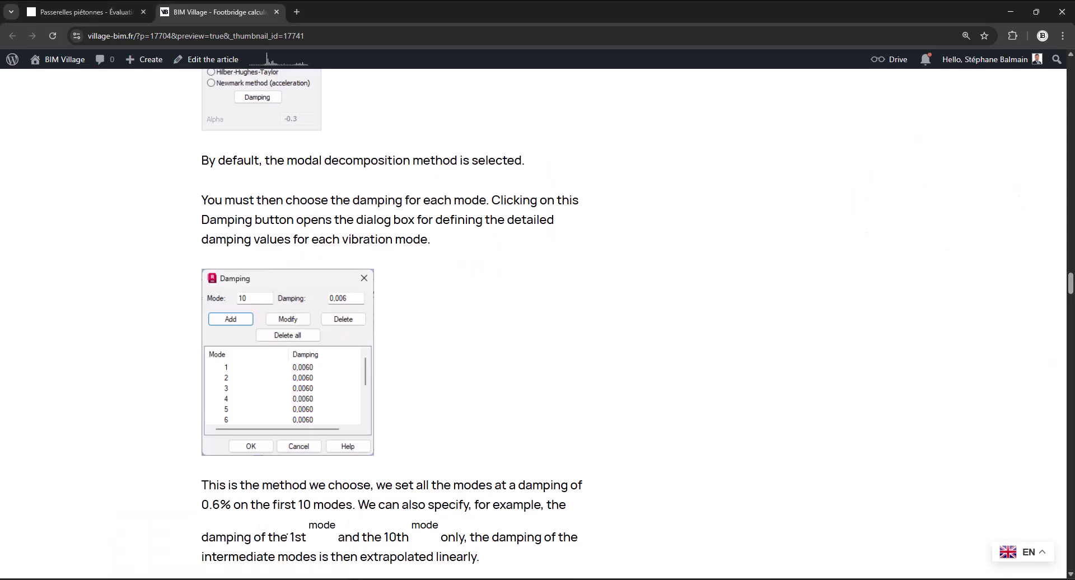
pyautogui.scroll(-10, 485, 387)
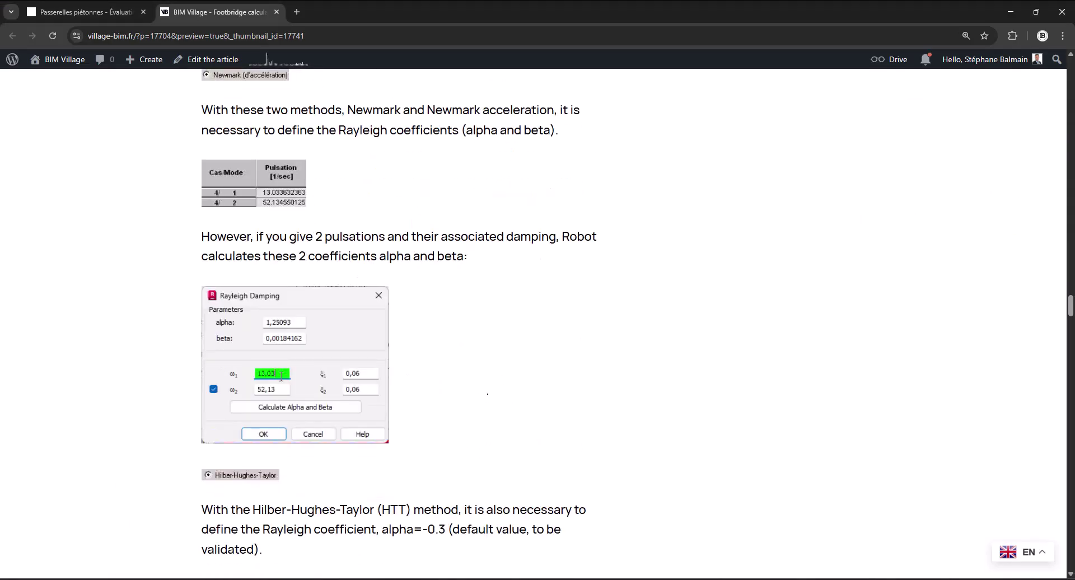
pyautogui.scroll(-15, 487, 394)
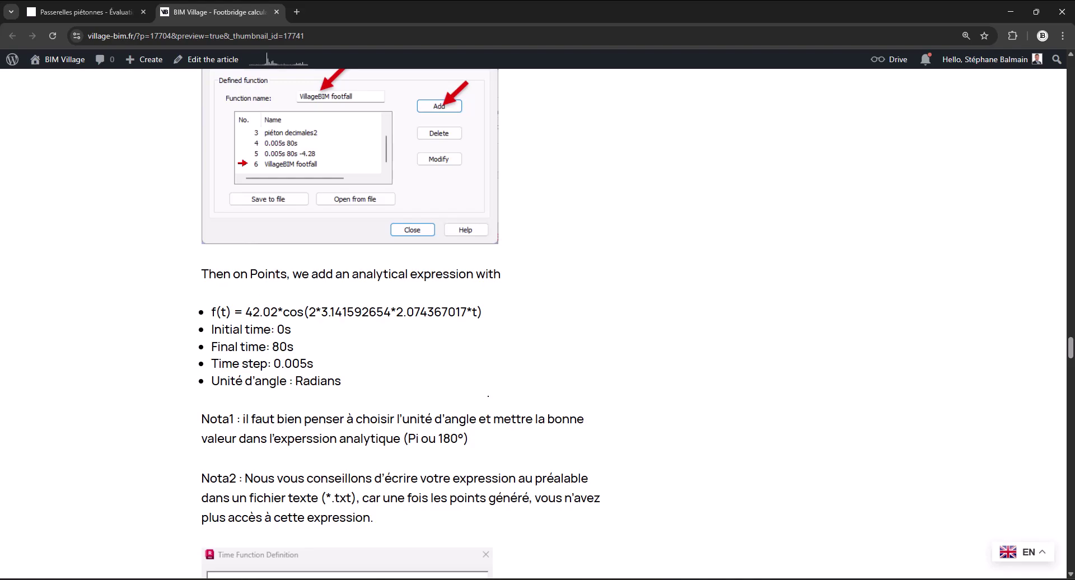
pyautogui.scroll(1, 487, 396)
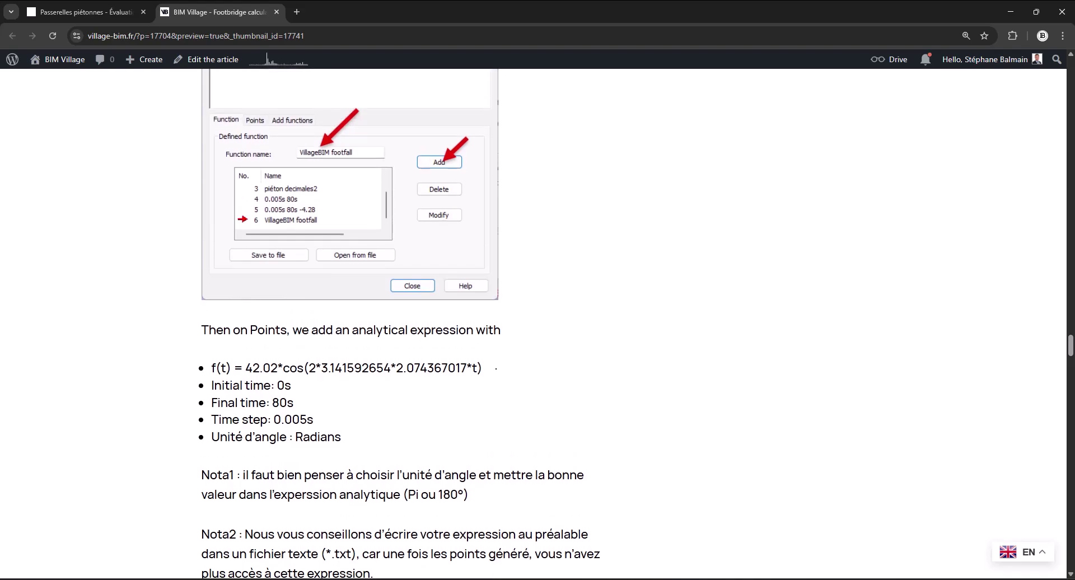
pyautogui.moveTo(484, 368); pyautogui.dragTo(245, 368)
pyautogui.hotkey('ctrl', 'c')
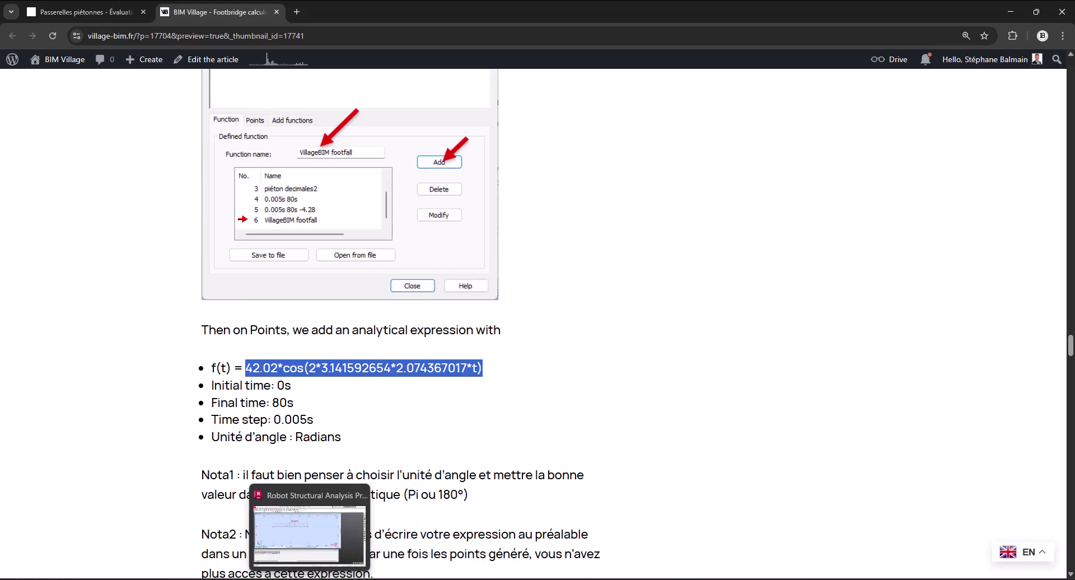
pyautogui.click(335, 537)
pyautogui.hotkey('ctrl', 'v')
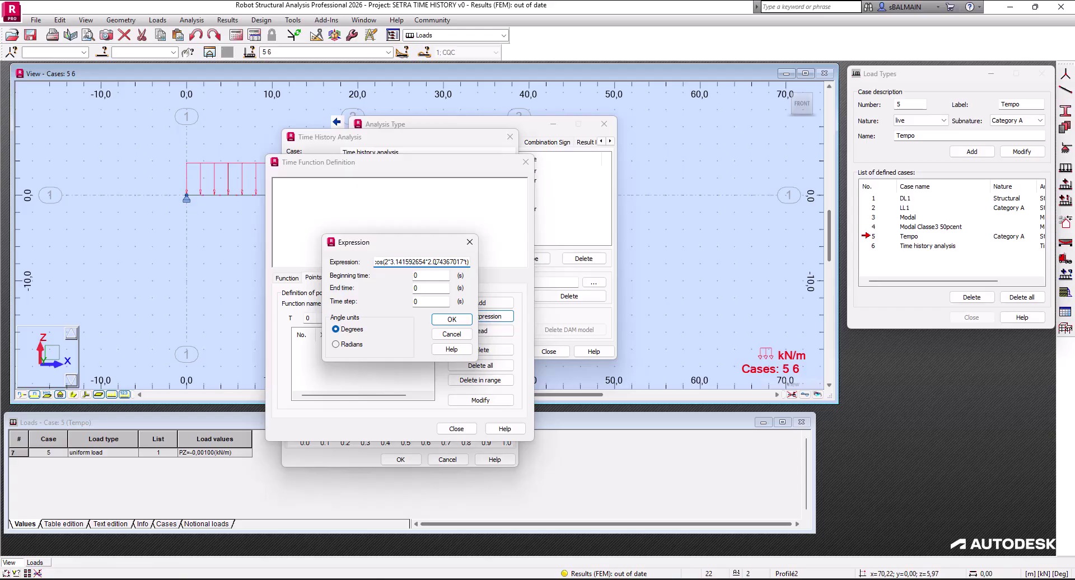
# Set the expression's end time to 80 s, time step to 0.005 s and angle units to radians, and generate the points
pyautogui.press('Tab')
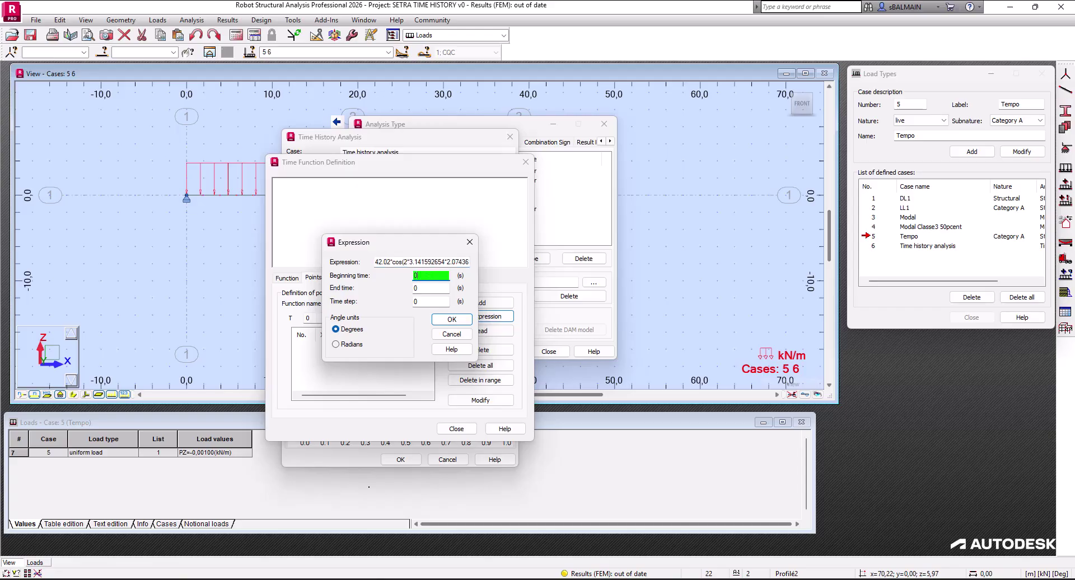
pyautogui.press('Tab')
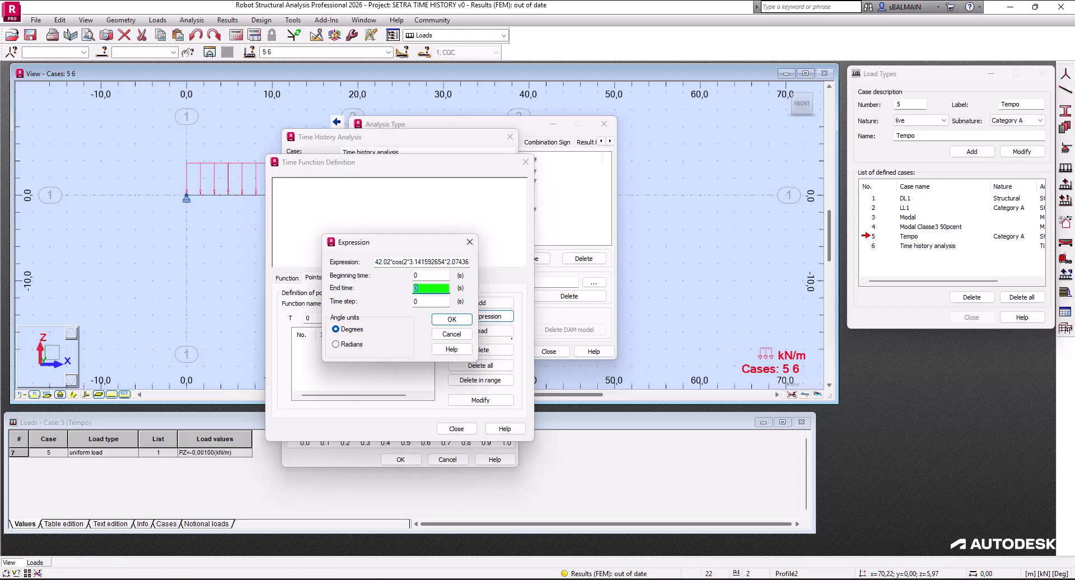
pyautogui.press('Tab')
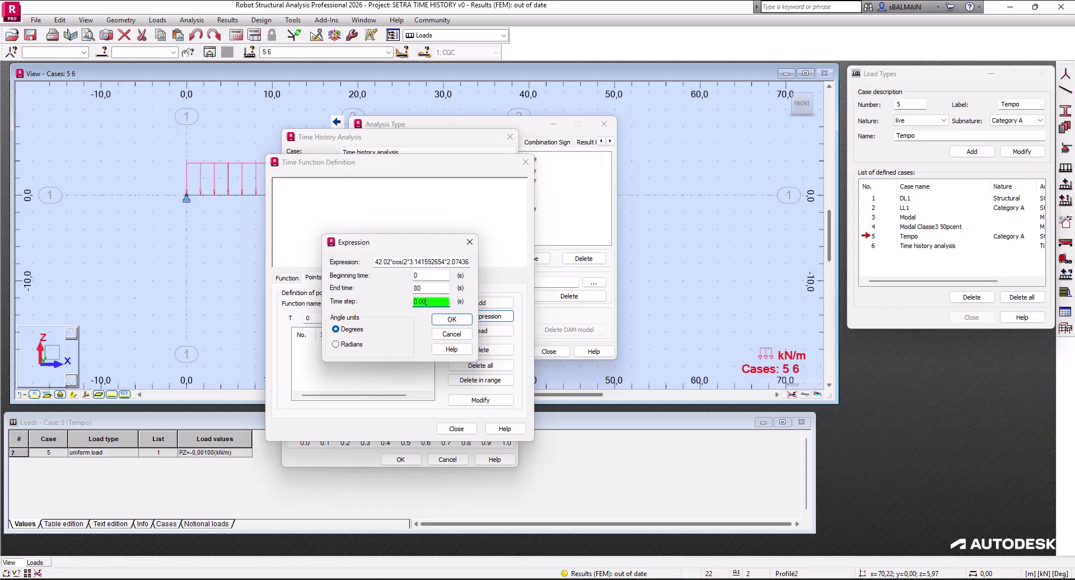
pyautogui.click(372, 343)
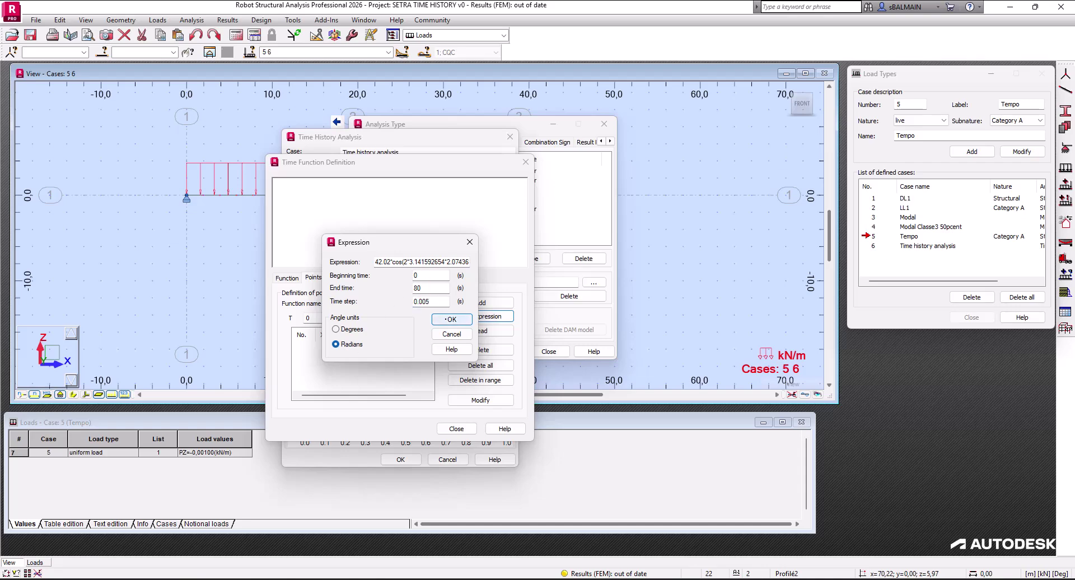
pyautogui.click(445, 319)
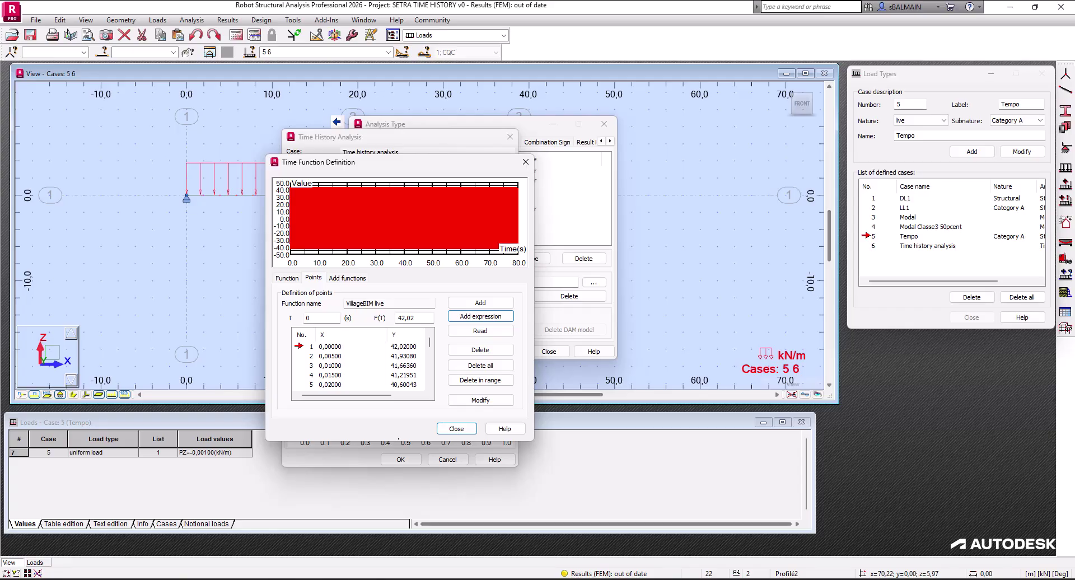
# Consult the web article's notes on checking the function values and exporting them as a THF text file, and return to Robot Structural Analysis
pyautogui.click(293, 527)
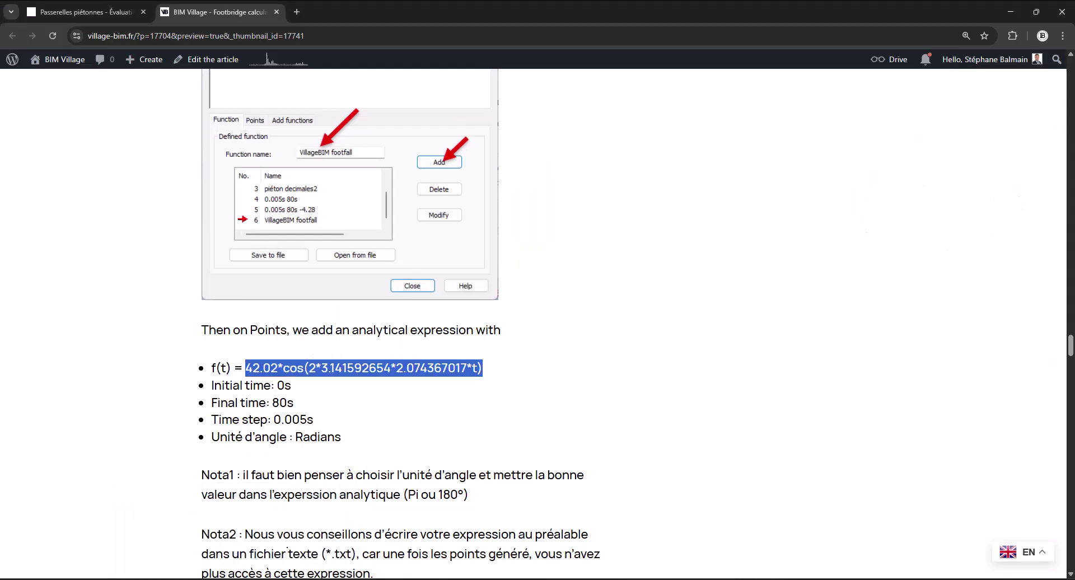
pyautogui.click(280, 395)
pyautogui.scroll(-7, 279, 394)
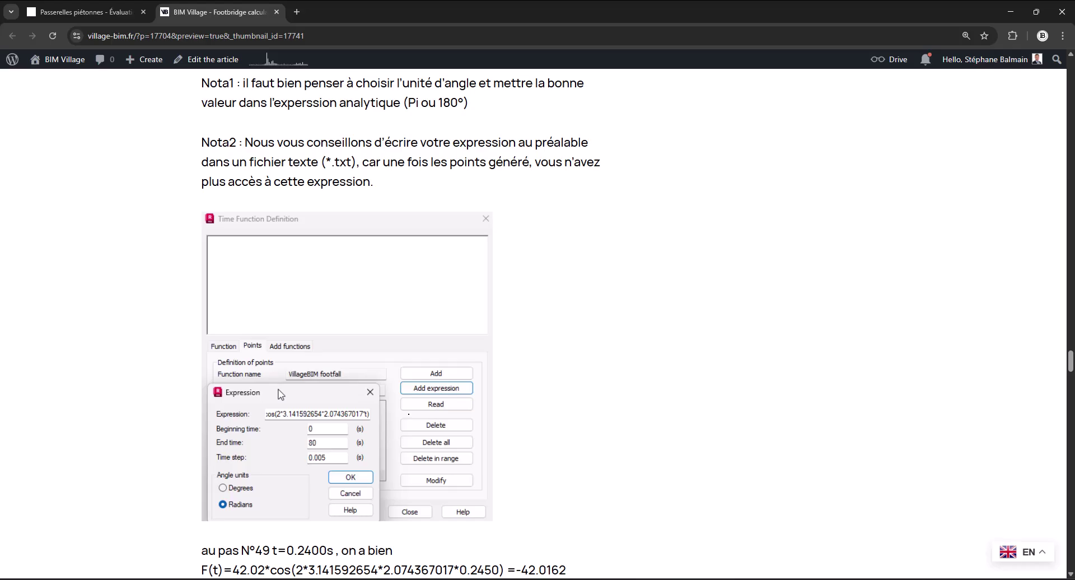
pyautogui.scroll(-5, 400, 322)
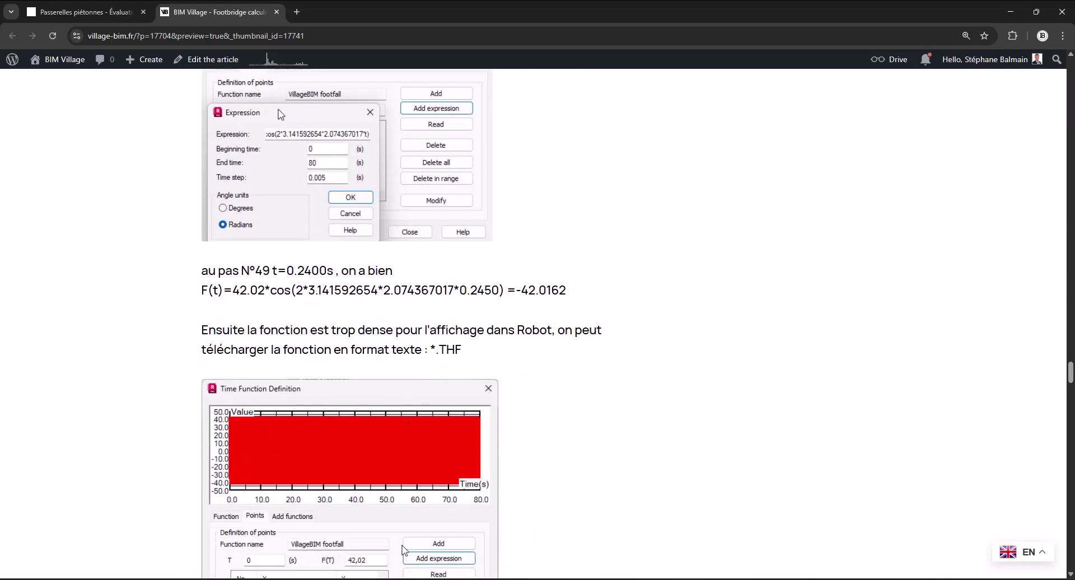
pyautogui.scroll(-5, 400, 323)
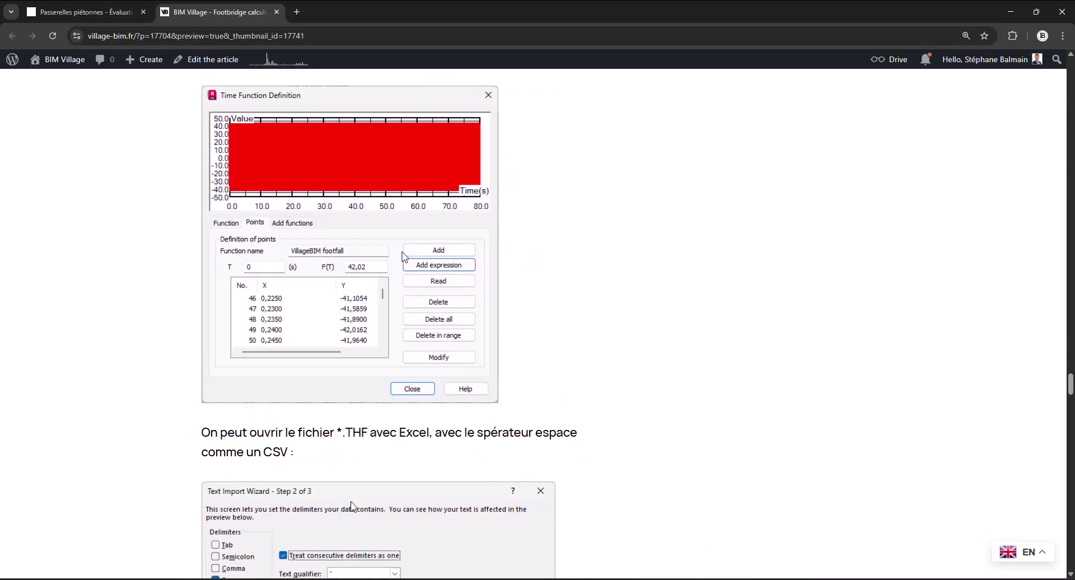
pyautogui.scroll(-5, 401, 322)
pyautogui.scroll(5, 400, 322)
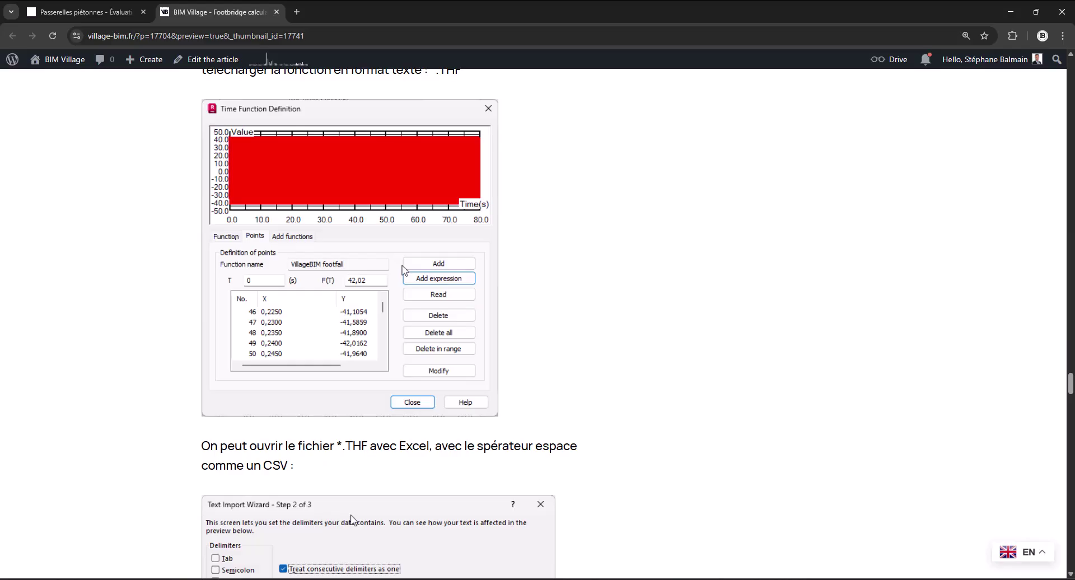
pyautogui.scroll(3, 400, 323)
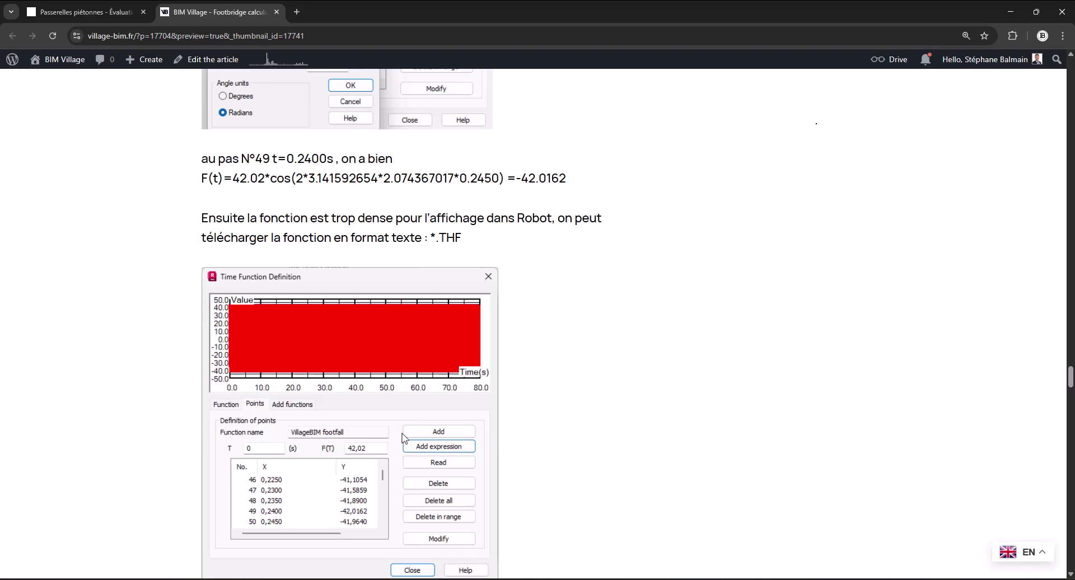
pyautogui.click(1010, 12)
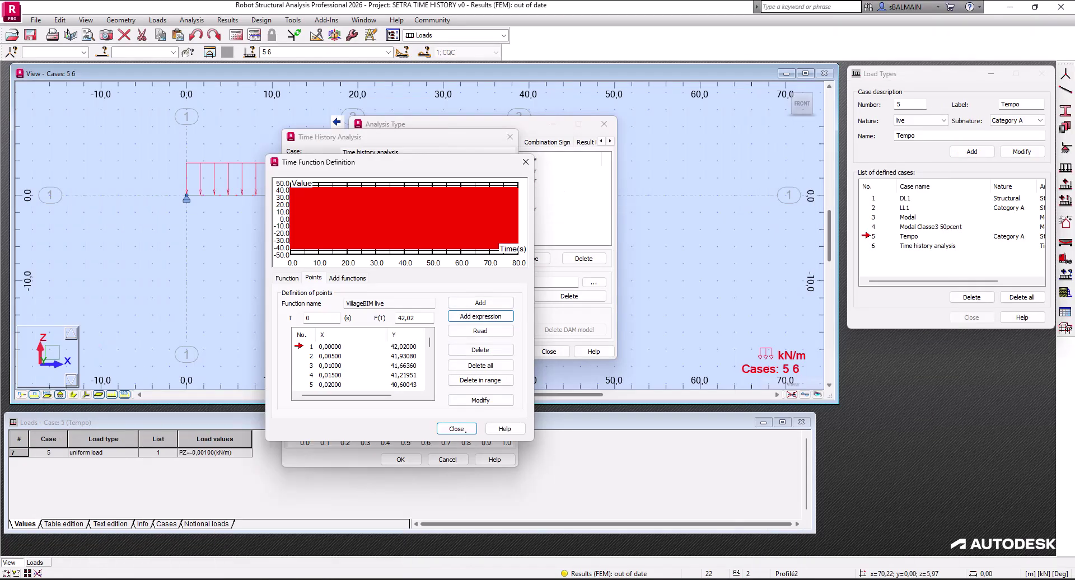
# Save the time function to a file named VillageBIM live on the desktop
pyautogui.click(287, 278)
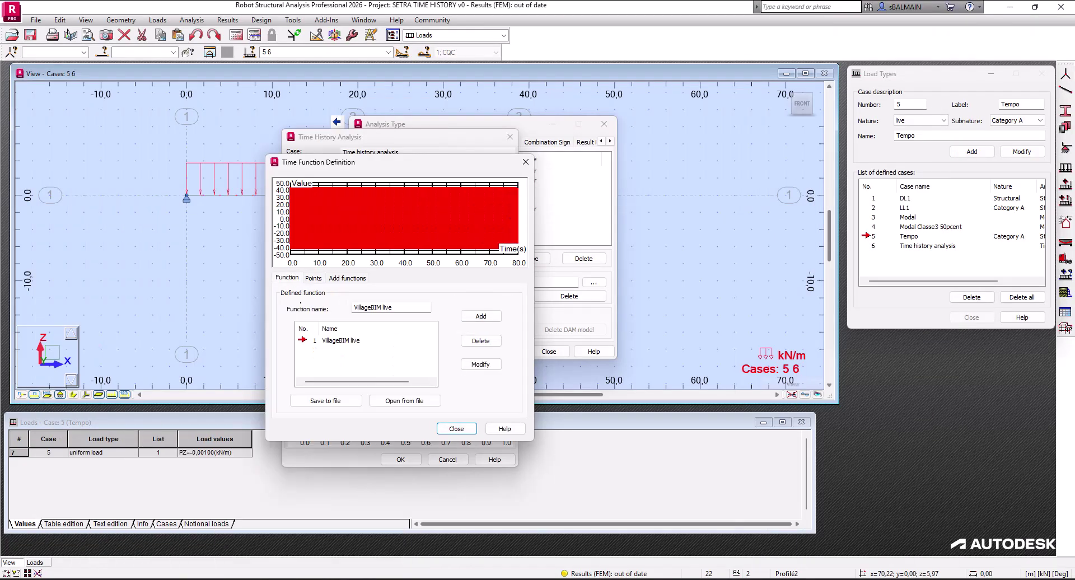
pyautogui.click(326, 401)
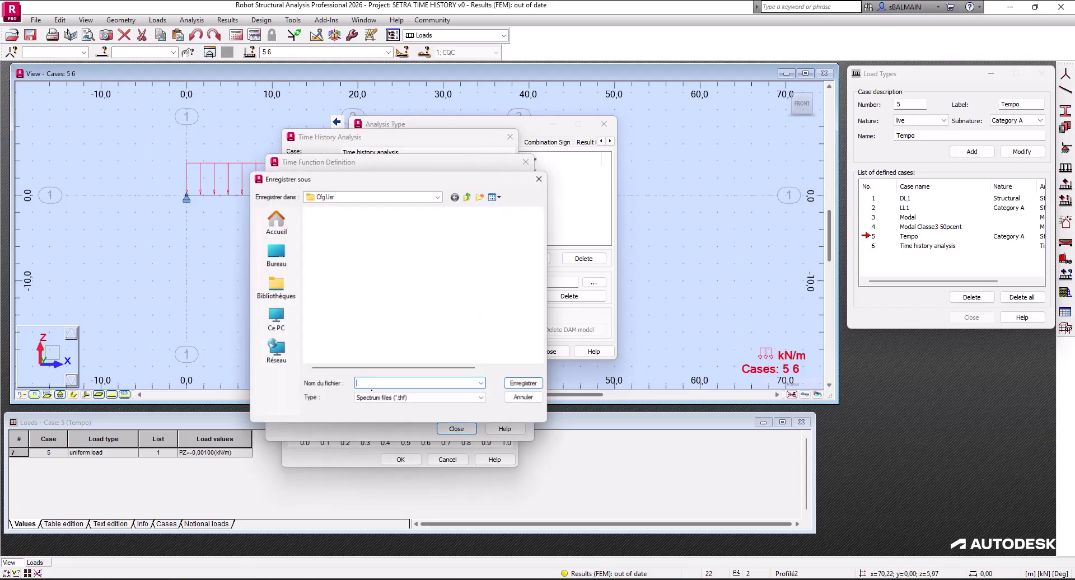
pyautogui.write('liv')
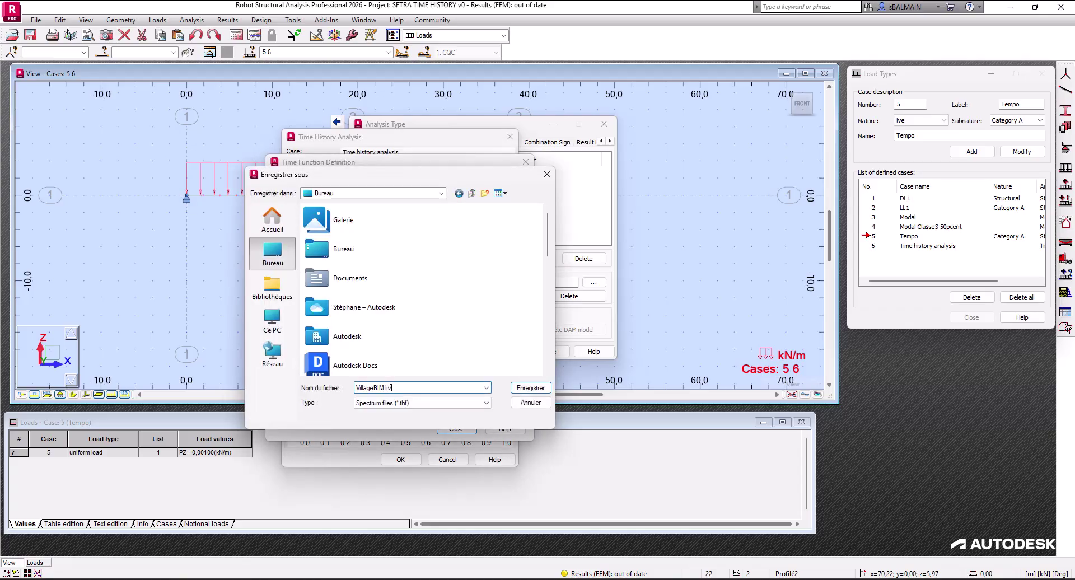
pyautogui.write('e')
pyautogui.press('Return')
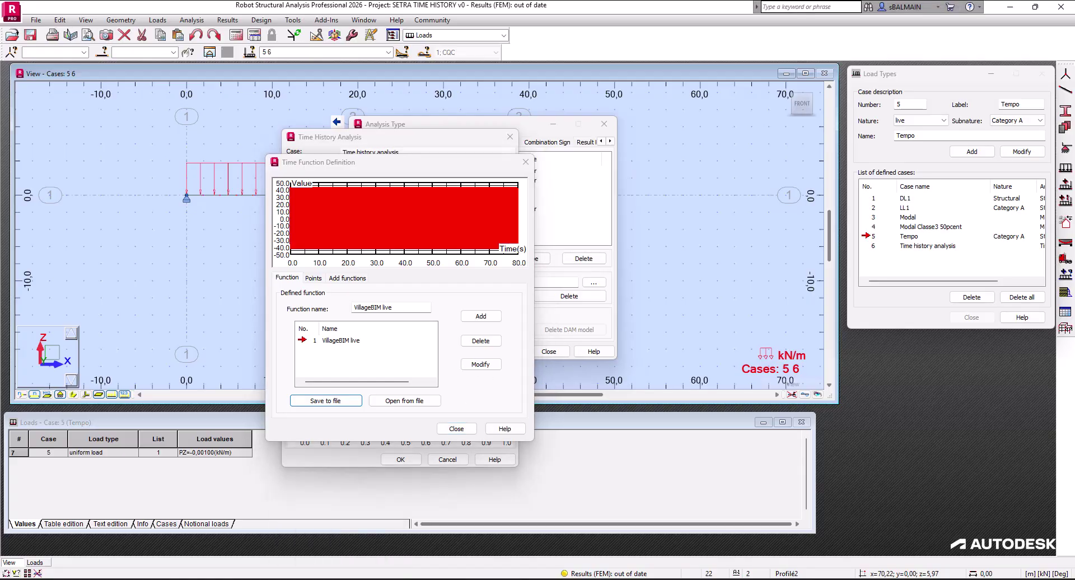
# Switch to Excel and import the saved VillageBIM live file as space-delimited text, treating consecutive delimiters as one
pyautogui.hotkey('alt', 'Tab')
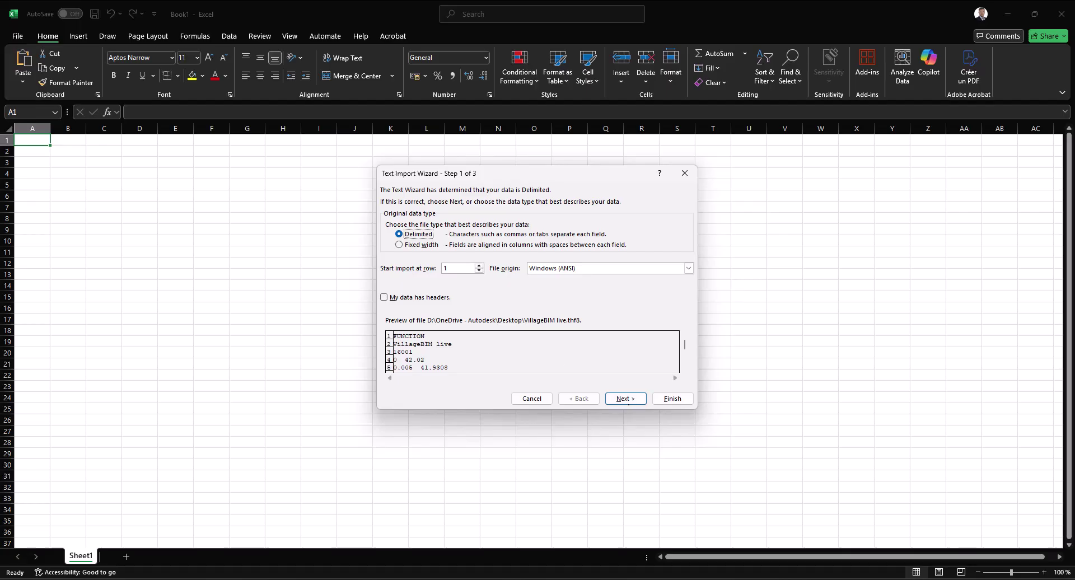
pyautogui.click(625, 398)
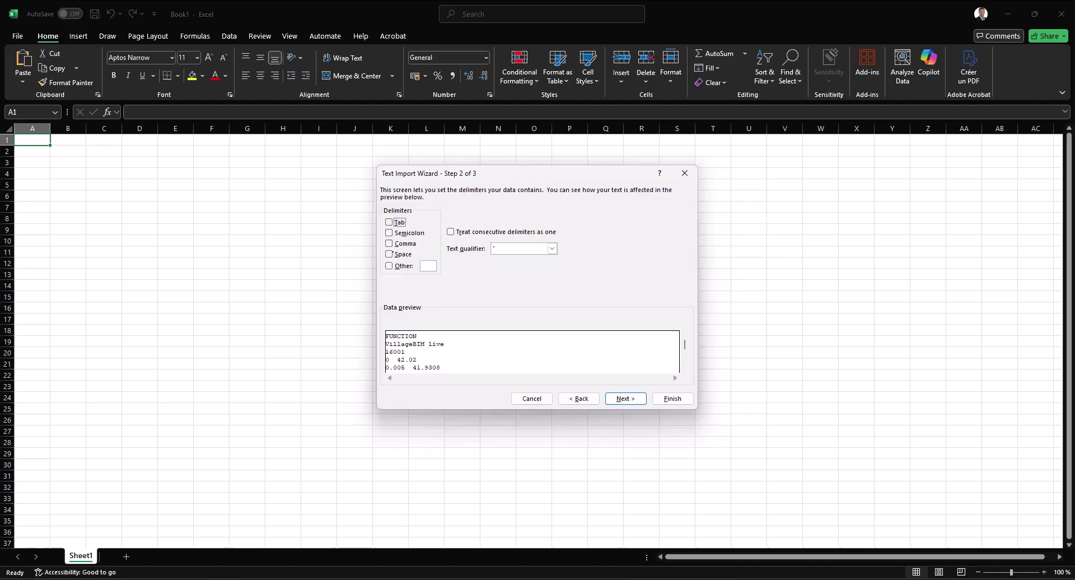
pyautogui.click(389, 254)
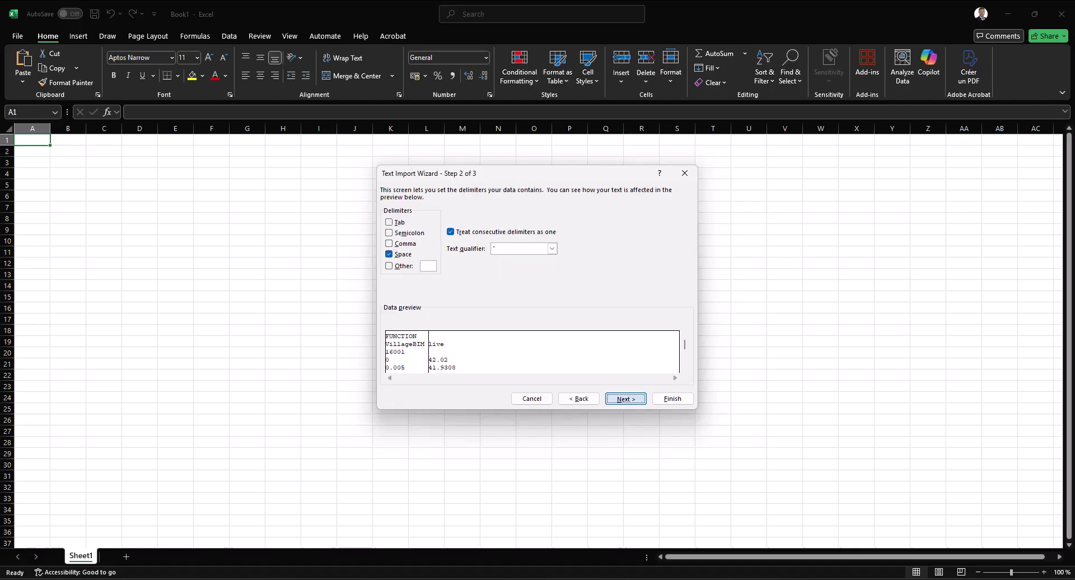
pyautogui.click(625, 399)
pyautogui.click(672, 399)
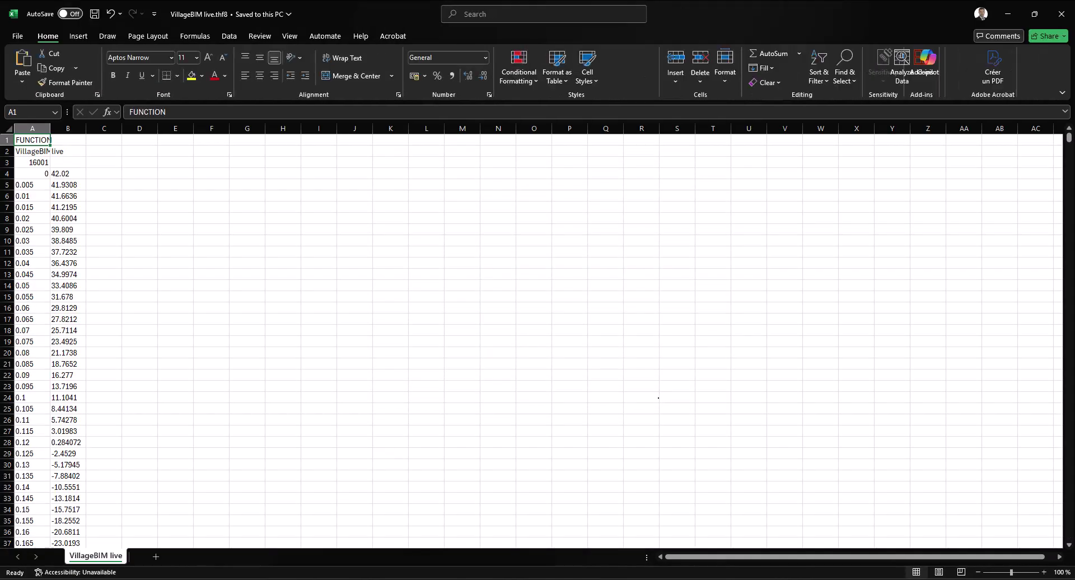
pyautogui.click(175, 185)
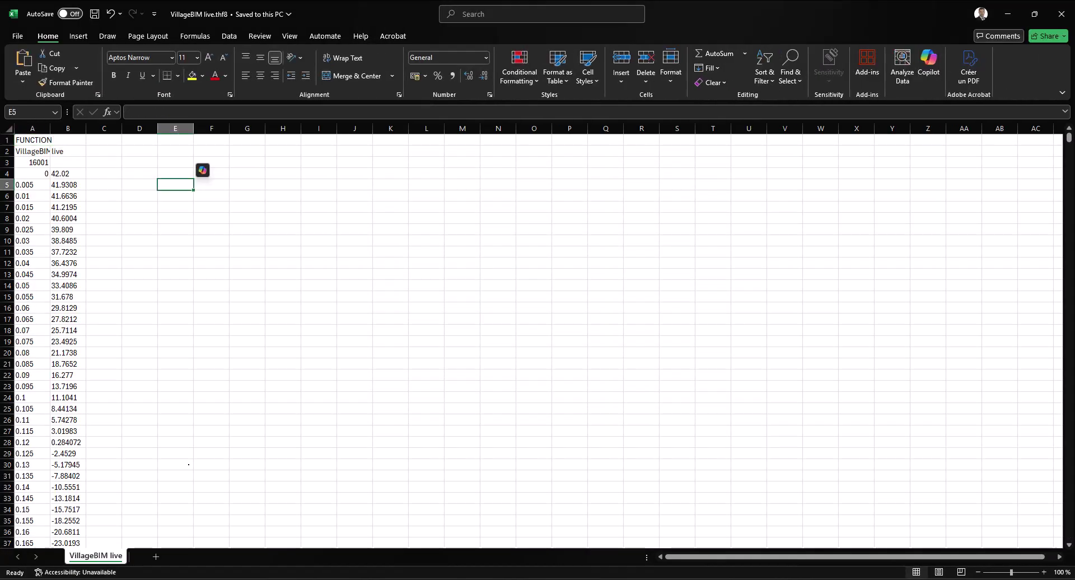
# Copy the expression 42.02*cos(2*3.141592654*2.074367017*t) from the web article and return to the Excel sheet
pyautogui.moveTo(309, 579)
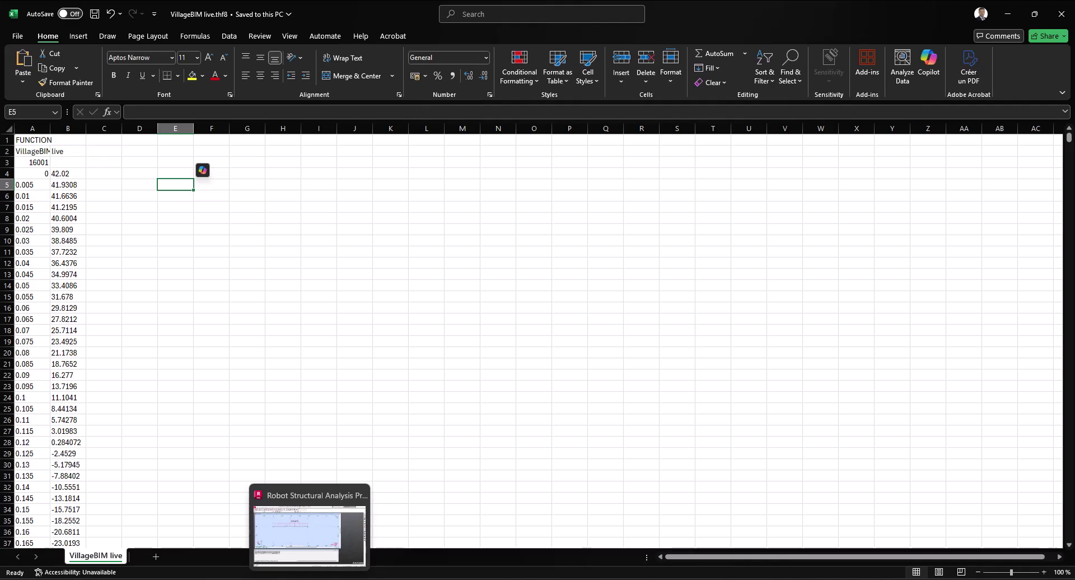
pyautogui.click(290, 526)
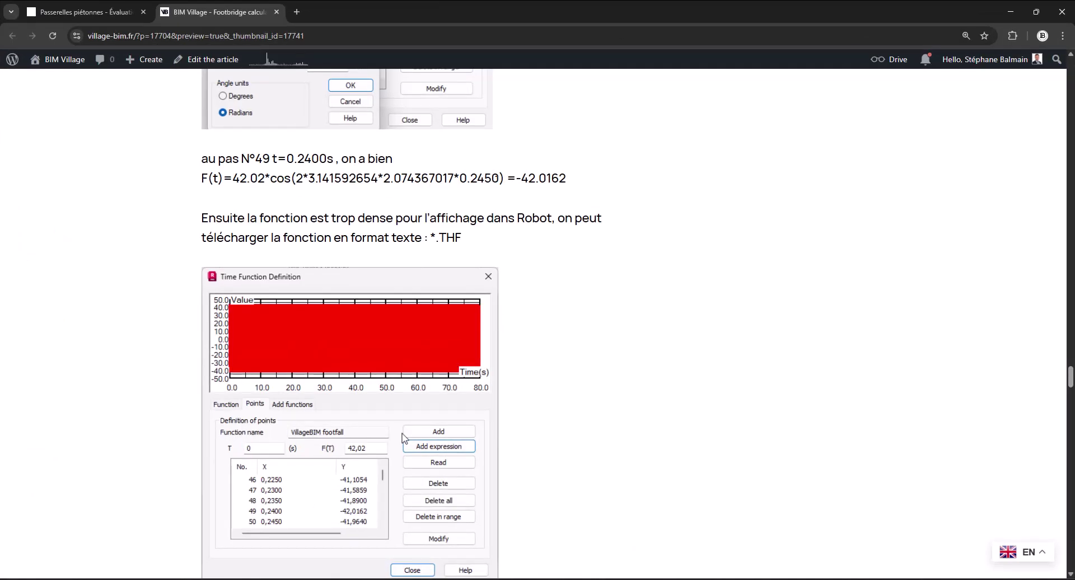
pyautogui.scroll(15, 405, 438)
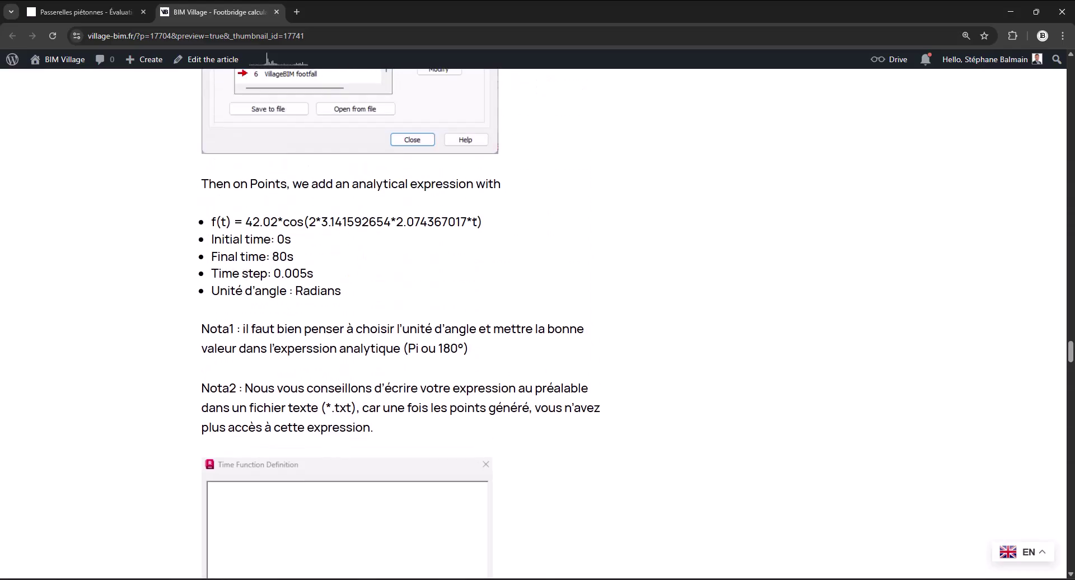
pyautogui.moveTo(245, 312); pyautogui.dragTo(495, 313)
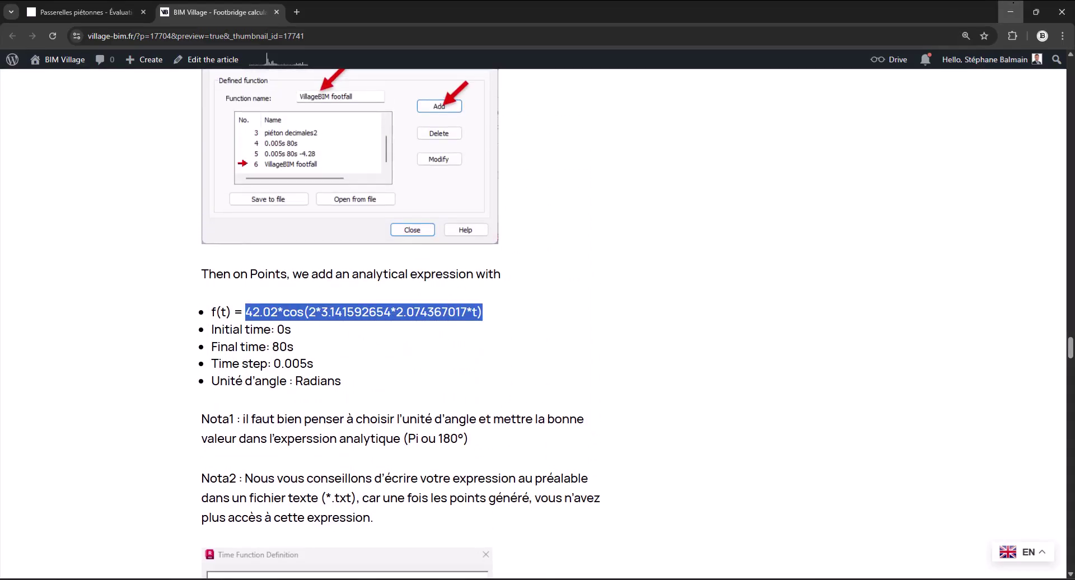
pyautogui.click(1010, 11)
# Enter =42.02*cos(2*3.141592654*2.074367017*t) in cell C4 beside the first imported value
pyautogui.click(96, 175)
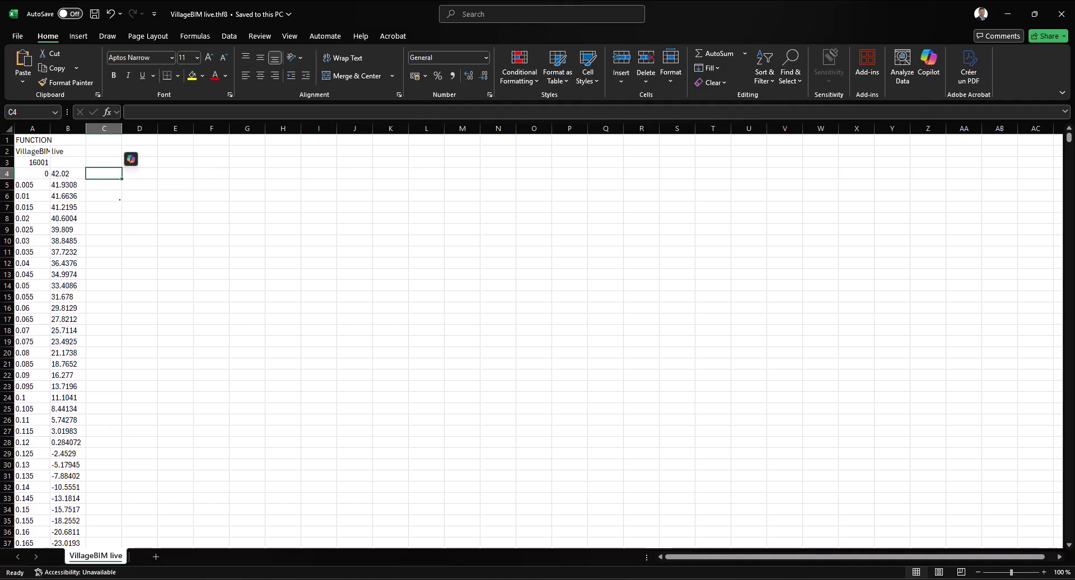
pyautogui.click(129, 112)
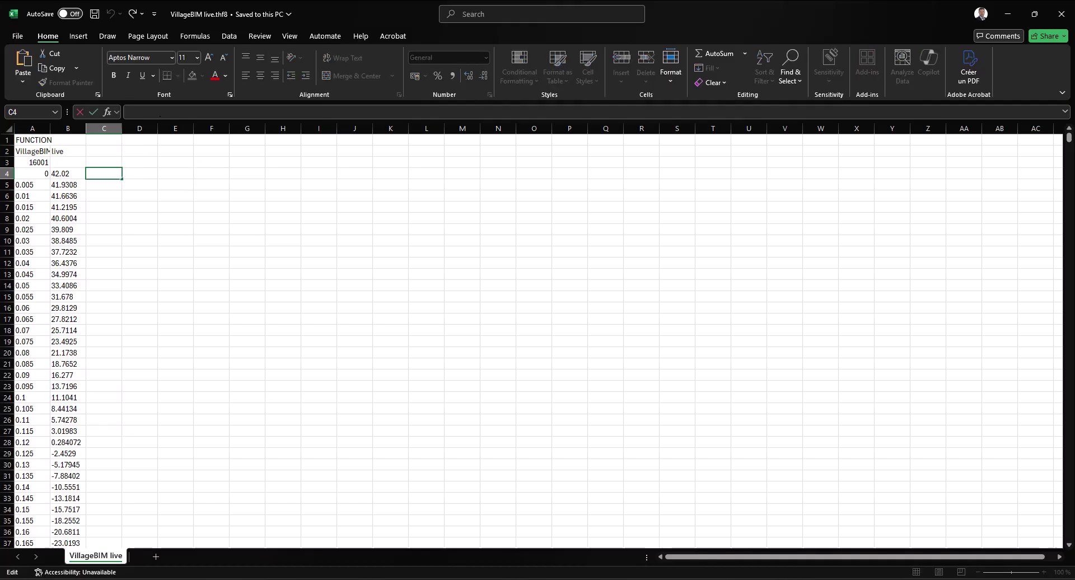
pyautogui.write('=42.02*cos(2*3.141592654*2.074367017*t)')
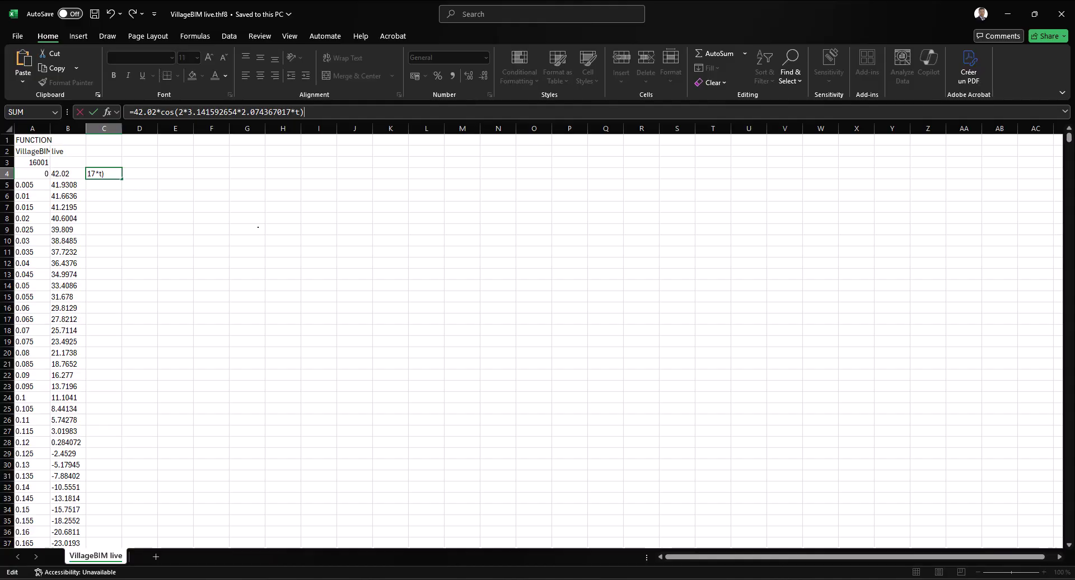
pyautogui.press('Return')
pyautogui.press('Return')
# Replace all decimal points in the imported data with commas
pyautogui.hotkey('ctrl', 'f')
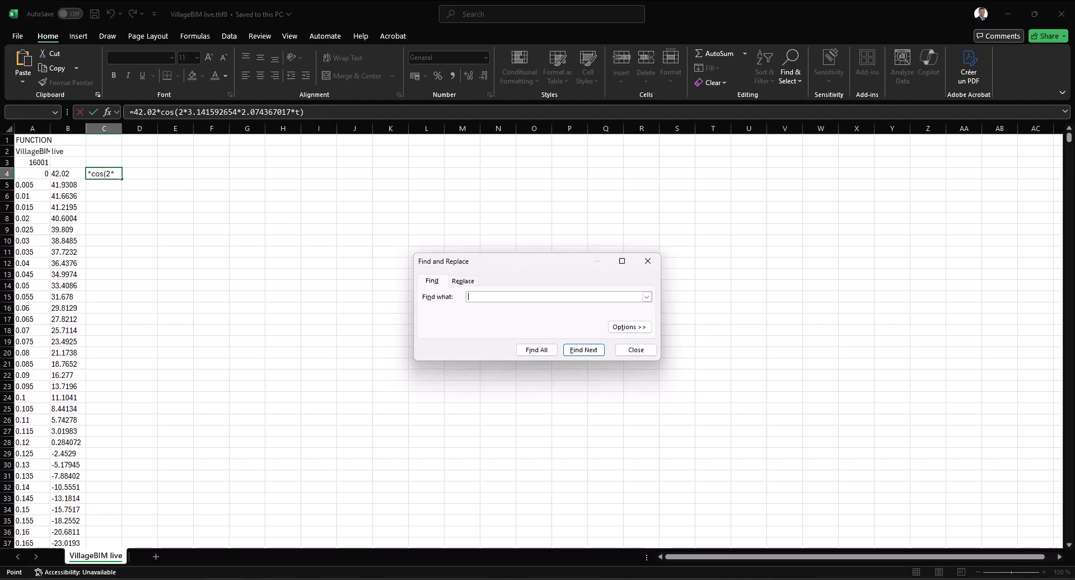
pyautogui.hotkey('ctrl', 'h')
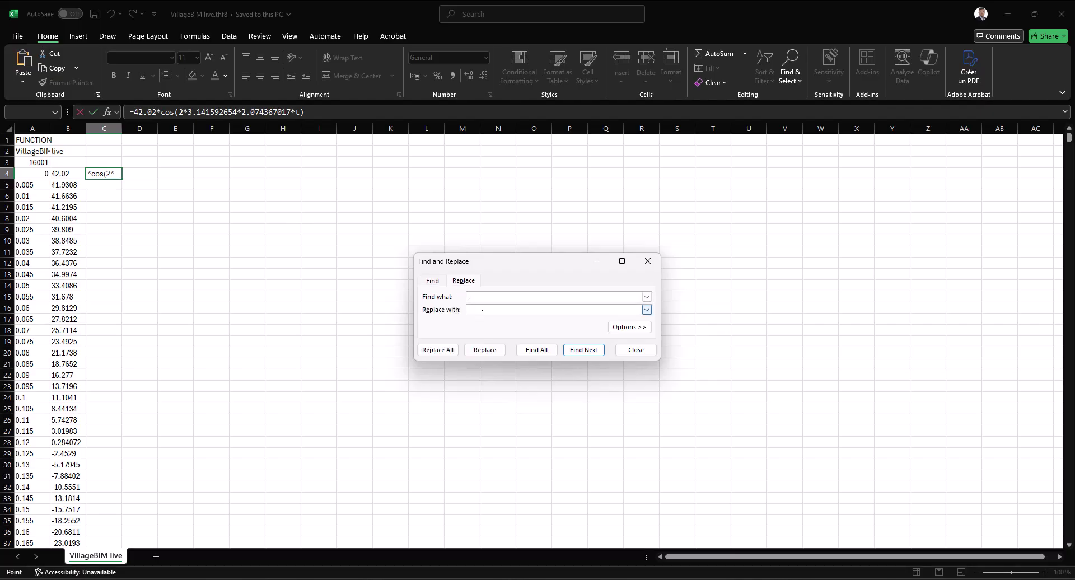
pyautogui.hotkey('alt', 'a')
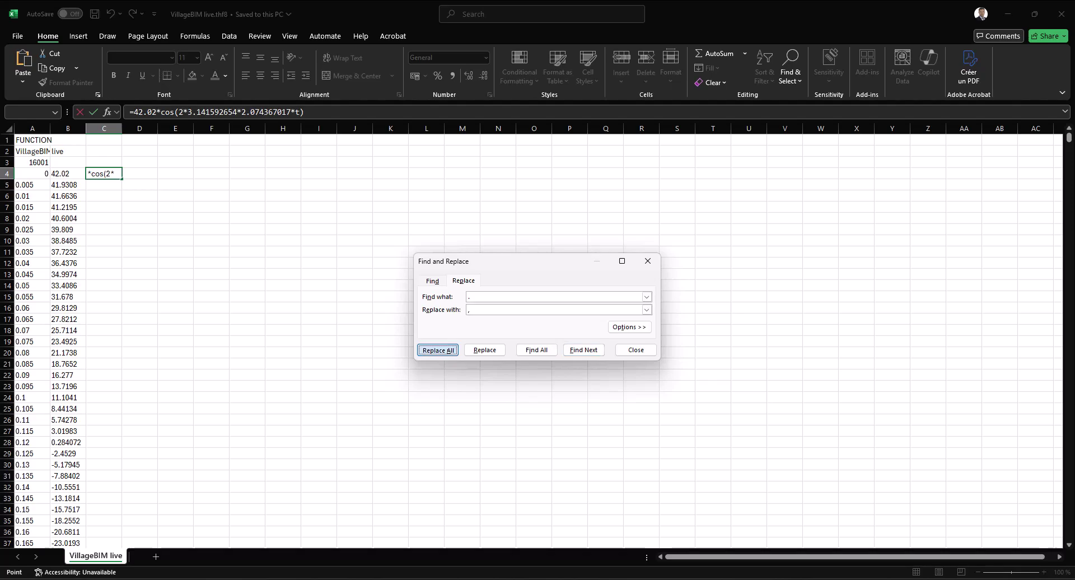
pyautogui.press('Return')
pyautogui.press('Escape')
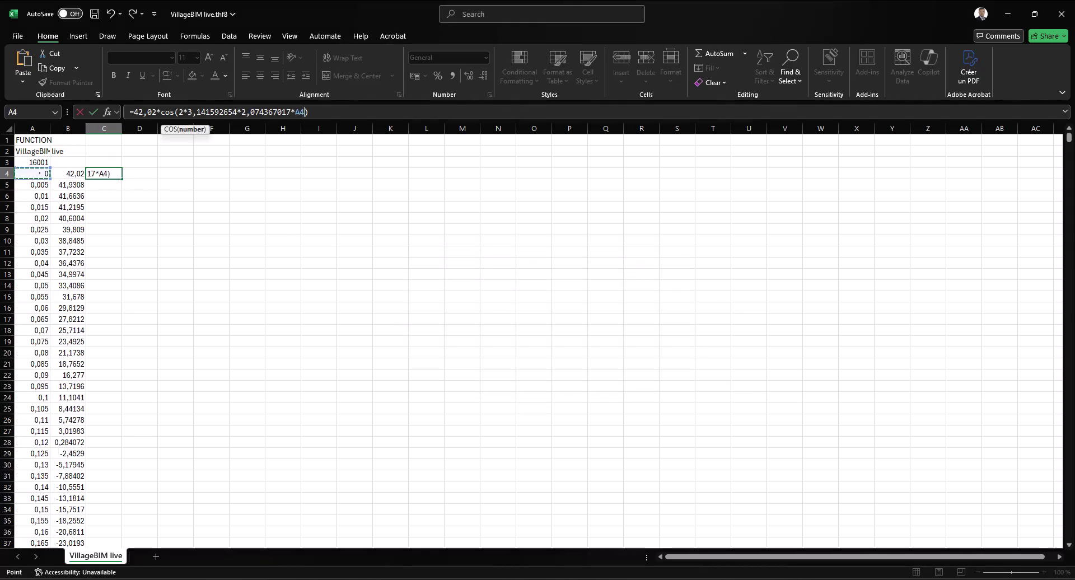
# Complete C4 as =42,02*COS(2*3,141592654*2,074367017*A4) and fill the formula down to C18
pyautogui.press('Return')
pyautogui.click(104, 173)
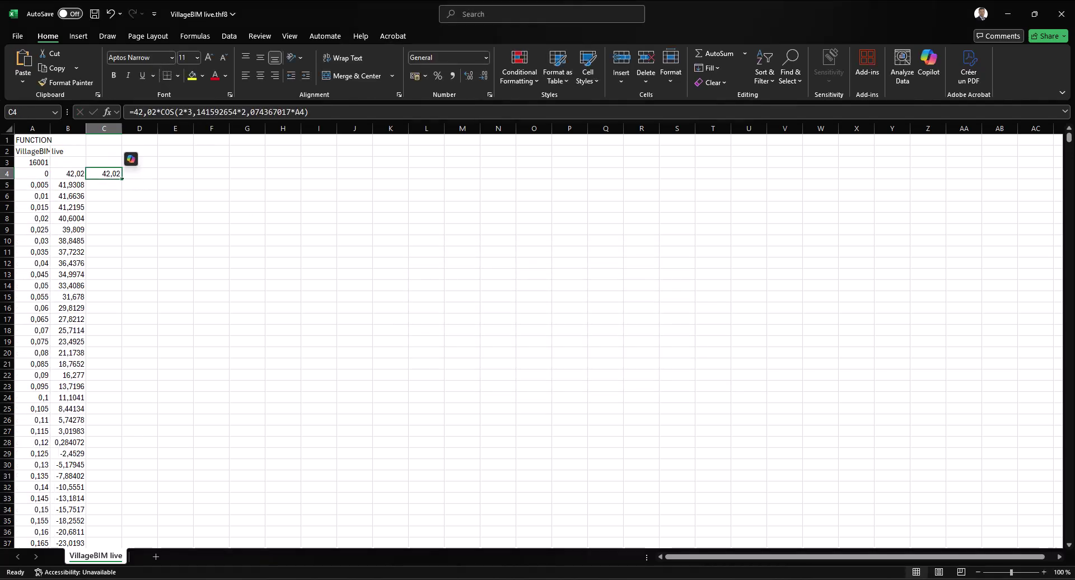
pyautogui.moveTo(121, 178); pyautogui.dragTo(121, 332)
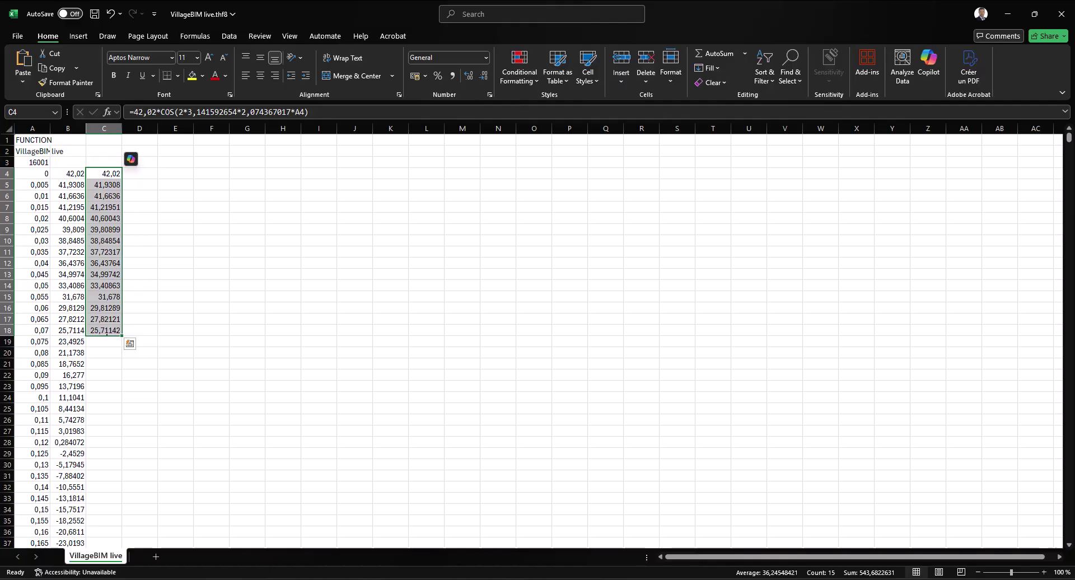
# Enter the difference formula =B4-C4 in cell D4 and fill it down to row 18
pyautogui.press('Right')
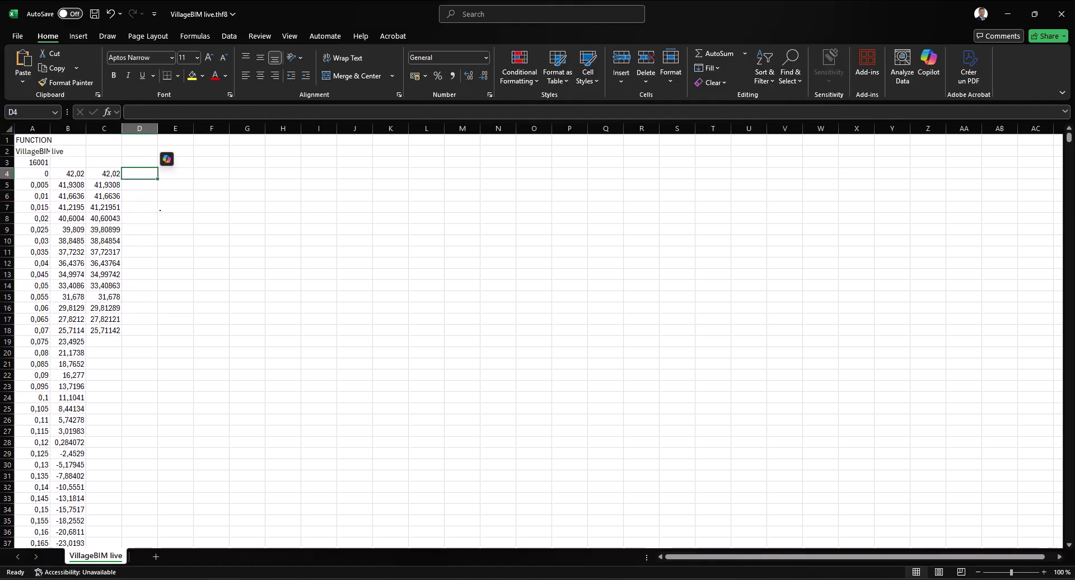
pyautogui.write('=')
pyautogui.click(68, 173)
pyautogui.write('-')
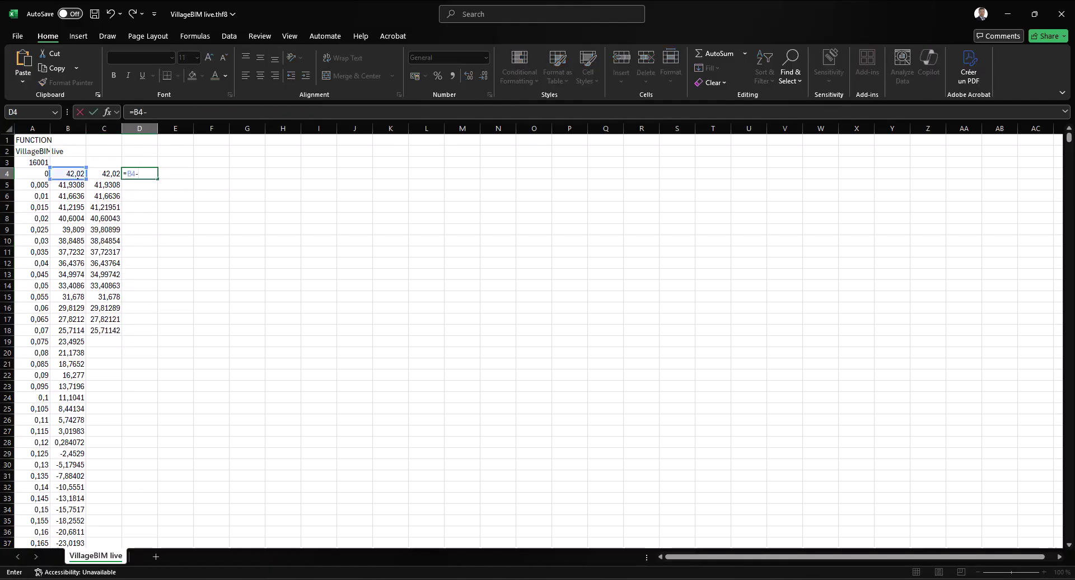
pyautogui.press('Left')
pyautogui.press('Return')
pyautogui.press('Up')
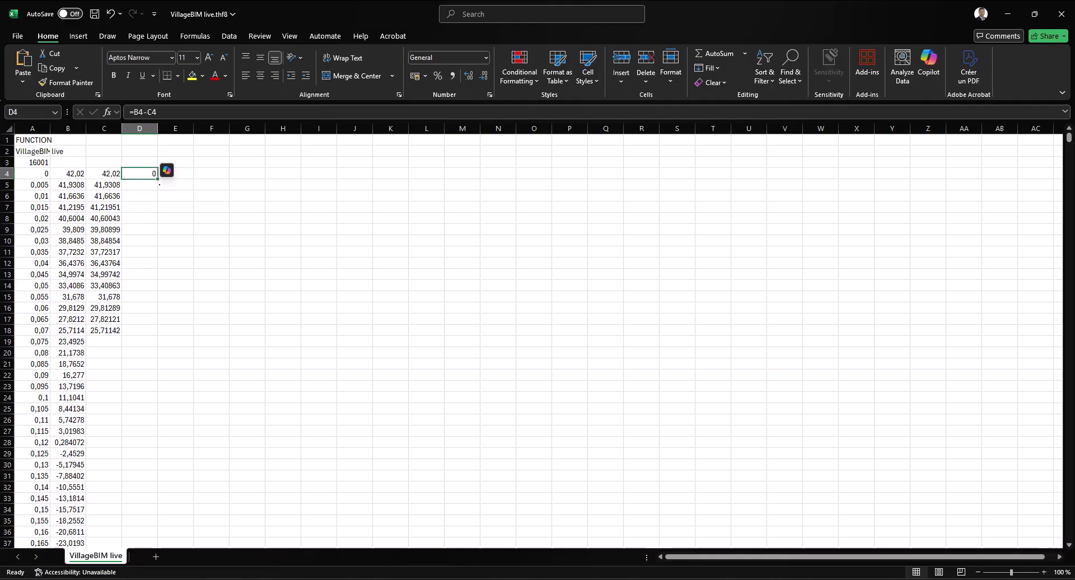
pyautogui.moveTo(159, 179); pyautogui.dragTo(158, 333)
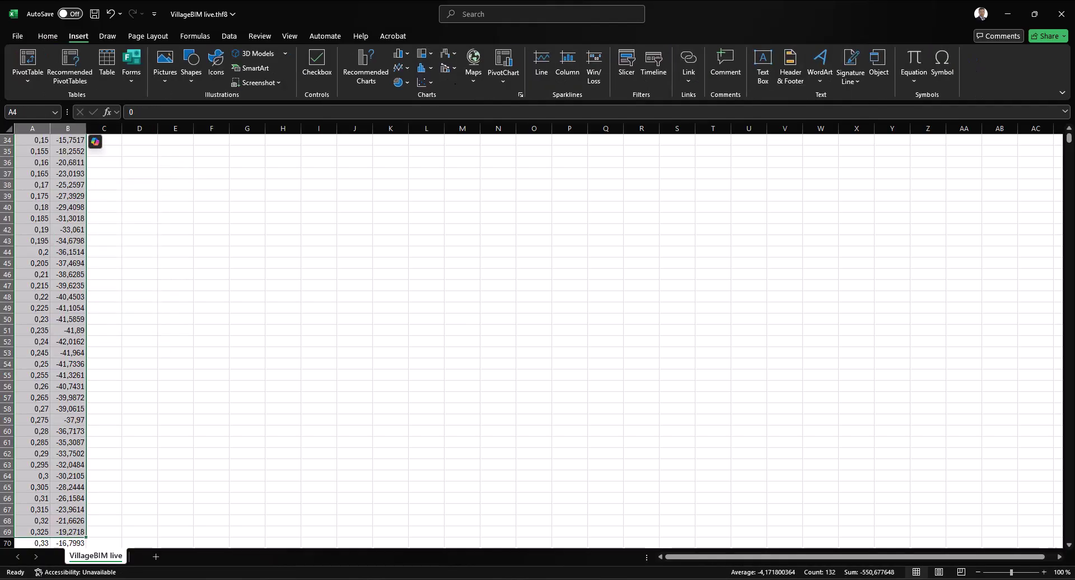
# Insert a markers-only scatter chart of A4:B69 and extend both its time and value ranges to row 104
pyautogui.click(425, 82)
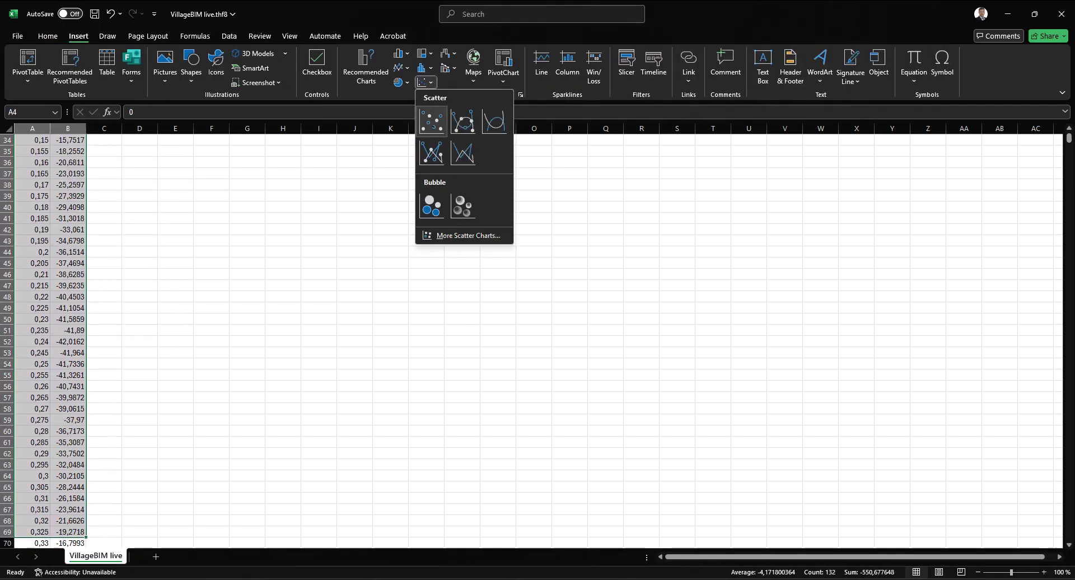
pyautogui.click(432, 121)
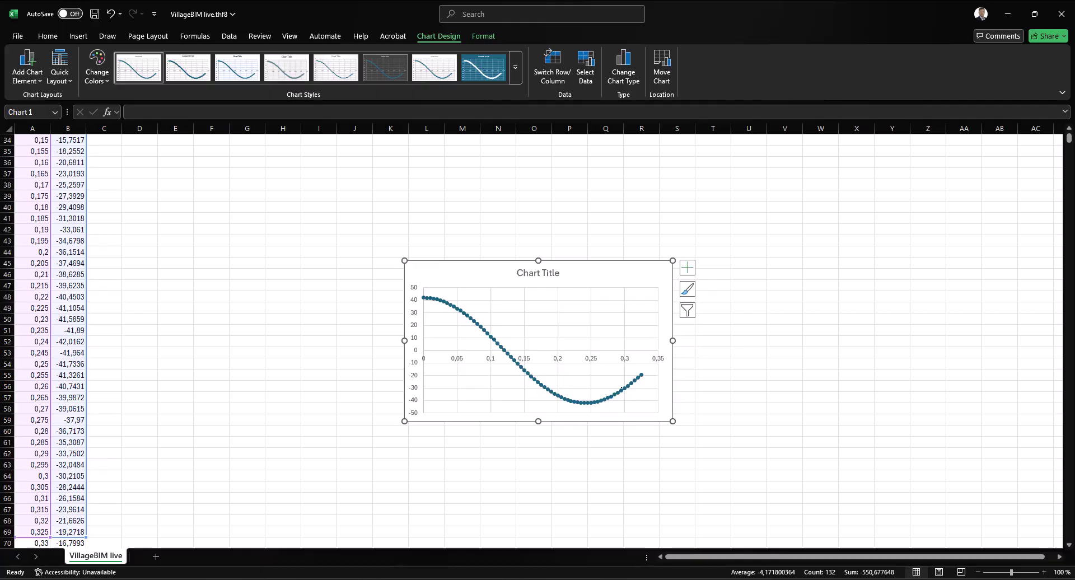
pyautogui.click(601, 400)
pyautogui.scroll(-7, 601, 400)
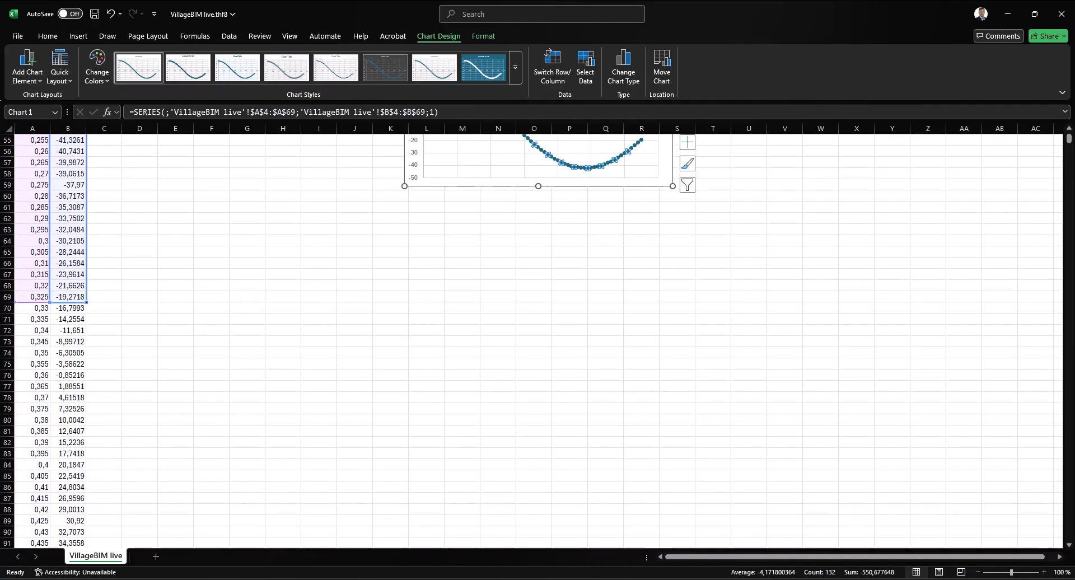
pyautogui.moveTo(86, 302); pyautogui.dragTo(50, 514)
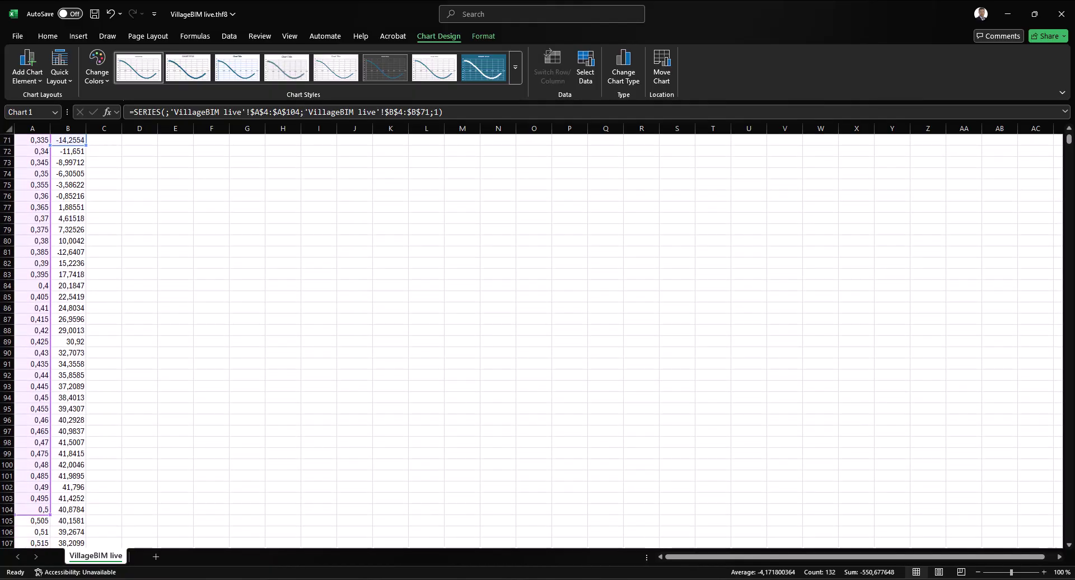
pyautogui.moveTo(87, 146); pyautogui.dragTo(56, 510)
# Move the scatter chart close to the data columns and enlarge it
pyautogui.scroll(11, 552, 376)
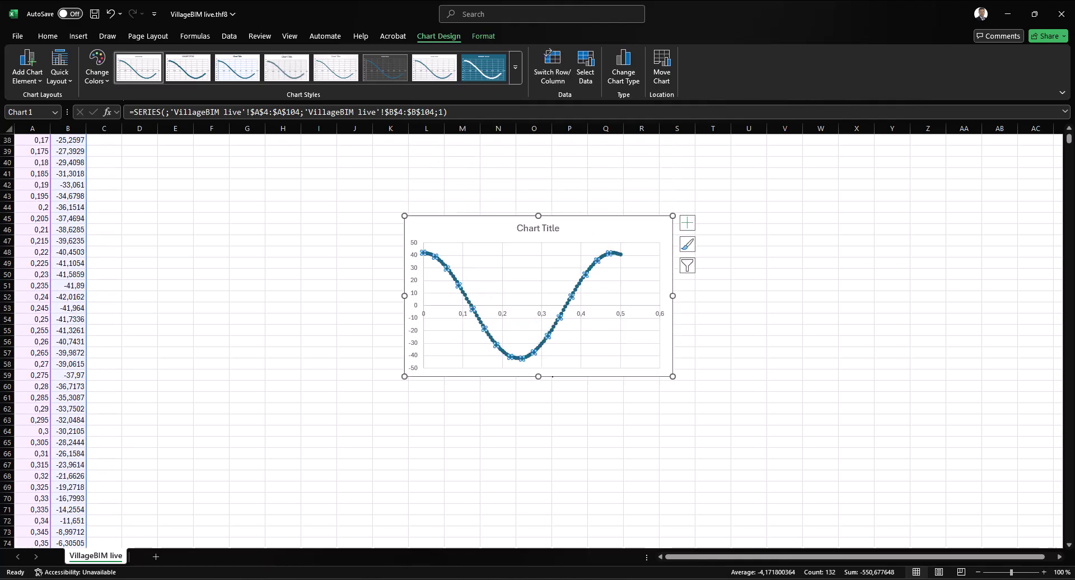
pyautogui.moveTo(642, 334); pyautogui.dragTo(380, 256)
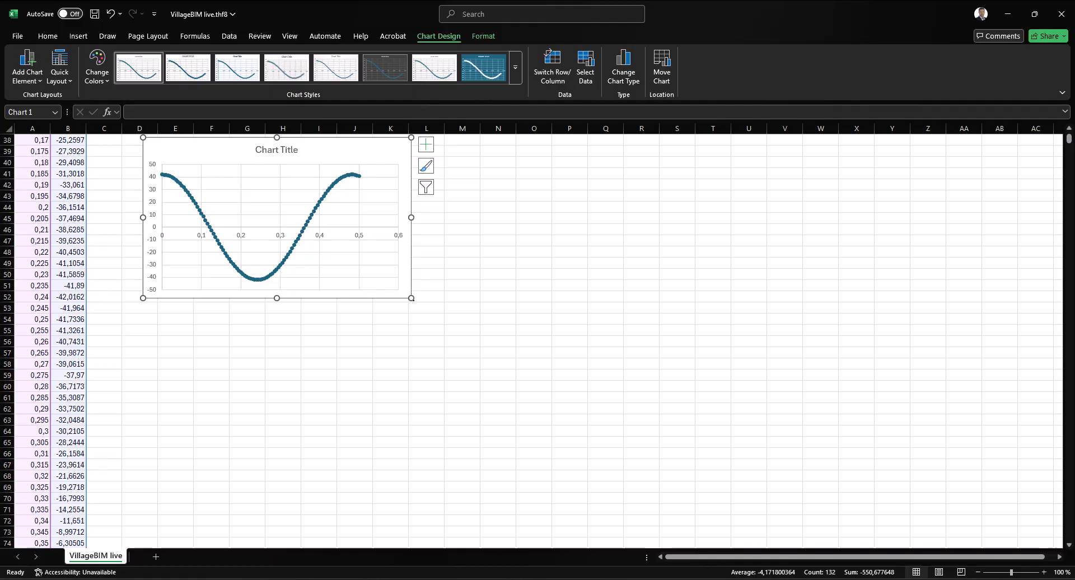
pyautogui.moveTo(412, 298); pyautogui.dragTo(647, 430)
pyautogui.click(739, 237)
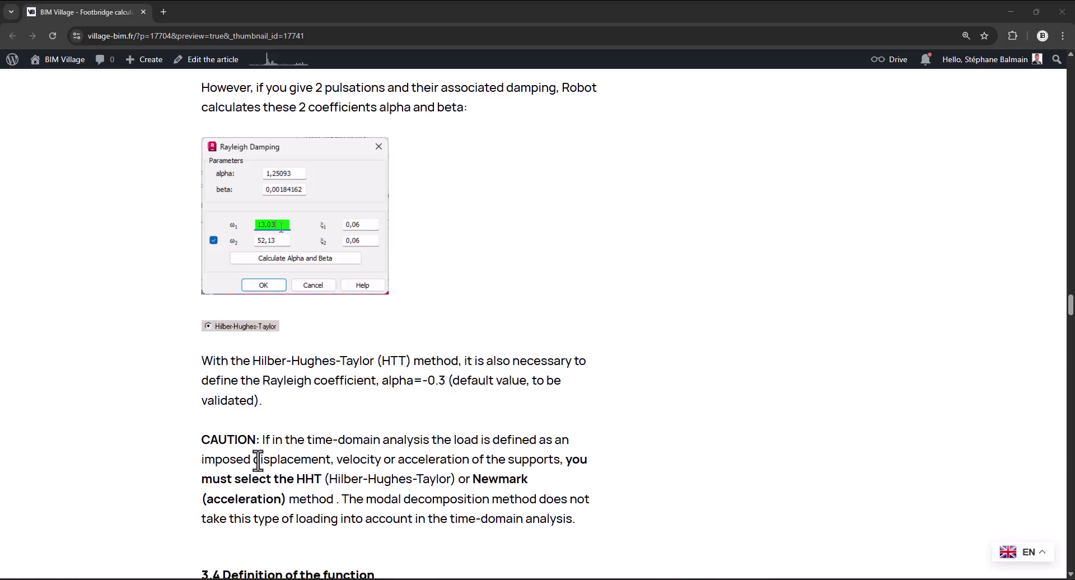
# Switch to the web article and examine its caution on which analysis methods to select for imposed support displacement, velocity or acceleration
pyautogui.moveTo(260, 460); pyautogui.dragTo(468, 463)
pyautogui.click(331, 489)
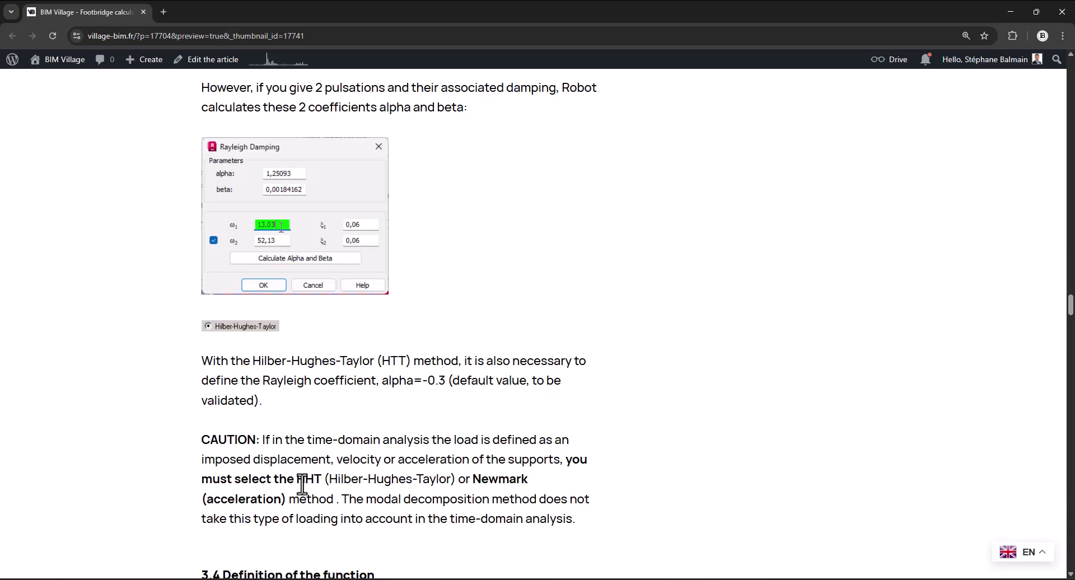
pyautogui.moveTo(300, 479); pyautogui.dragTo(320, 480)
pyautogui.moveTo(480, 479); pyautogui.dragTo(290, 500)
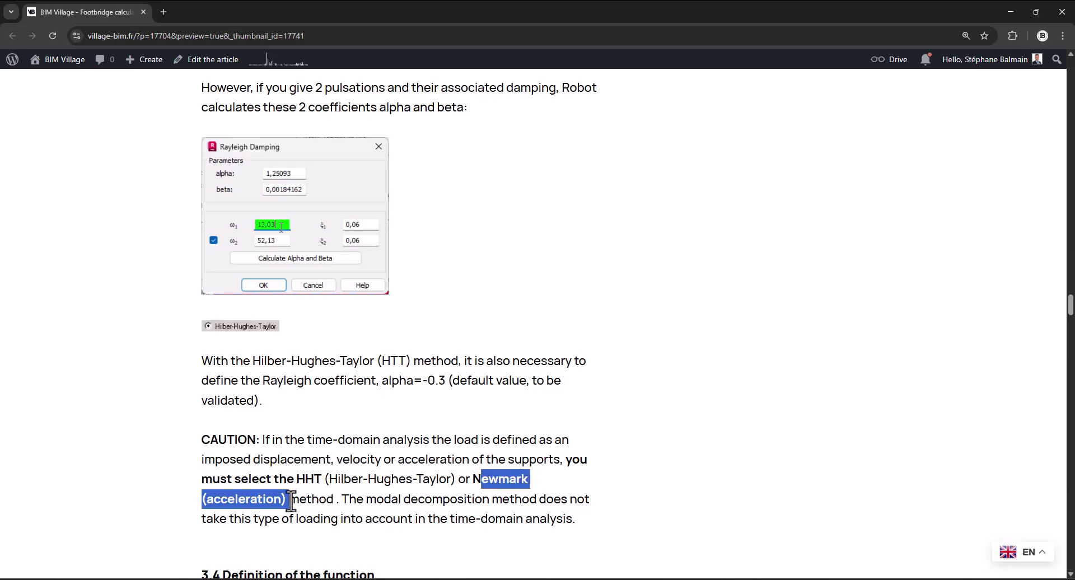
pyautogui.moveTo(368, 499); pyautogui.dragTo(485, 502)
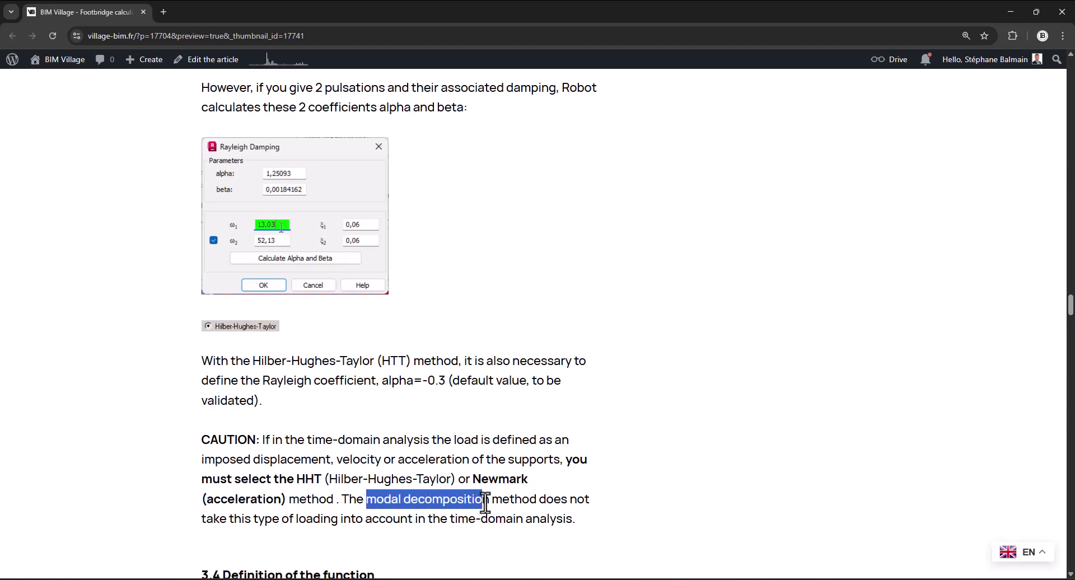
pyautogui.click(513, 451)
# Examine the article's damping notes for modal decomposition and the Rayleigh coefficients of the Newmark and Hilber-Hughes-Taylor methods
pyautogui.scroll(2, 491, 458)
pyautogui.scroll(6, 491, 457)
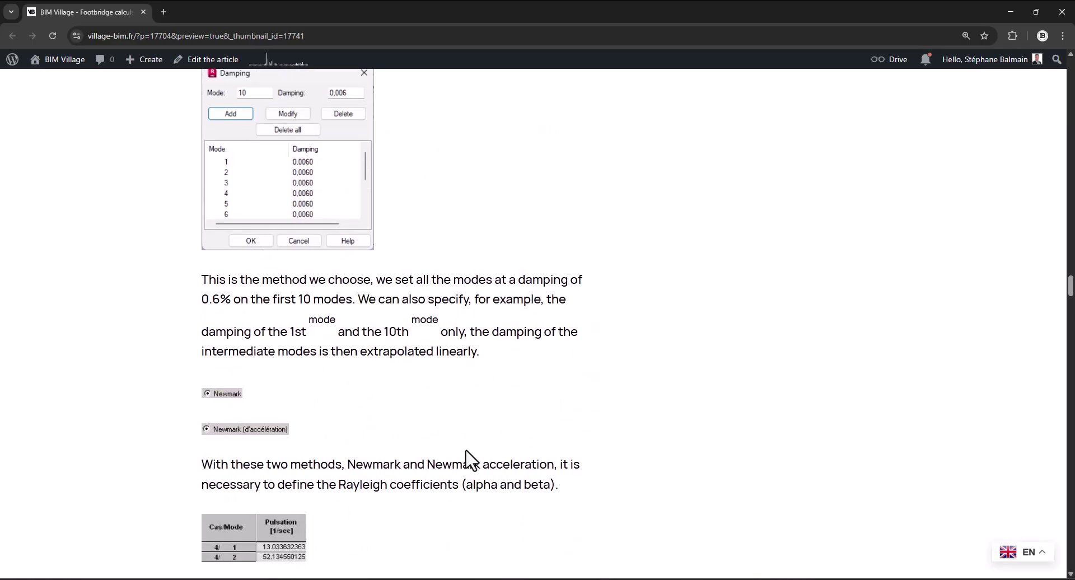
pyautogui.scroll(-5, 468, 465)
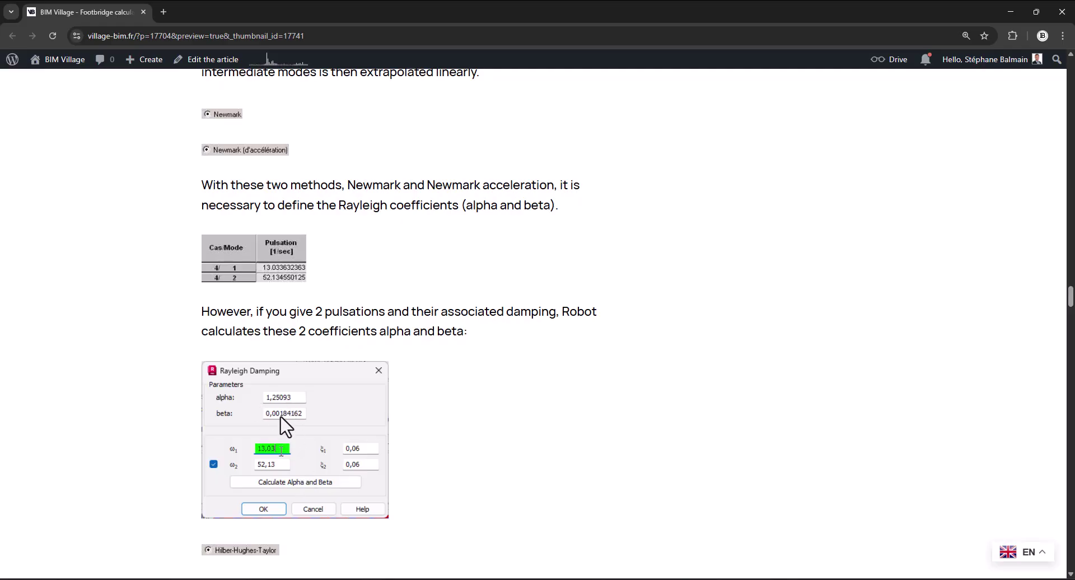
pyautogui.scroll(-4, 458, 400)
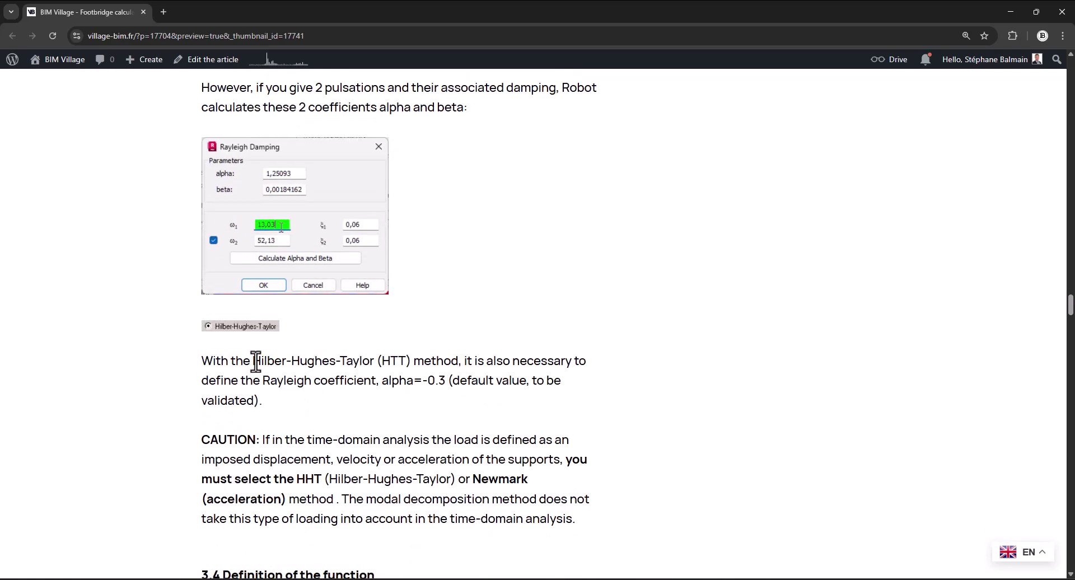
pyautogui.moveTo(252, 360); pyautogui.dragTo(369, 363)
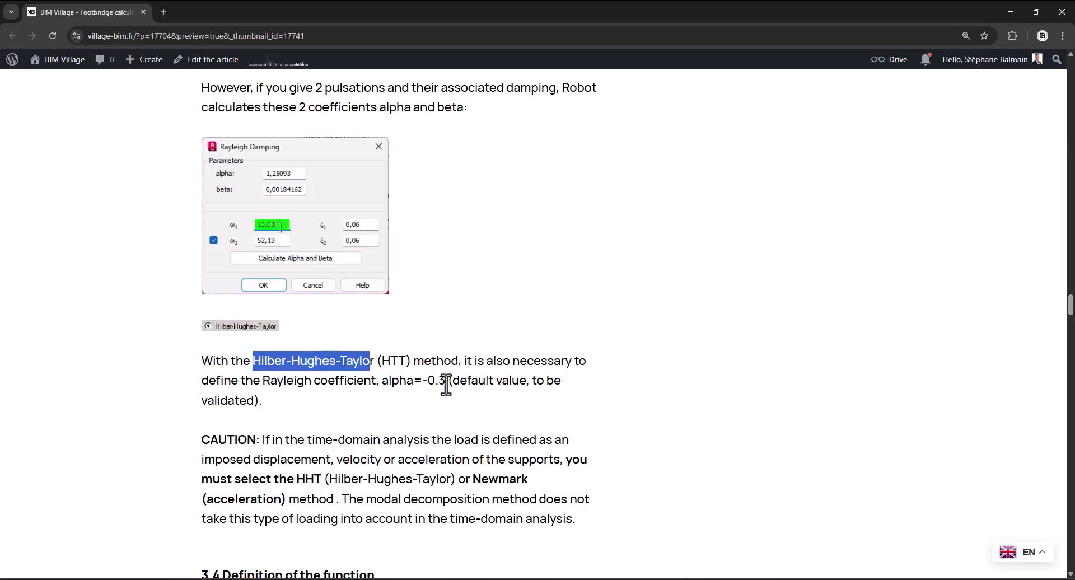
pyautogui.moveTo(468, 380); pyautogui.dragTo(488, 406)
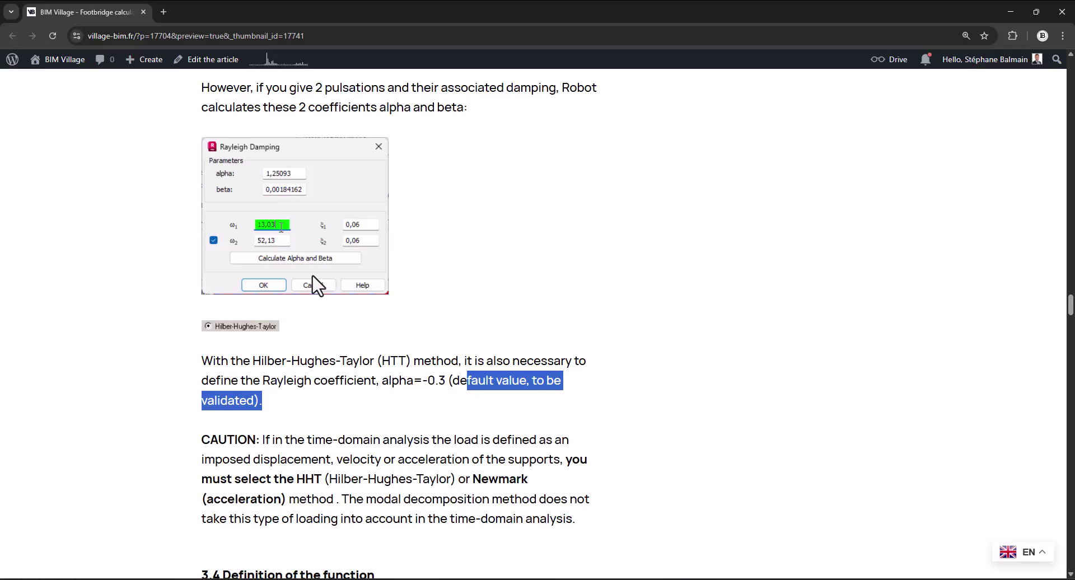
# Review the article's section on defining the time function, saving it to file and opening the THF file in Excel
pyautogui.scroll(-6, 424, 454)
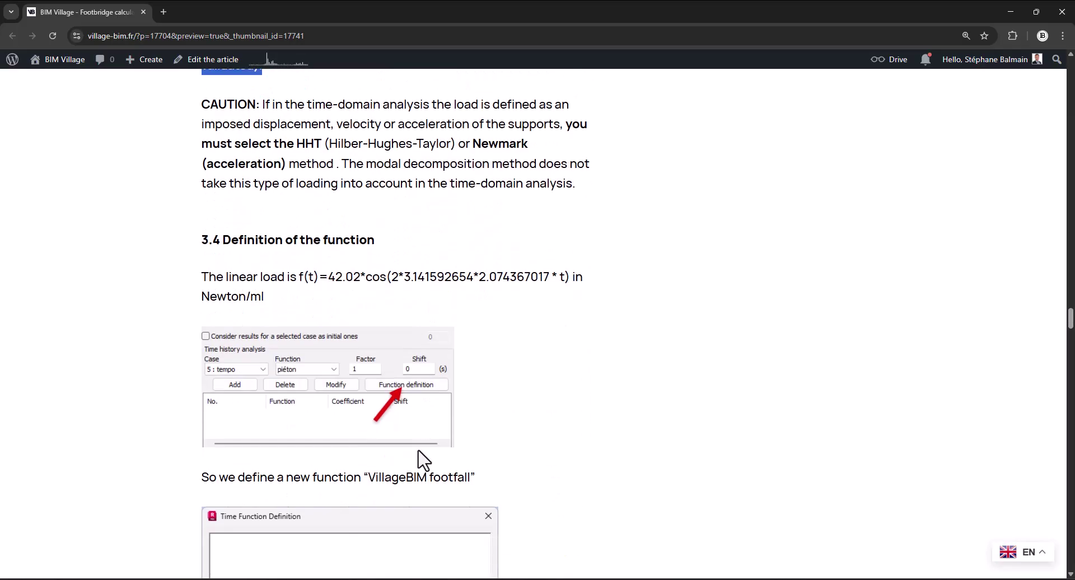
pyautogui.scroll(-12, 480, 453)
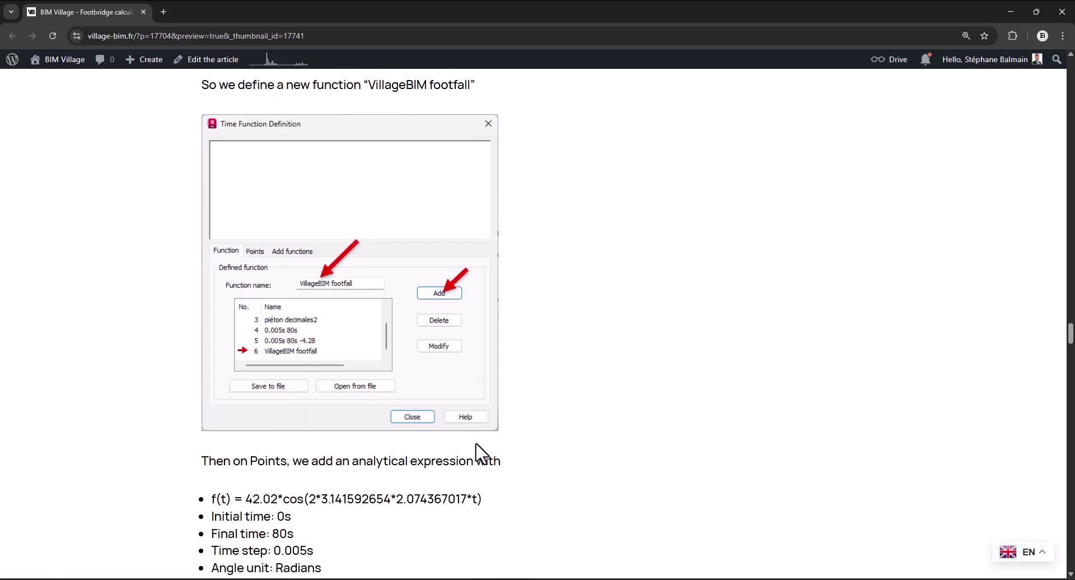
pyautogui.scroll(-20, 480, 454)
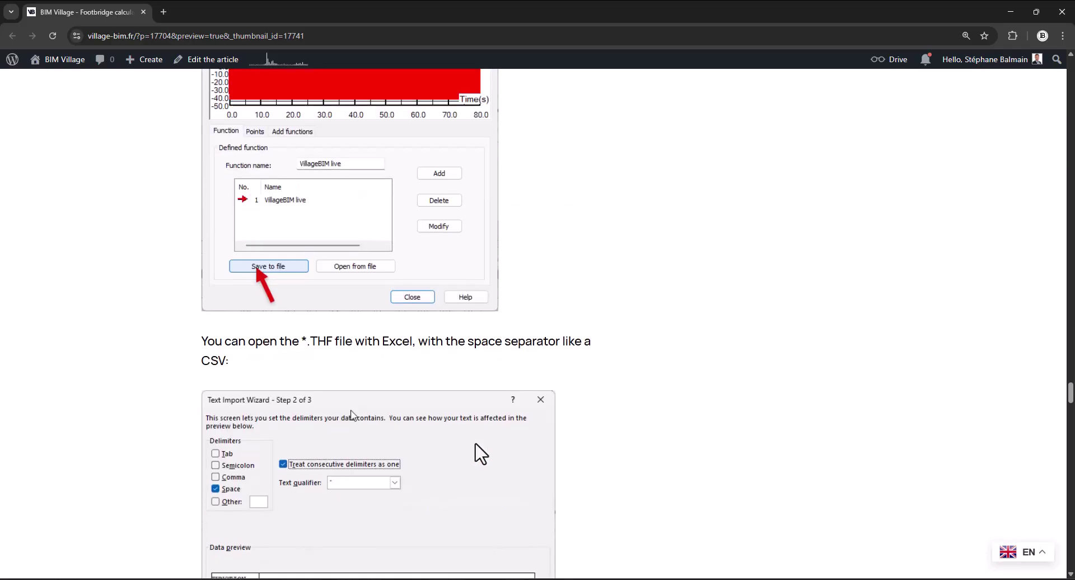
# Examine the article's notes on the time function's Factor and Phase Shift values and its Excel verification chart
pyautogui.scroll(-13, 481, 453)
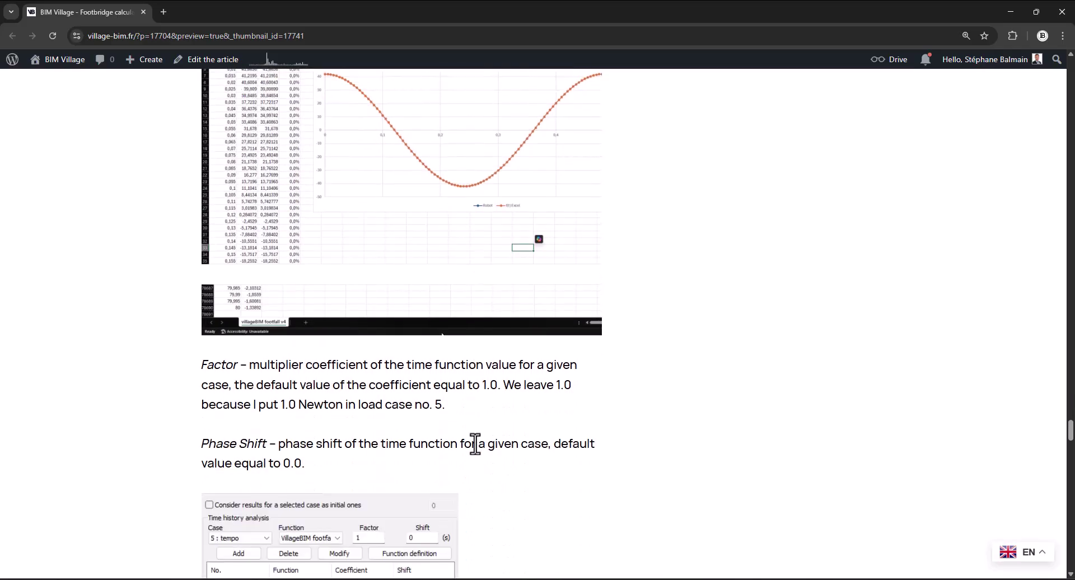
pyautogui.scroll(-3, 474, 448)
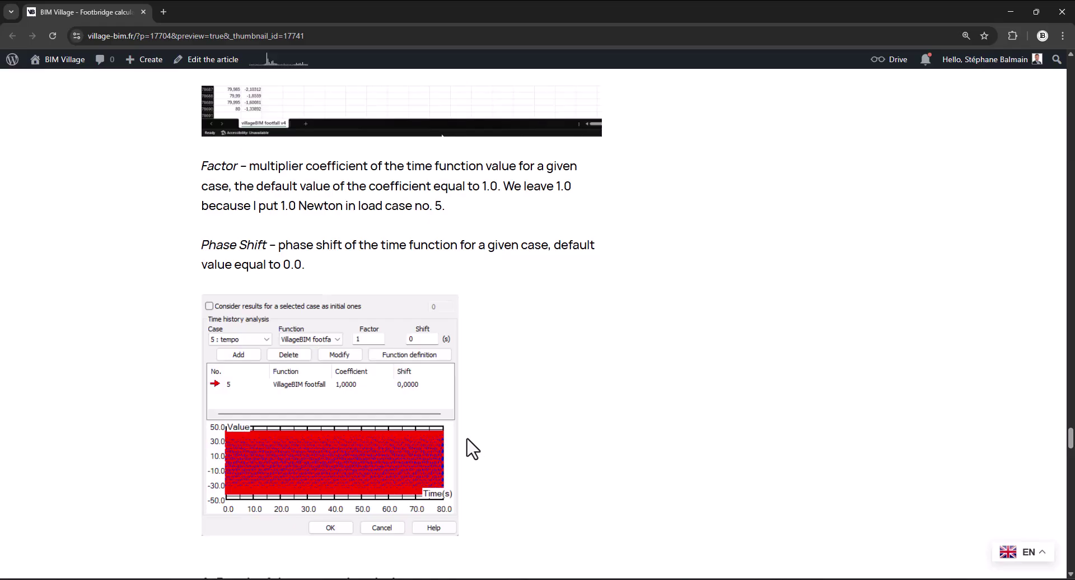
pyautogui.scroll(3, 285, 316)
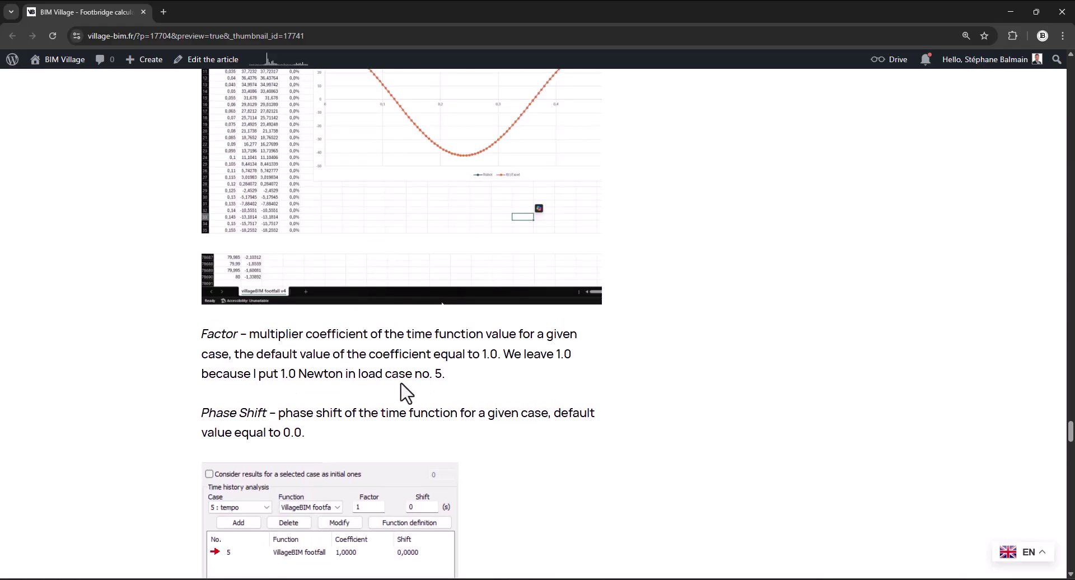
pyautogui.moveTo(258, 374); pyautogui.dragTo(308, 374)
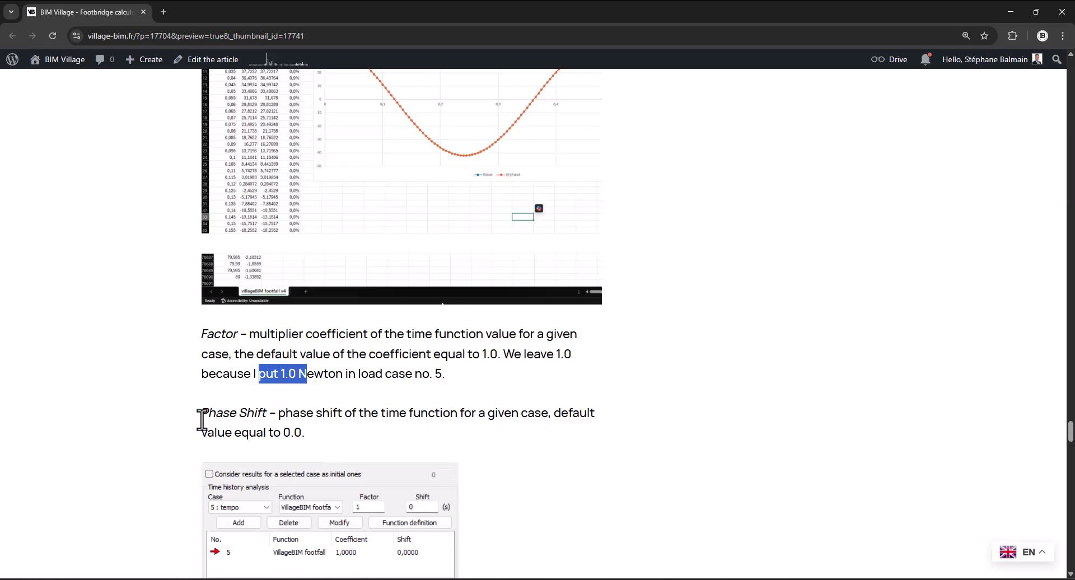
pyautogui.scroll(3, 384, 403)
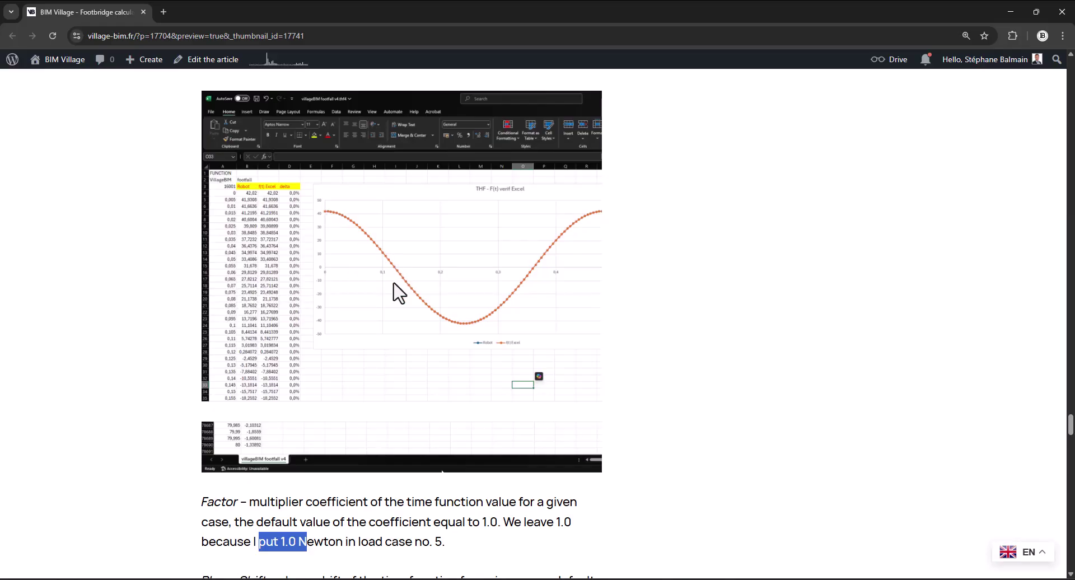
pyautogui.scroll(-4, 358, 346)
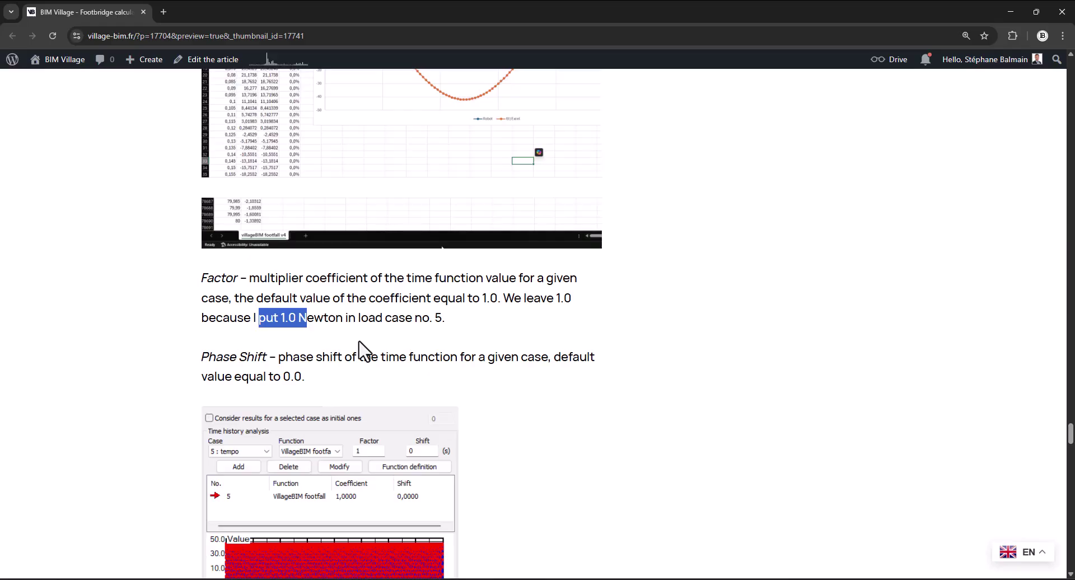
pyautogui.scroll(-1, 359, 345)
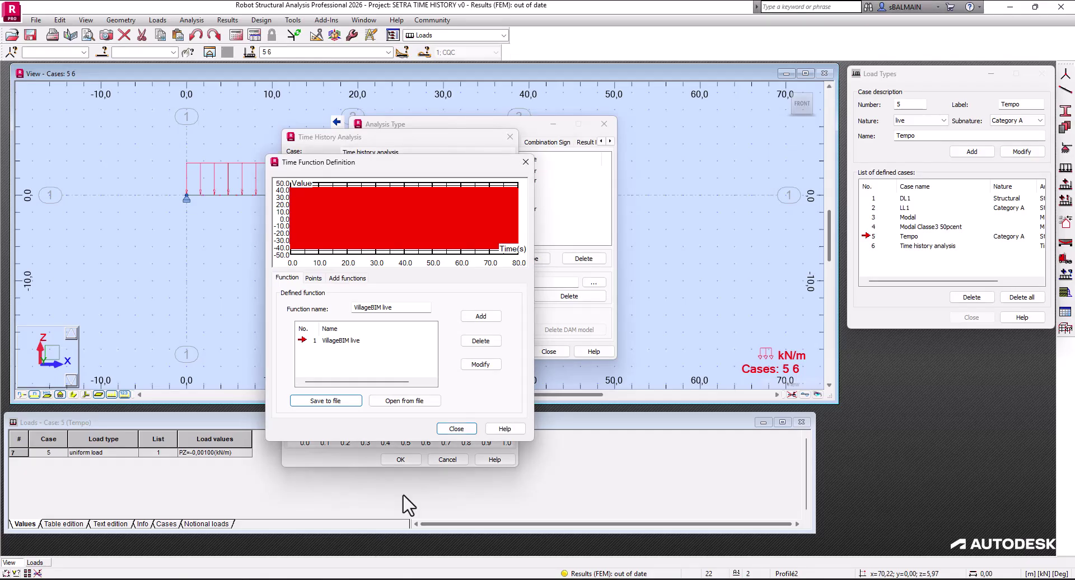
# Add load case 5 Tempo to the time history analysis with the VillageBIM live function, factor 1 and shift 0
pyautogui.click(463, 432)
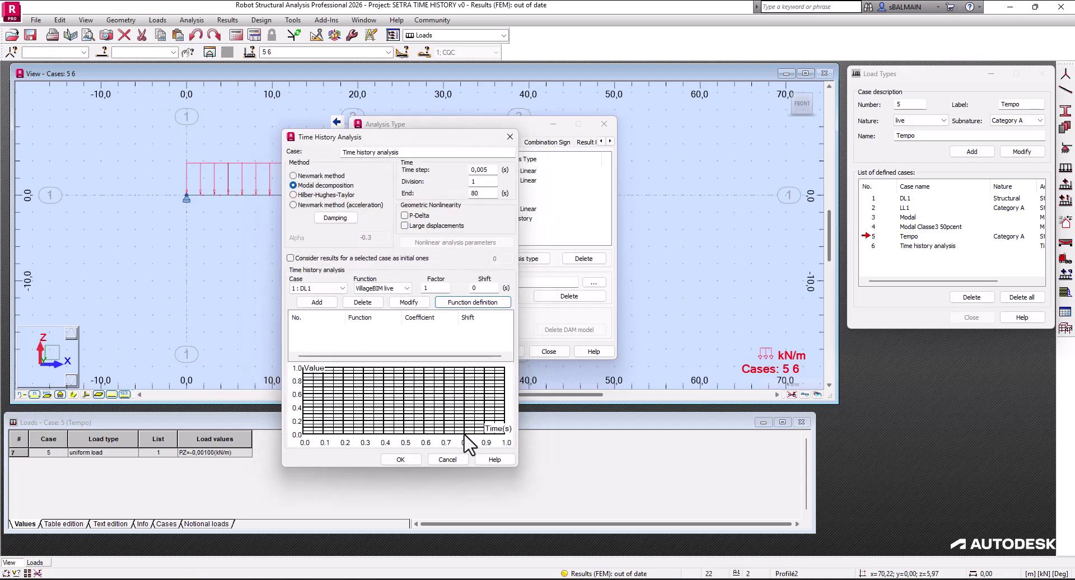
pyautogui.click(341, 288)
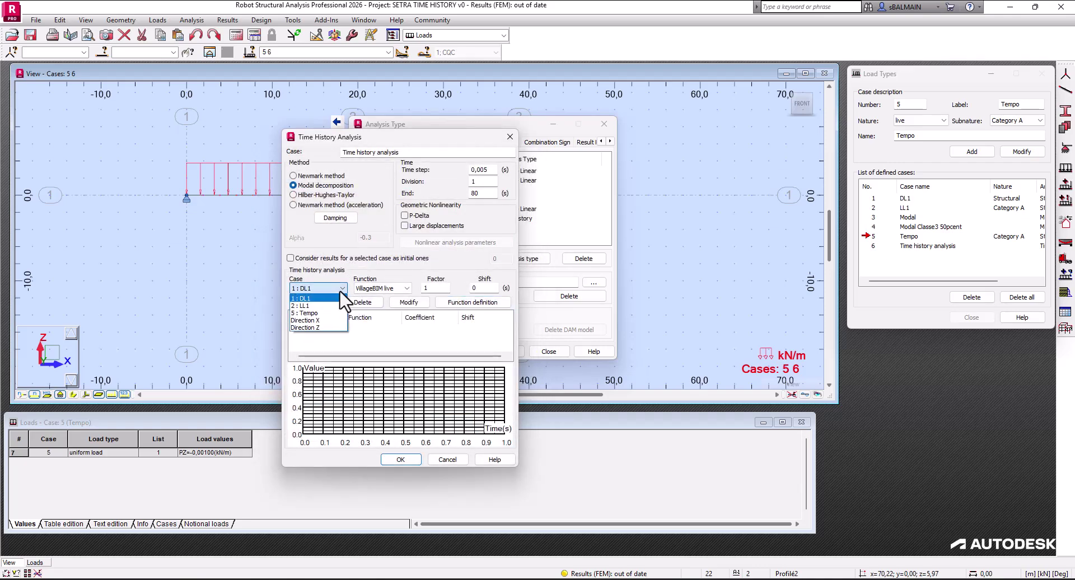
pyautogui.click(305, 313)
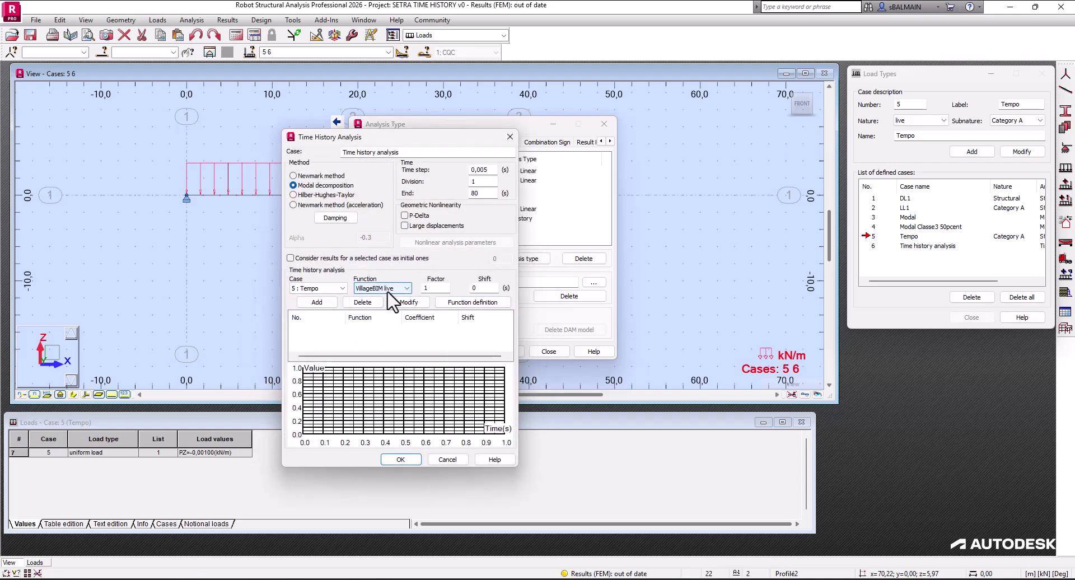
pyautogui.click(315, 302)
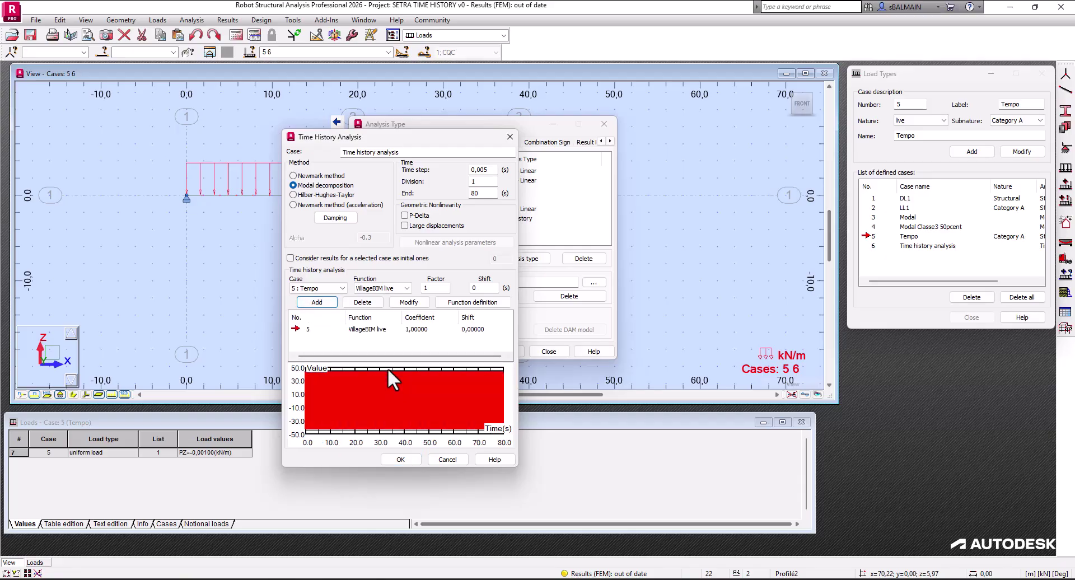
# Check the modal damping values, accept the time history analysis case and run the calculations
pyautogui.click(336, 218)
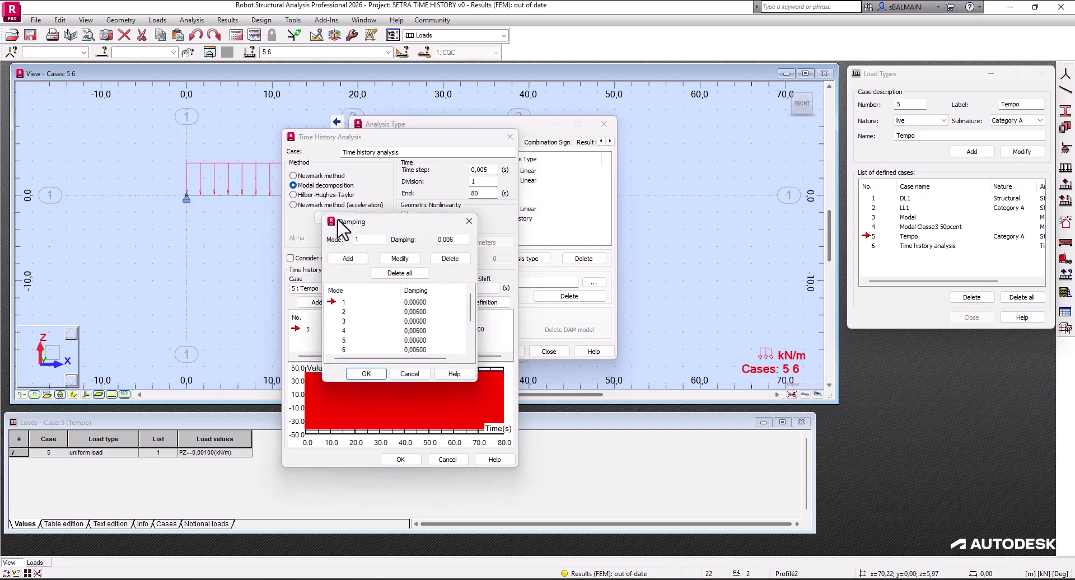
pyautogui.click(469, 221)
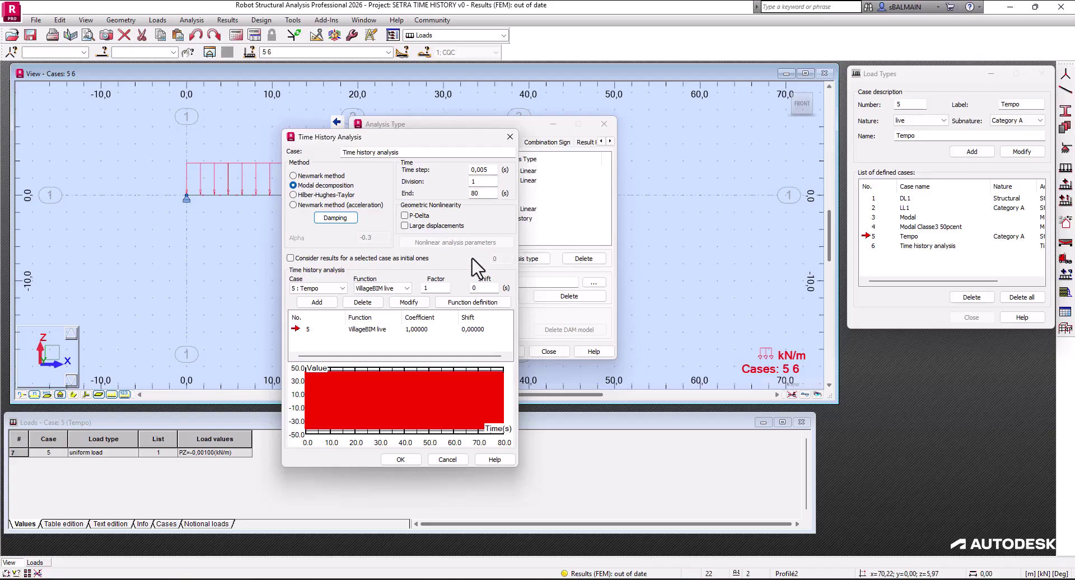
pyautogui.click(400, 460)
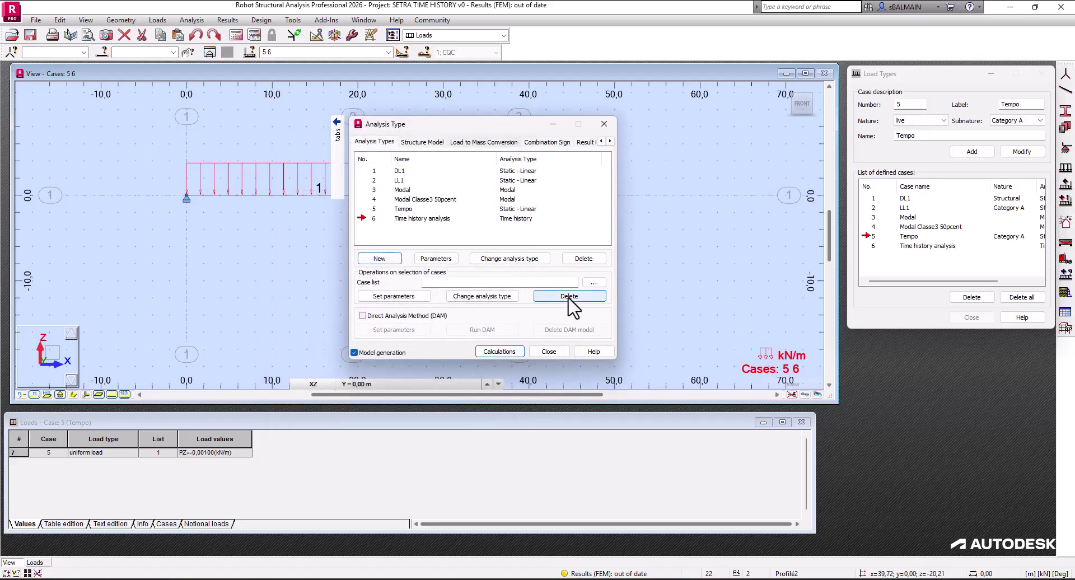
pyautogui.click(498, 351)
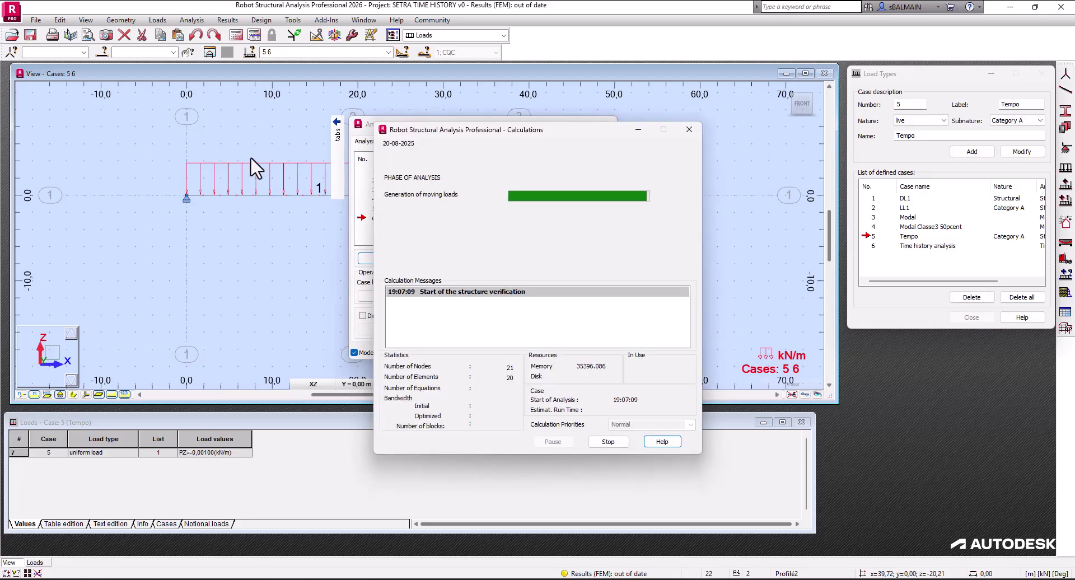
# Switch to the web article and read its section on the results of the temporal analysis
pyautogui.moveTo(235, 579)
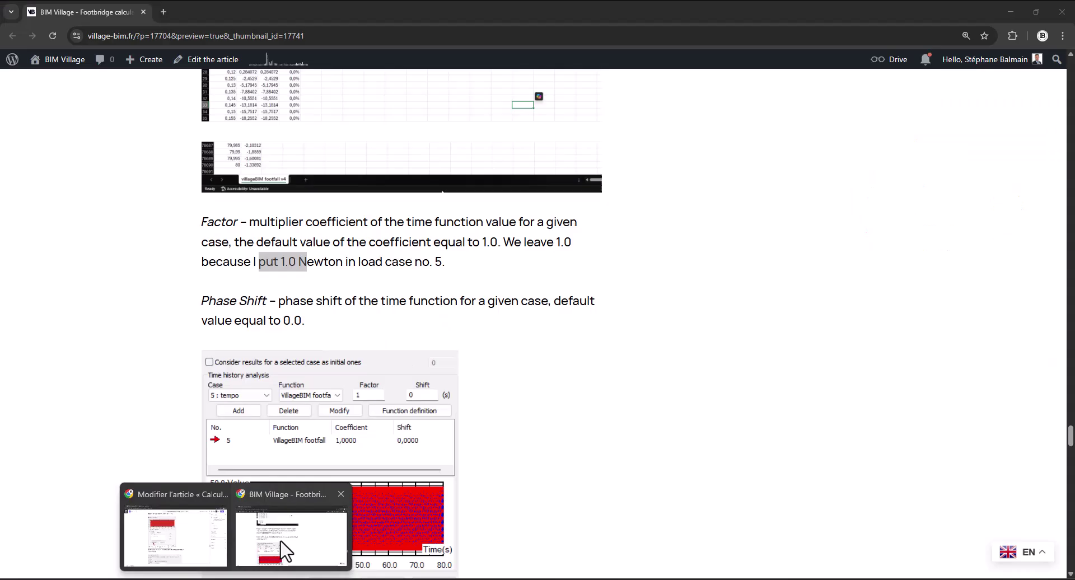
pyautogui.click(283, 549)
pyautogui.click(414, 299)
pyautogui.scroll(-5, 425, 305)
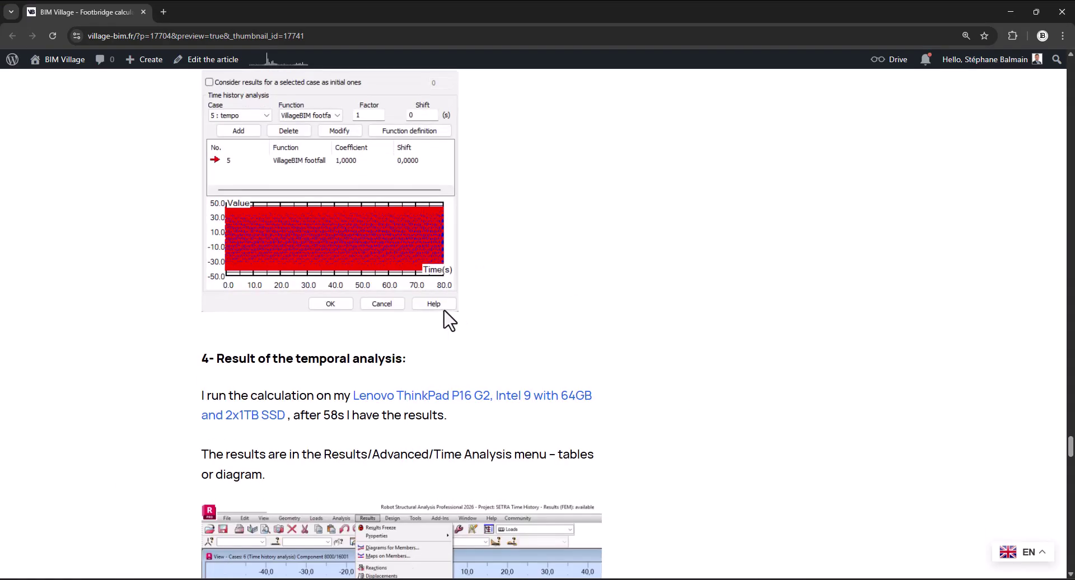
pyautogui.scroll(-1, 449, 321)
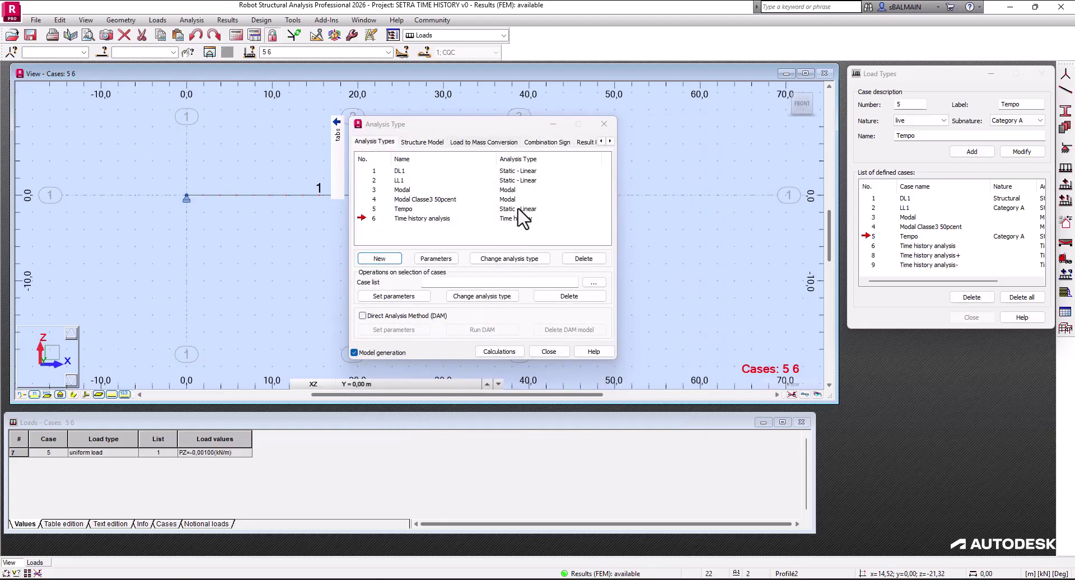
# Save the calculated project and open the diagram definition for the time history analysis results
pyautogui.click(604, 123)
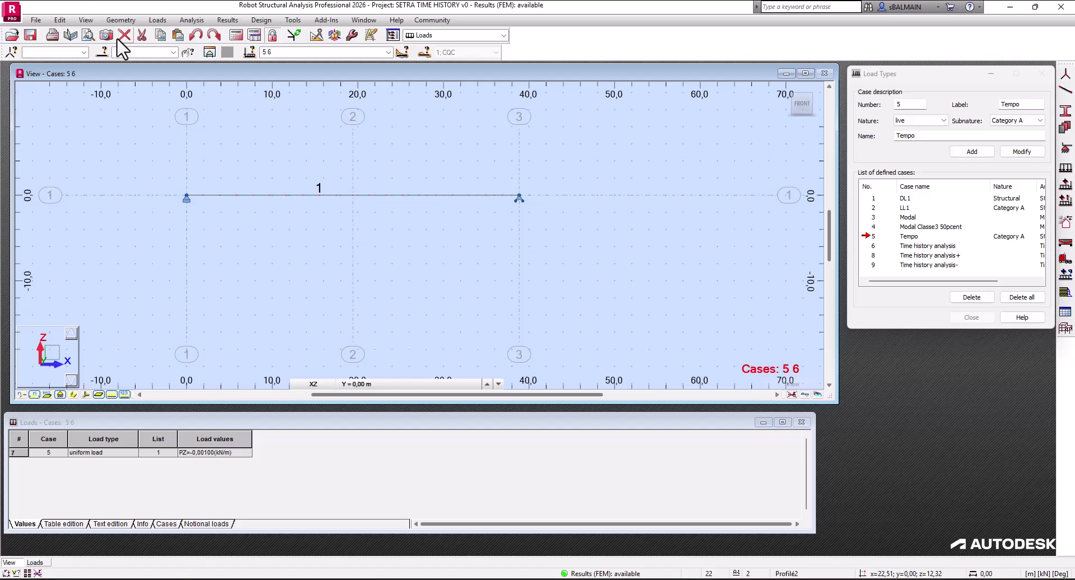
pyautogui.click(31, 34)
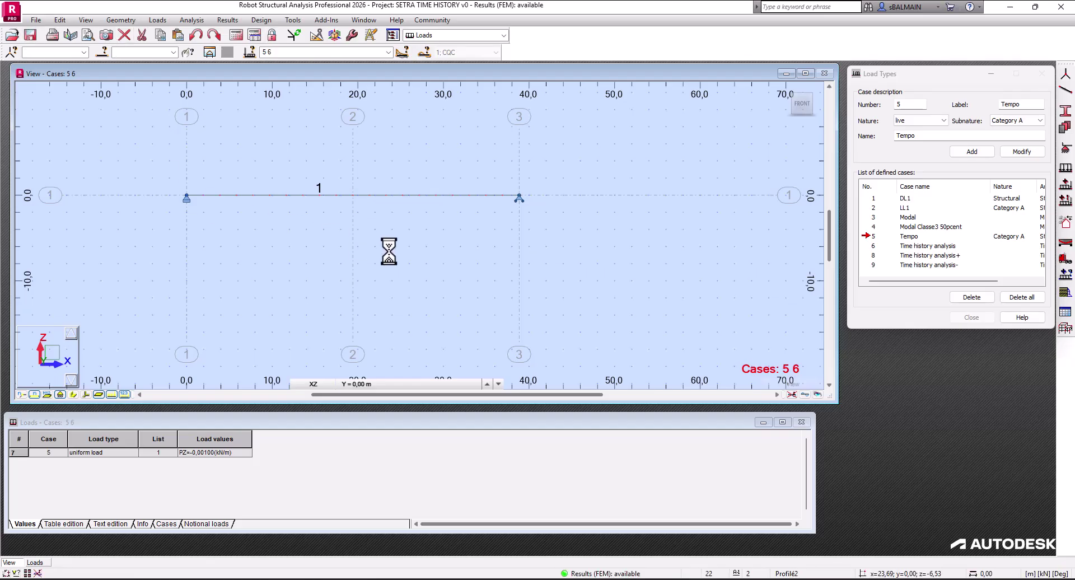
pyautogui.click(215, 20)
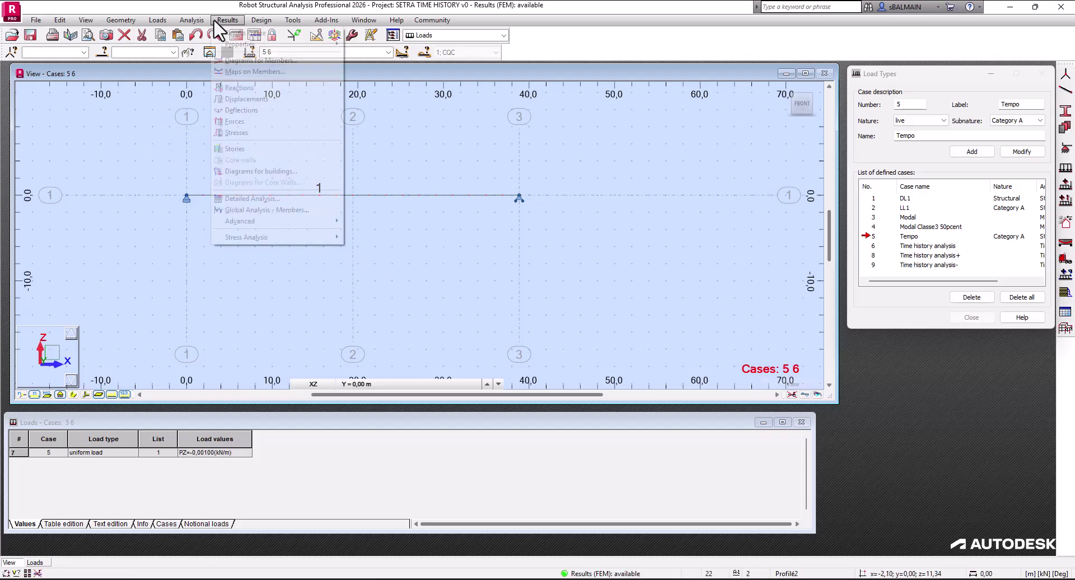
pyautogui.moveTo(270, 224)
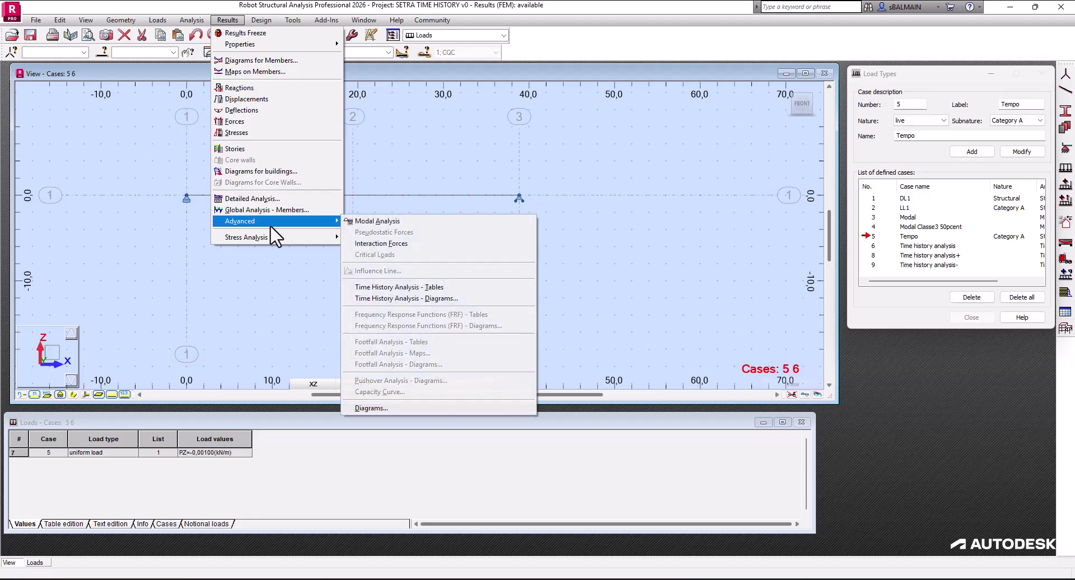
pyautogui.click(451, 297)
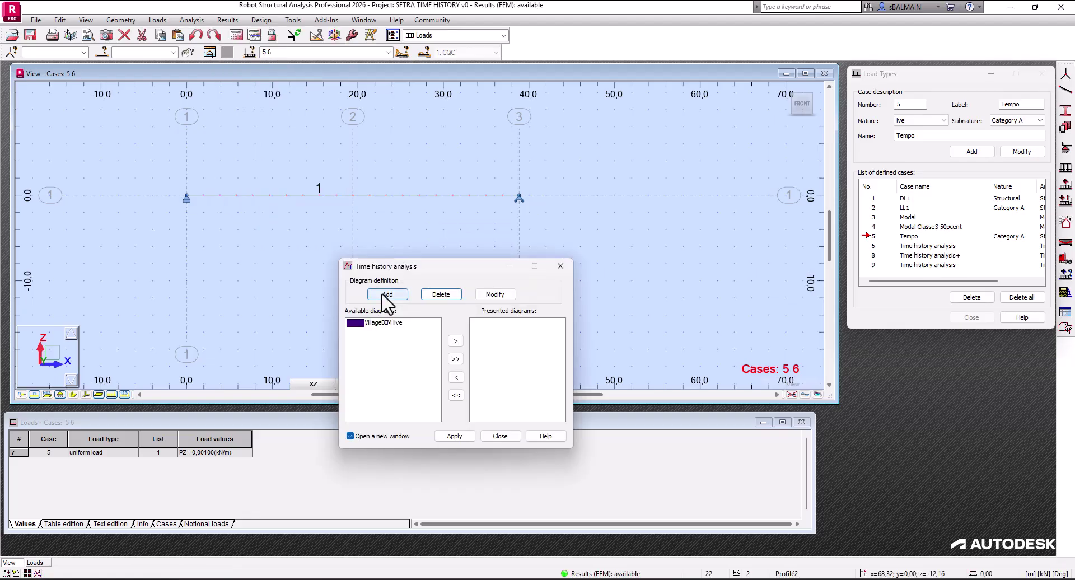
# Define a UZ acceleration diagram at node 1 for the time history analysis case
pyautogui.click(384, 294)
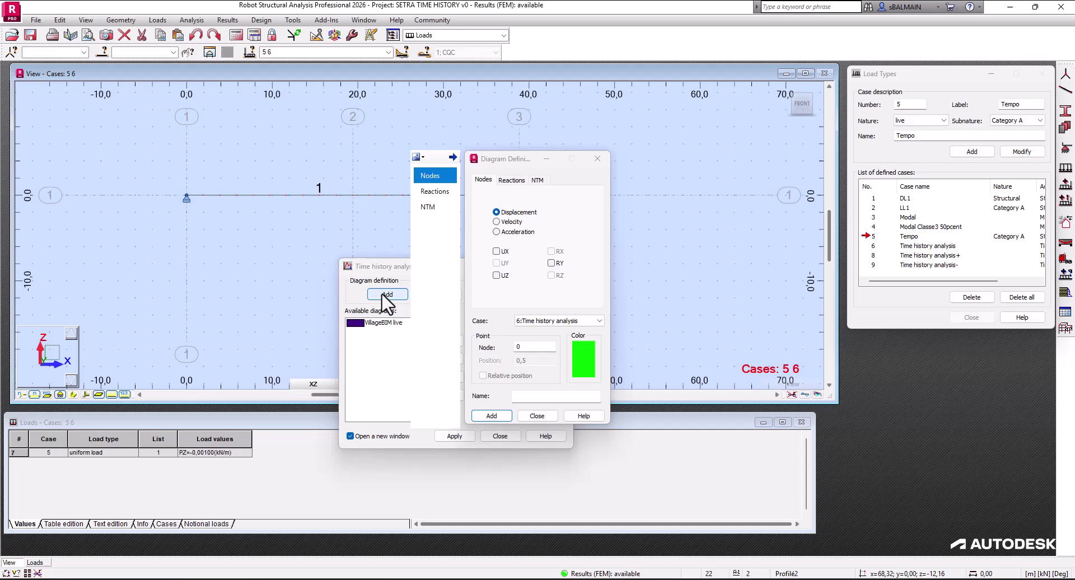
pyautogui.click(518, 232)
pyautogui.click(496, 275)
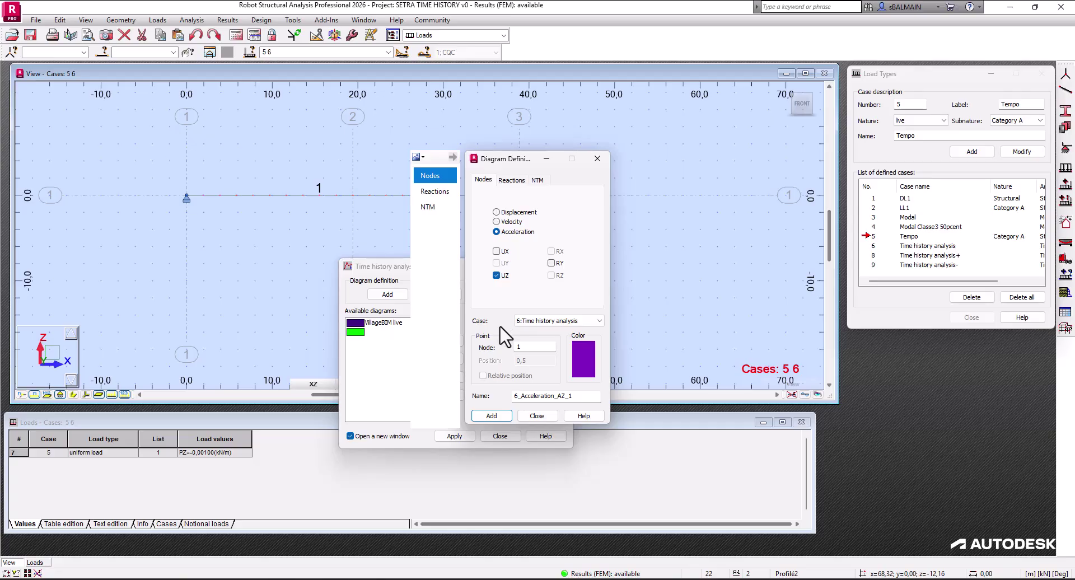
pyautogui.click(505, 415)
pyautogui.click(536, 415)
# Present the acceleration diagram together with VillageBIM live, with the acceleration curve coloured green
pyautogui.click(407, 341)
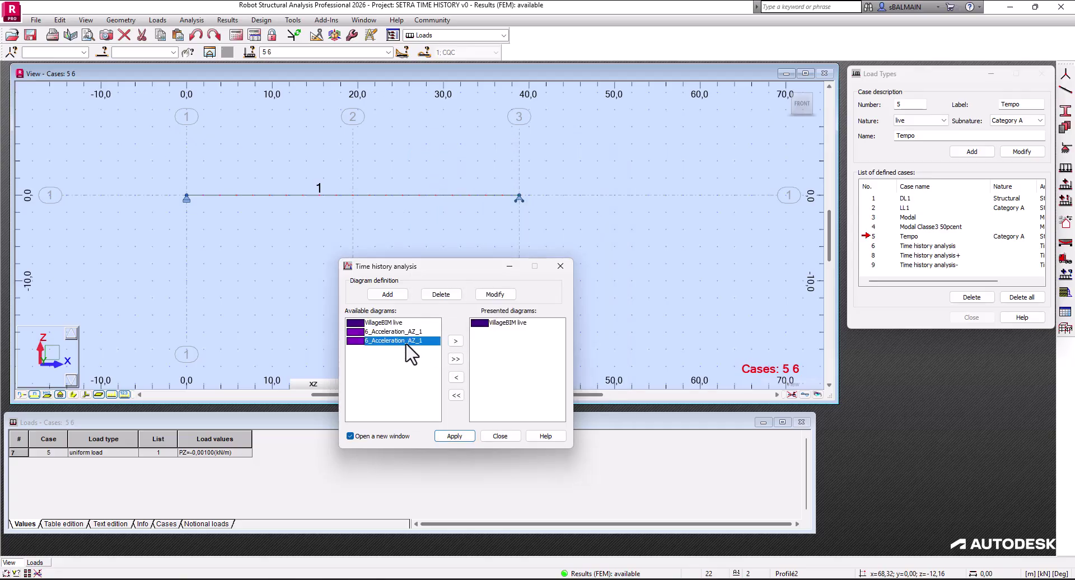
pyautogui.click(456, 341)
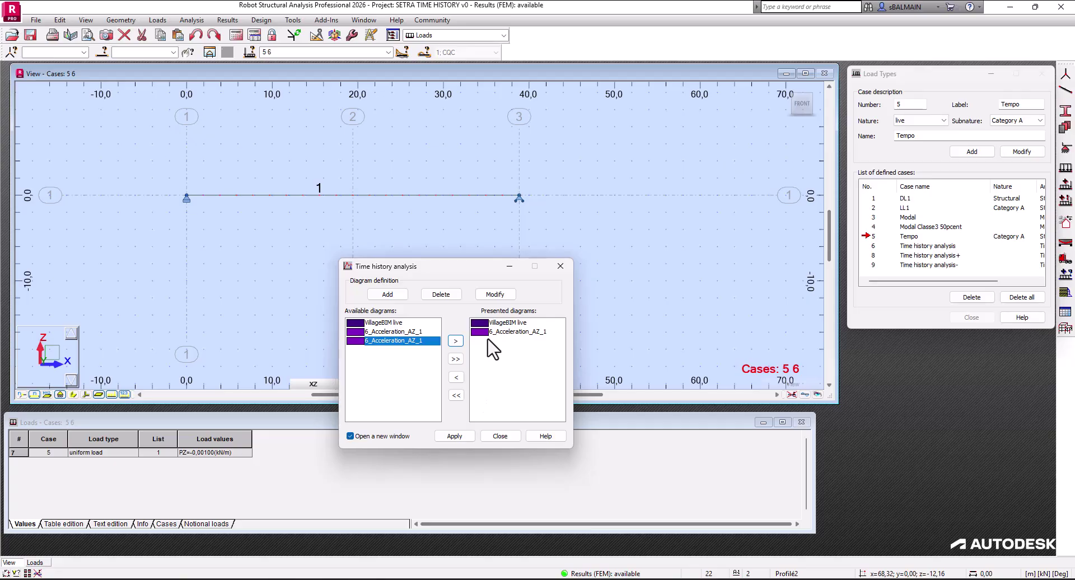
pyautogui.click(351, 341)
pyautogui.doubleClick(352, 341)
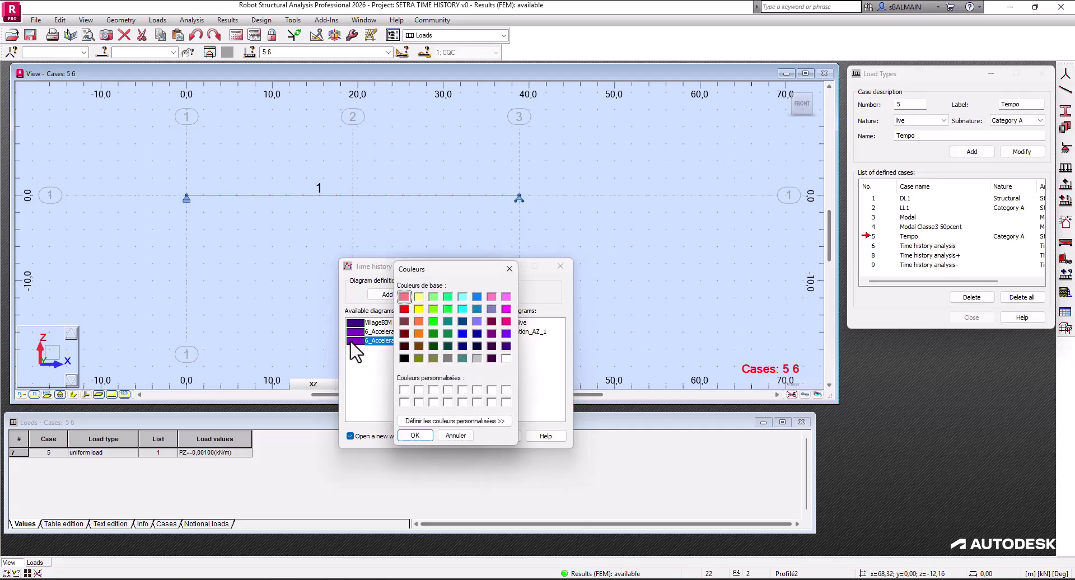
pyautogui.click(433, 323)
pyautogui.click(426, 435)
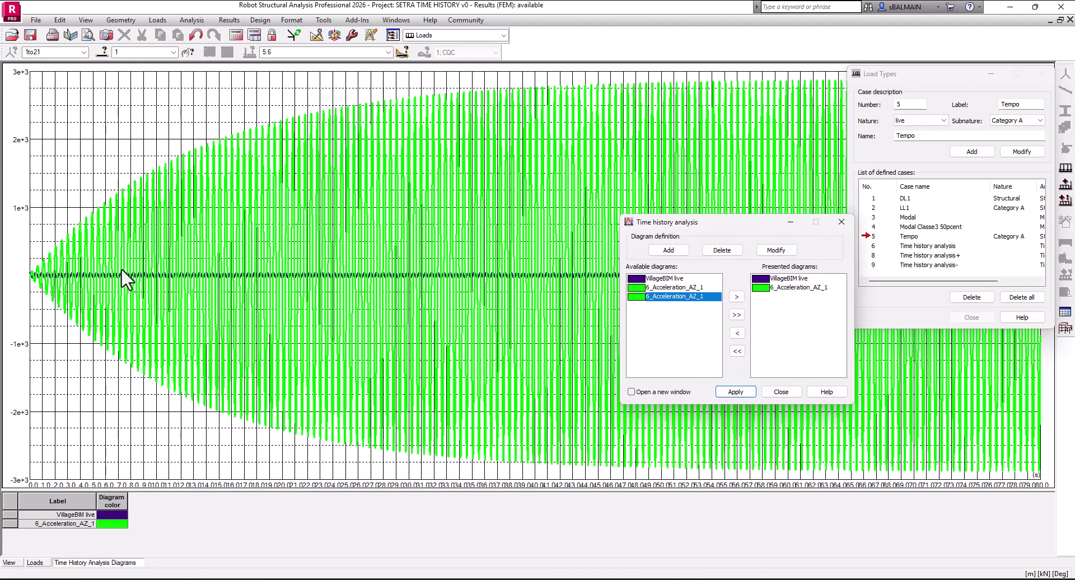
# Turn off scaling to the maximum value for the time history diagrams
pyautogui.rightClick(109, 231)
pyautogui.moveTo(97, 365)
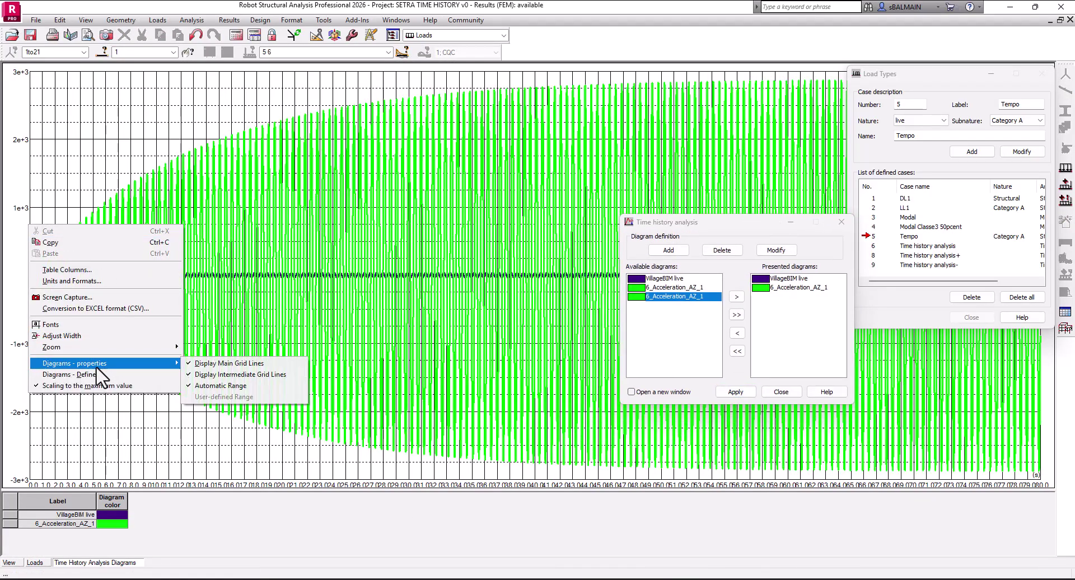
pyautogui.click(166, 164)
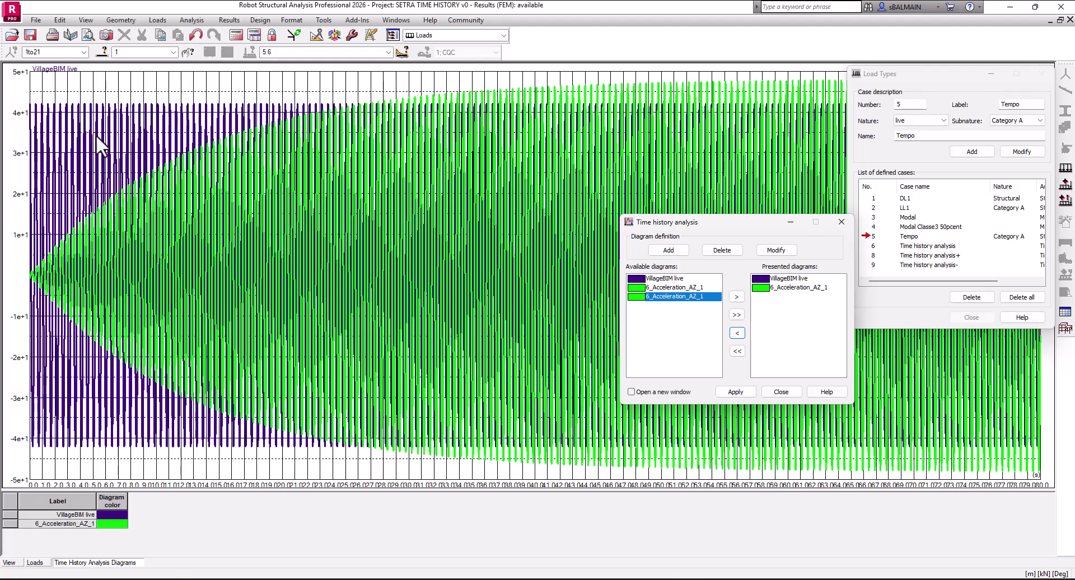
# Turn off the diagrams' automatic range and narrow the displayed time range to about 1 to 15 s
pyautogui.rightClick(78, 148)
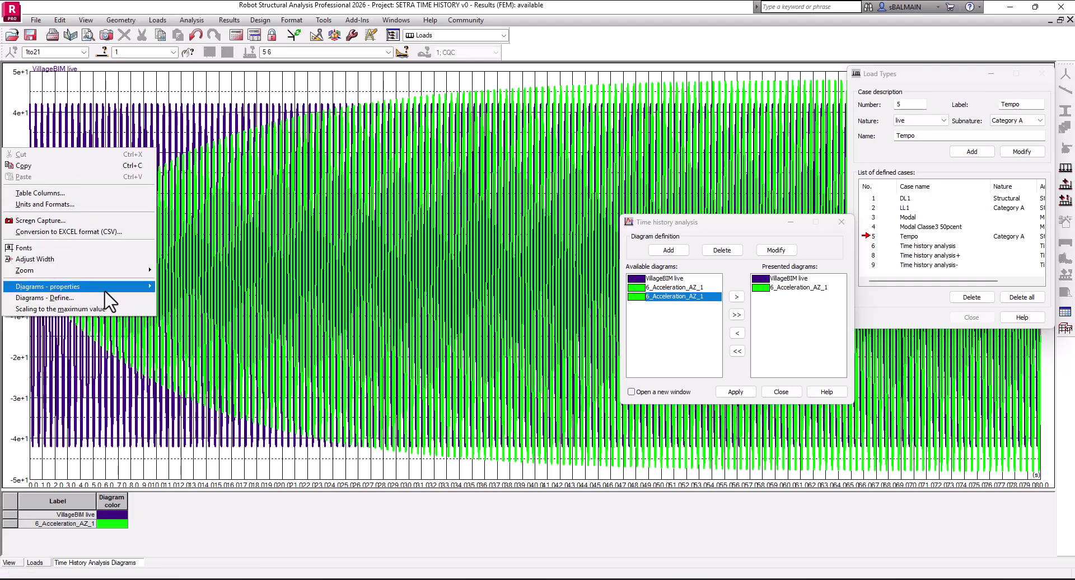
pyautogui.moveTo(104, 290)
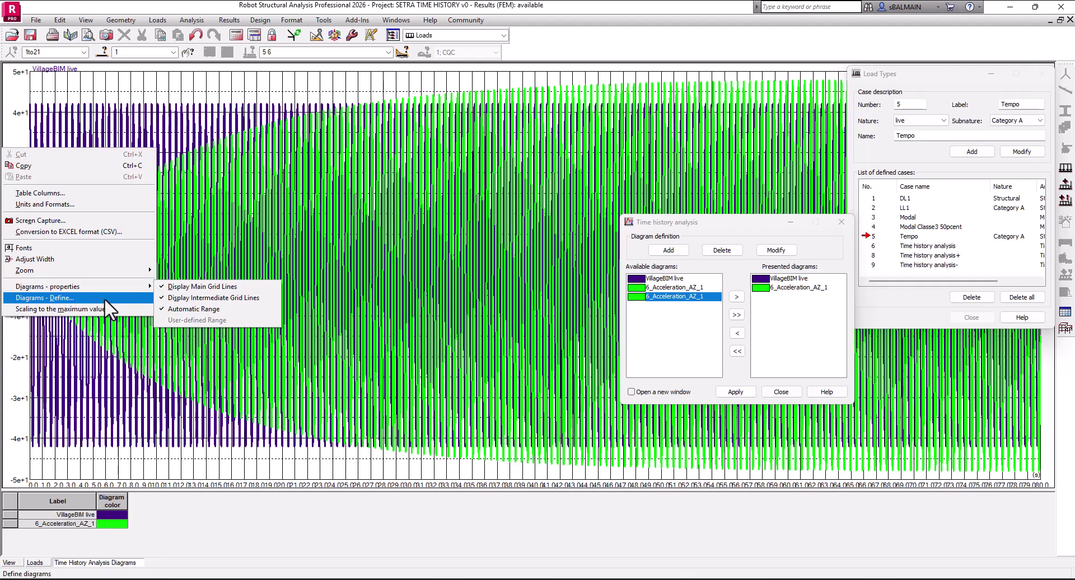
pyautogui.click(206, 310)
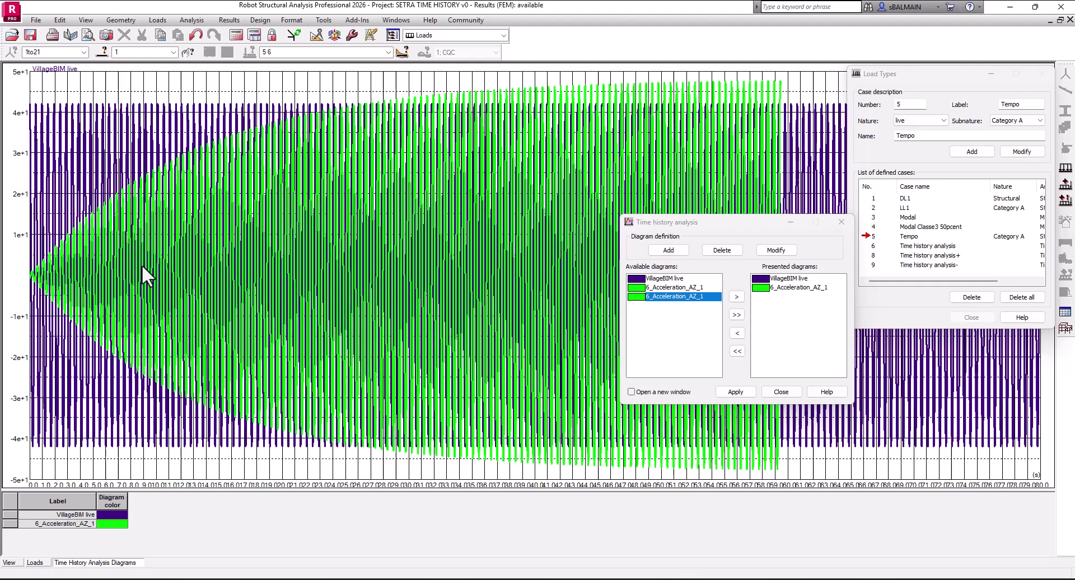
pyautogui.moveTo(143, 267); pyautogui.dragTo(197, 274)
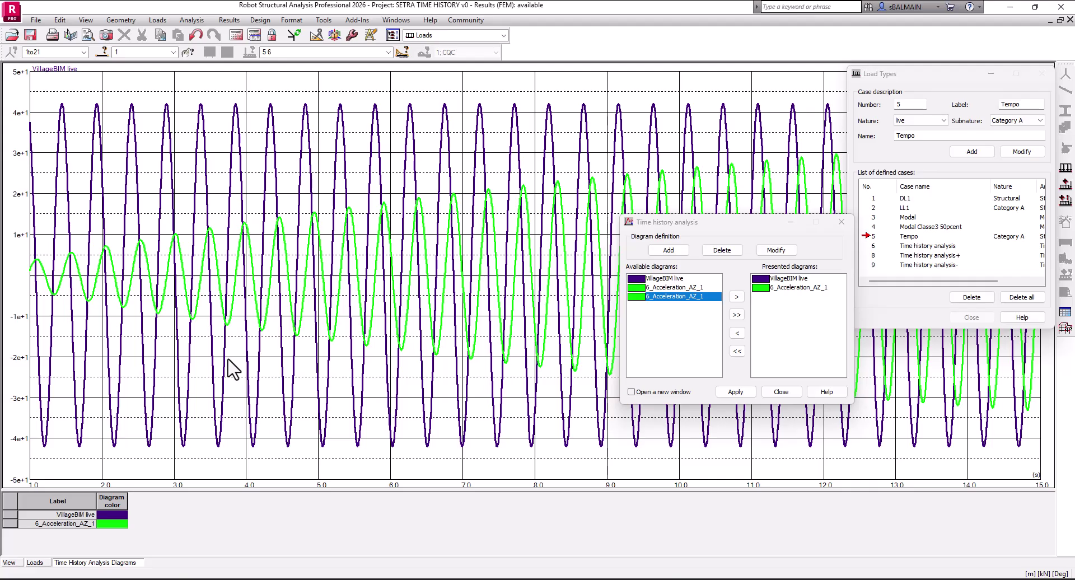
# Narrow the displayed time range of the time history diagrams to about 1 to 8 s
pyautogui.rightClick(41, 242)
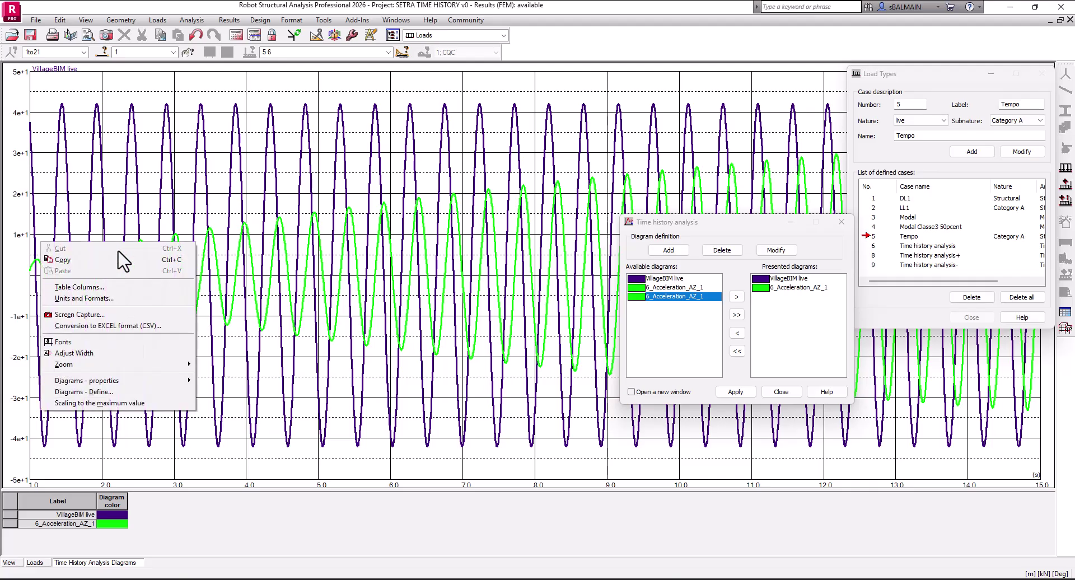
pyautogui.moveTo(123, 378)
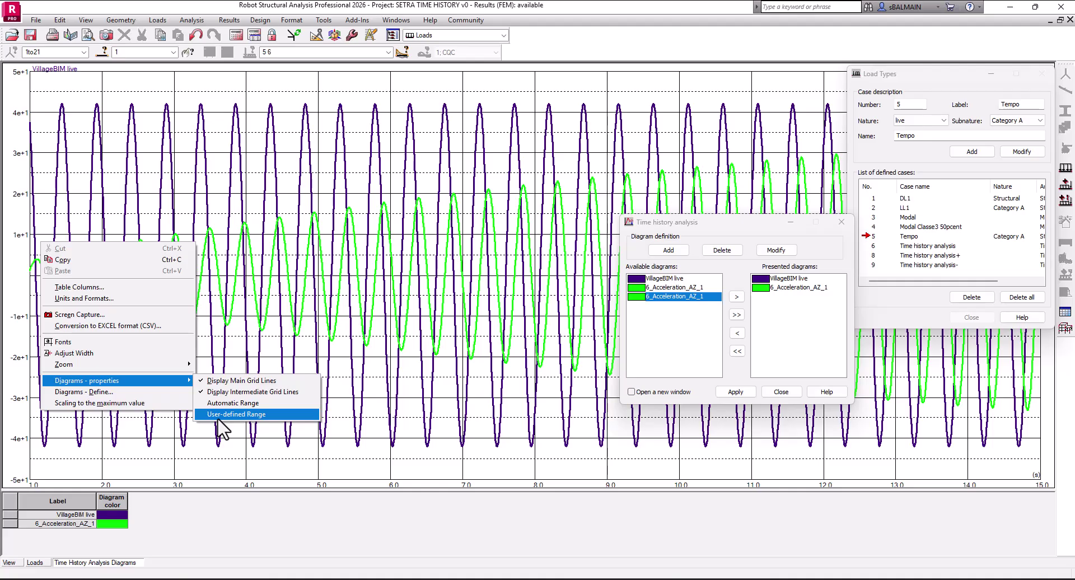
pyautogui.click(235, 414)
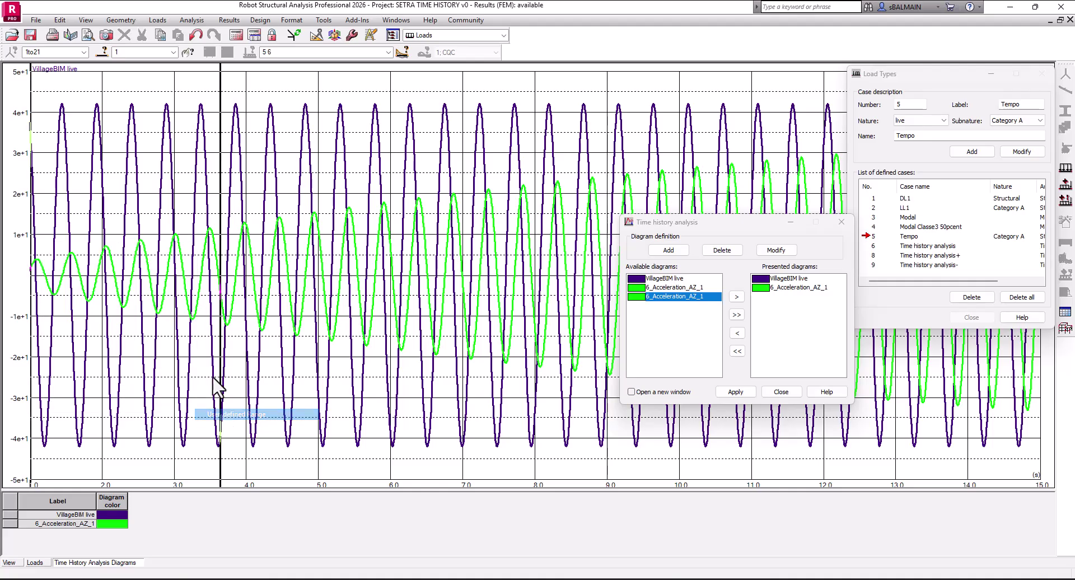
pyautogui.click(30, 291)
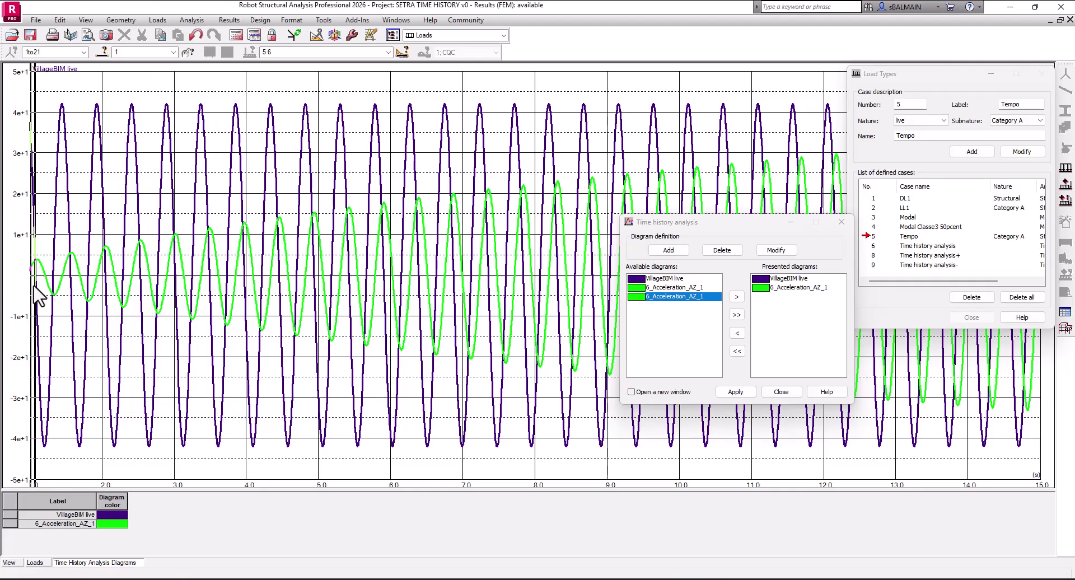
pyautogui.click(471, 313)
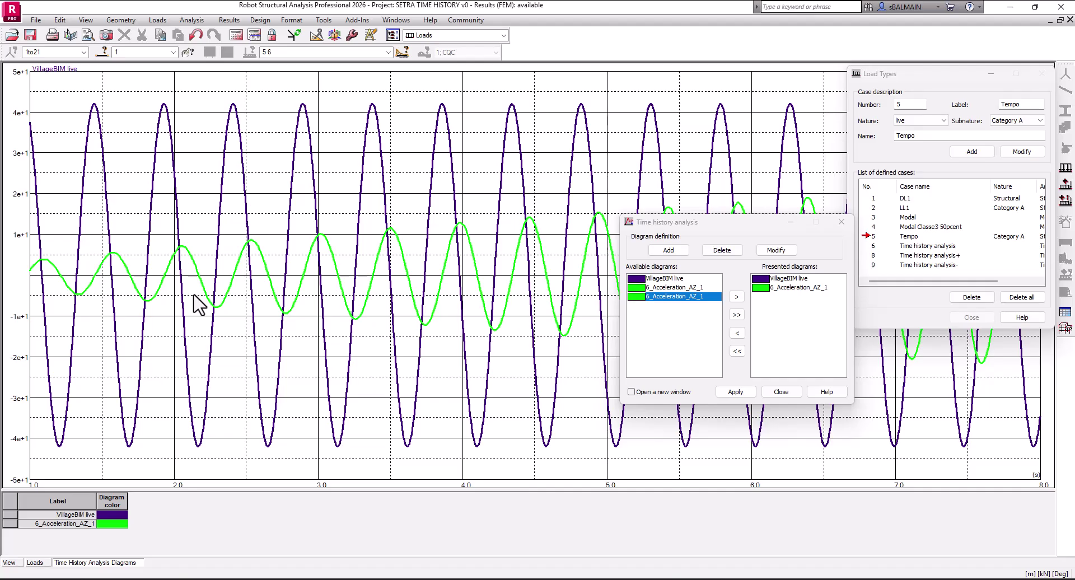
pyautogui.rightClick(38, 293)
pyautogui.moveTo(112, 431)
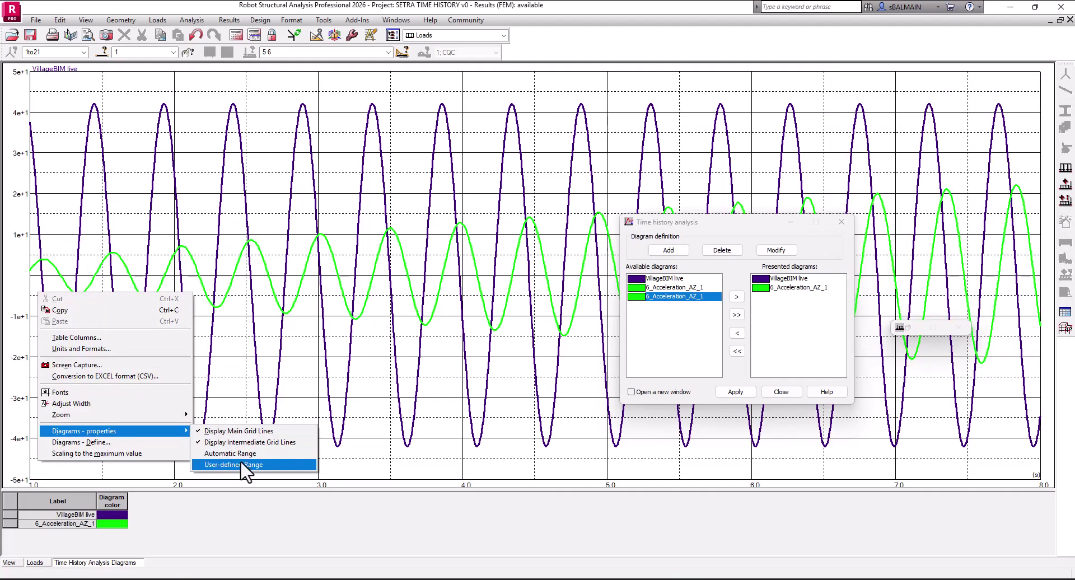
pyautogui.click(150, 444)
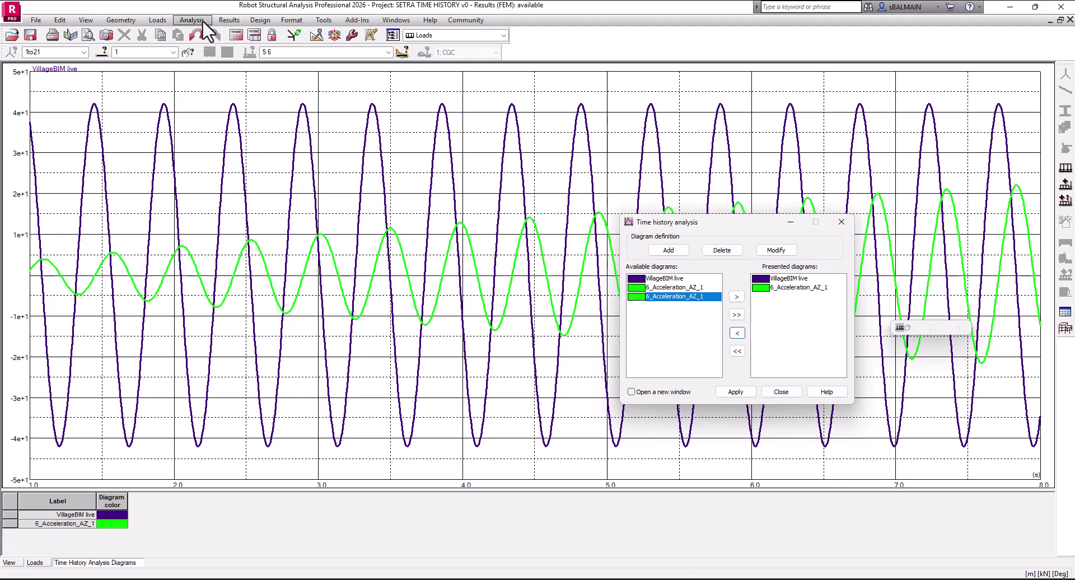
# Open the time history analysis results table and show its global extremes
pyautogui.click(229, 20)
pyautogui.moveTo(283, 172)
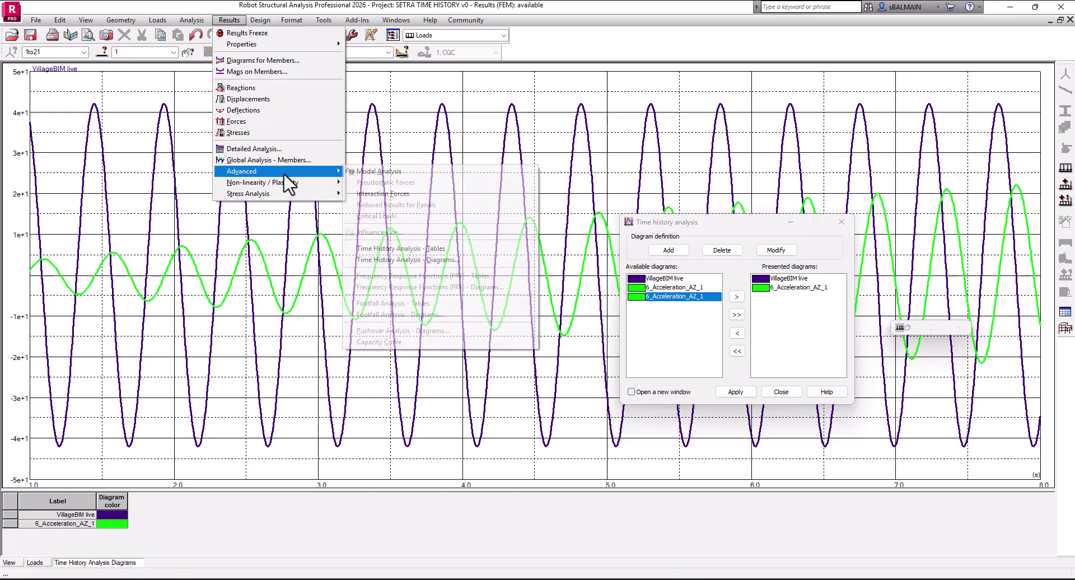
pyautogui.click(404, 257)
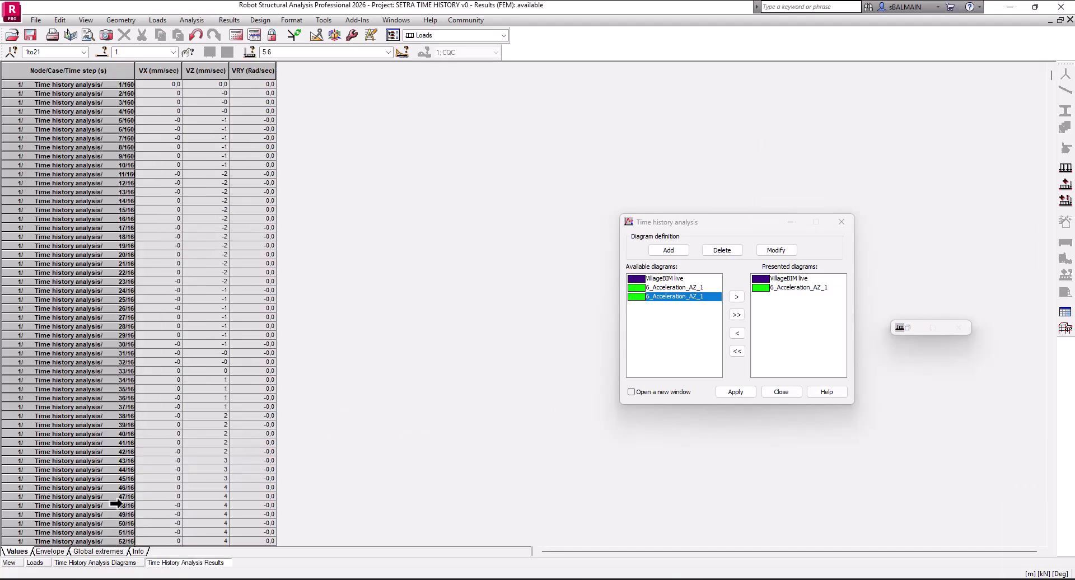
pyautogui.click(111, 552)
# Limit the results table columns to the AZ acceleration component, leaving out the velocity components
pyautogui.rightClick(129, 98)
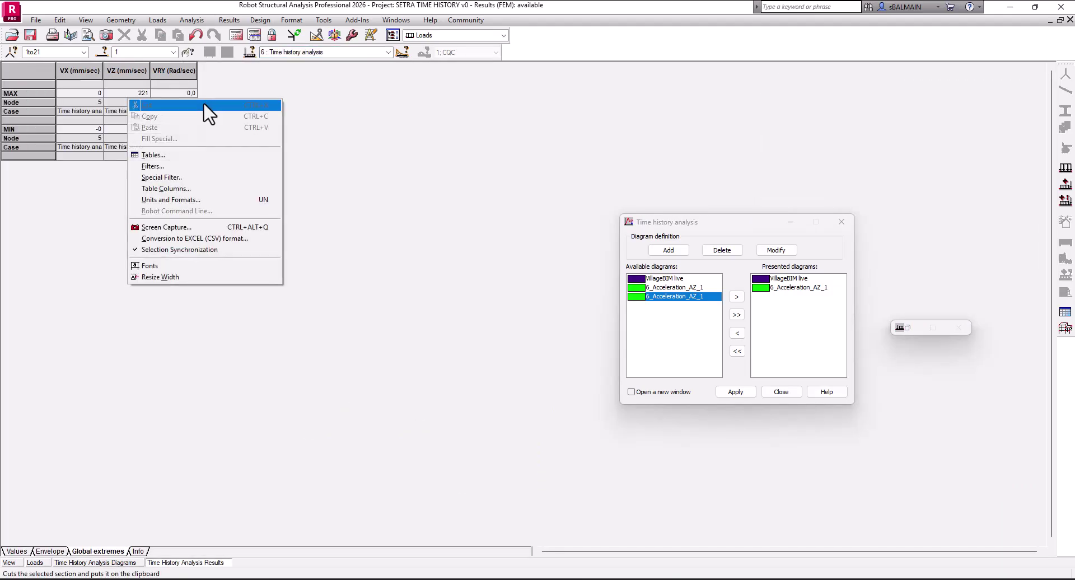
pyautogui.click(203, 186)
pyautogui.click(473, 326)
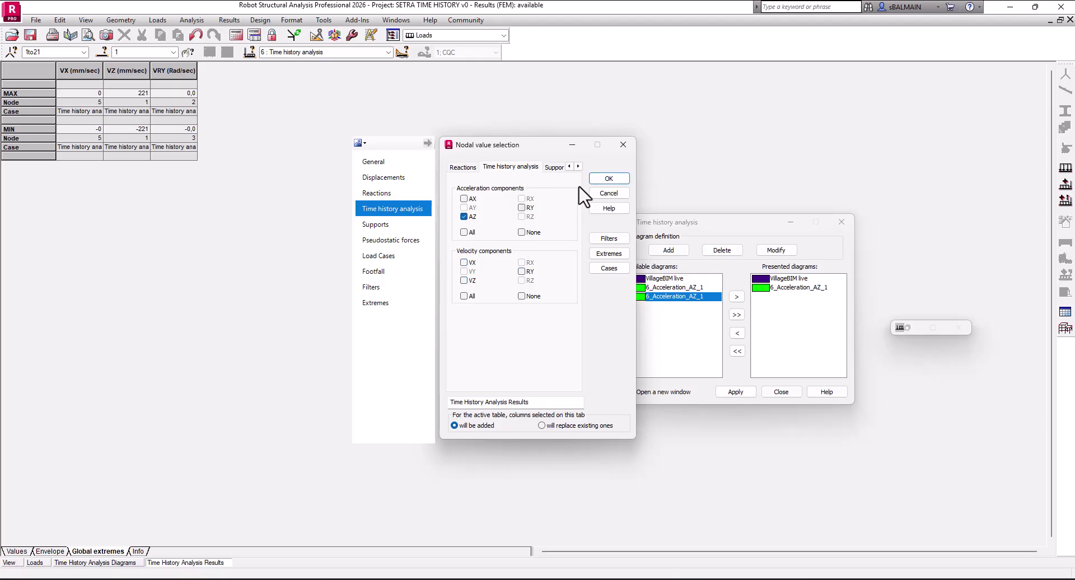
pyautogui.click(609, 182)
# Set the displacement unit to m with two decimal places in the job preferences
pyautogui.rightClick(177, 143)
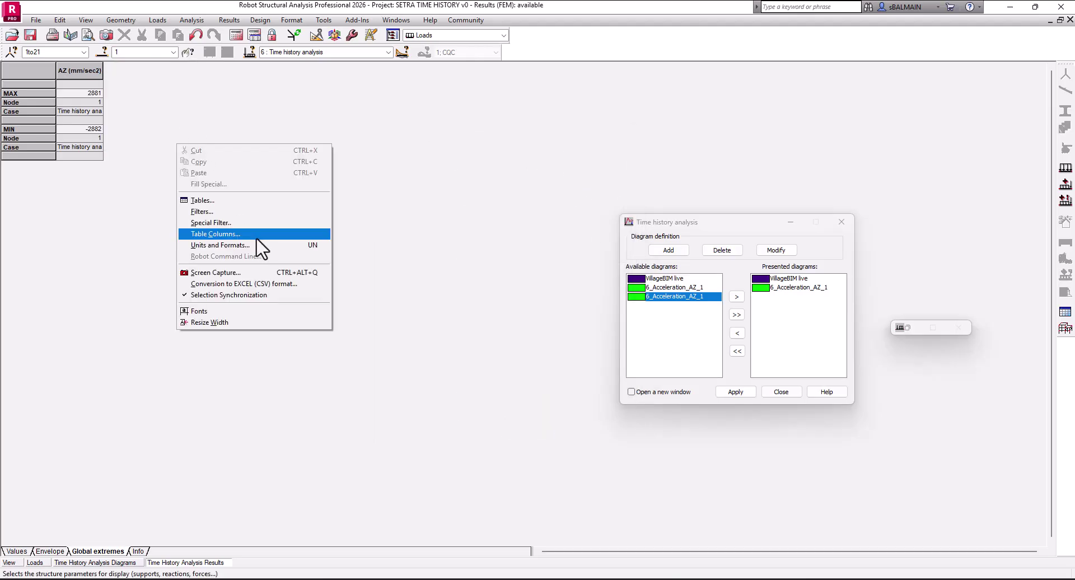
pyautogui.click(260, 245)
pyautogui.click(580, 246)
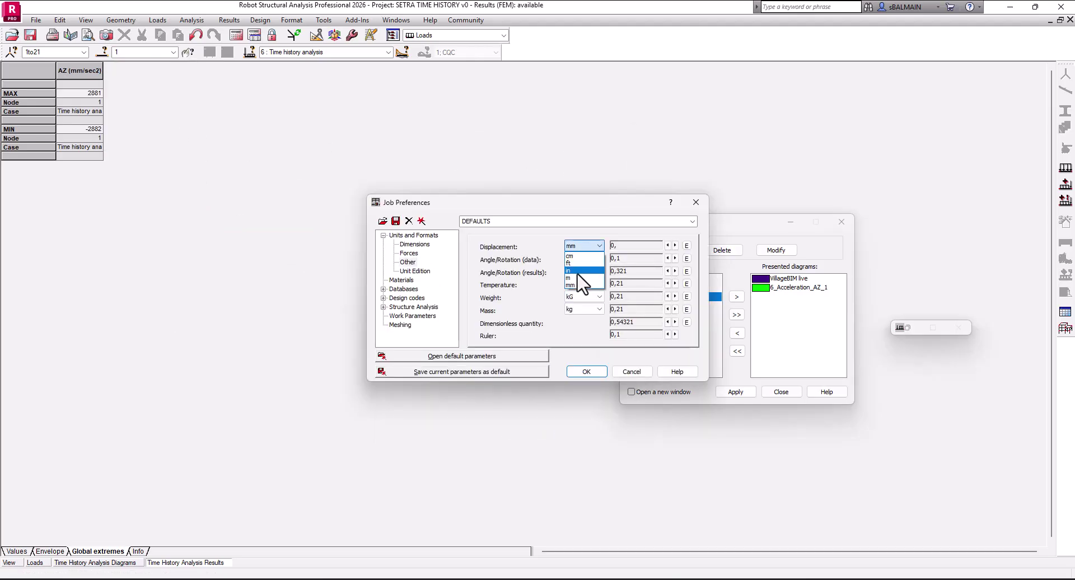
pyautogui.click(576, 262)
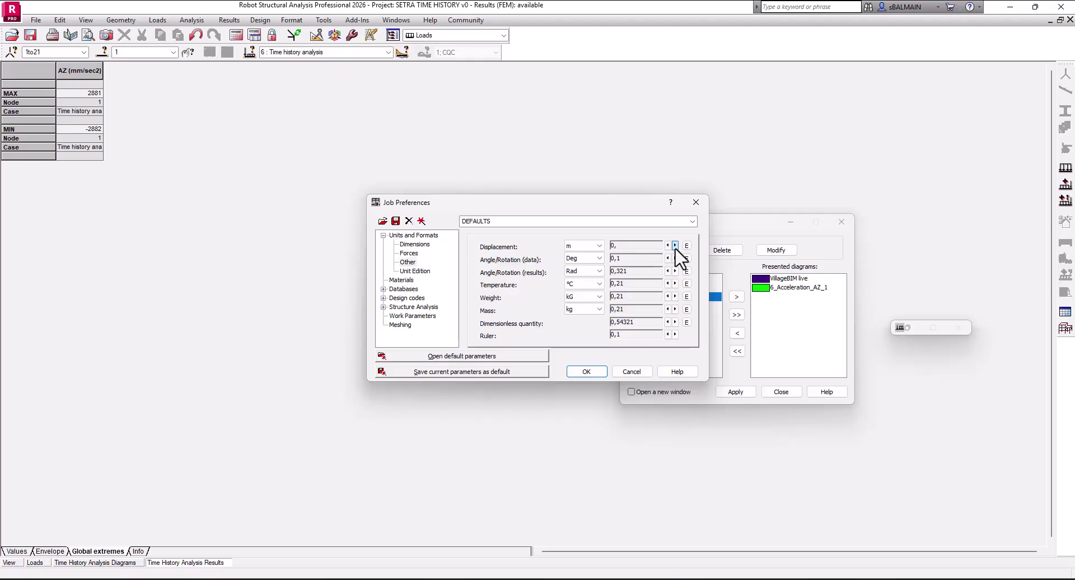
pyautogui.click(586, 371)
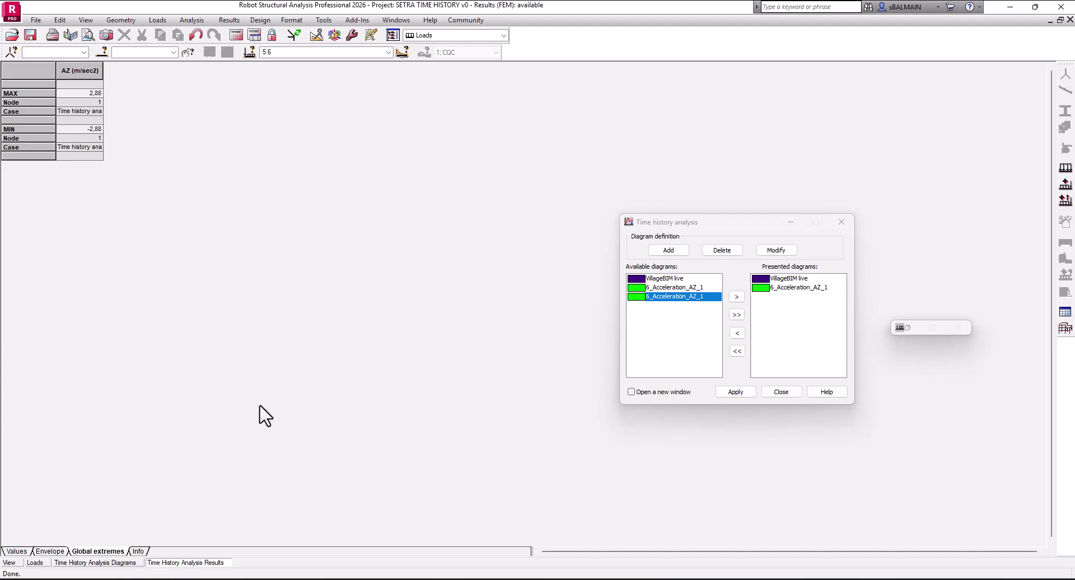
# Compare the maximum acceleration with the Classe III calculation in the SETRA guide PDF and Acc_max in the footbridge Excel workbook
pyautogui.hotkey('alt', 'Tab')
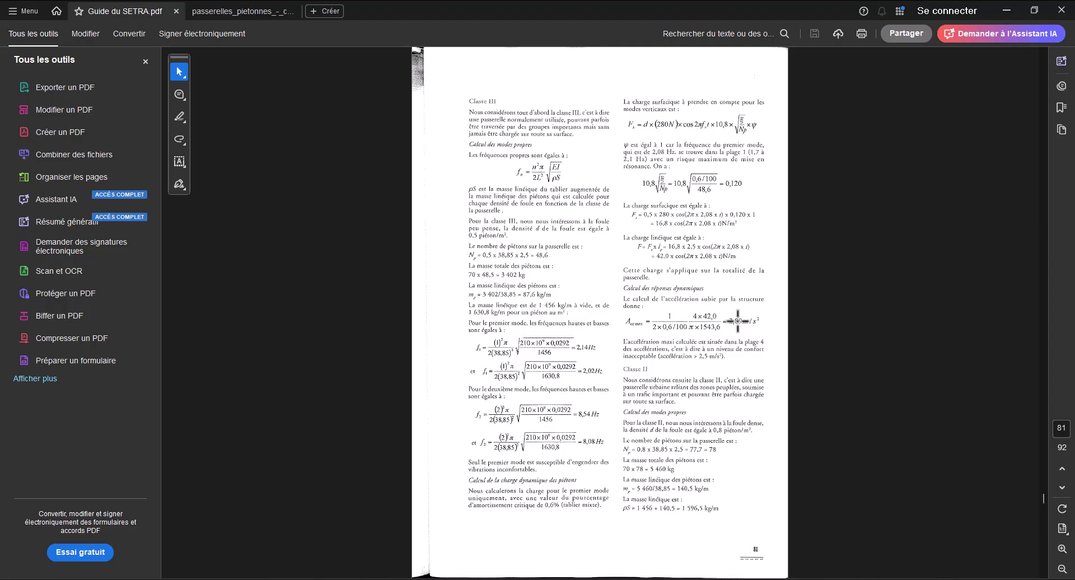
pyautogui.click(1005, 11)
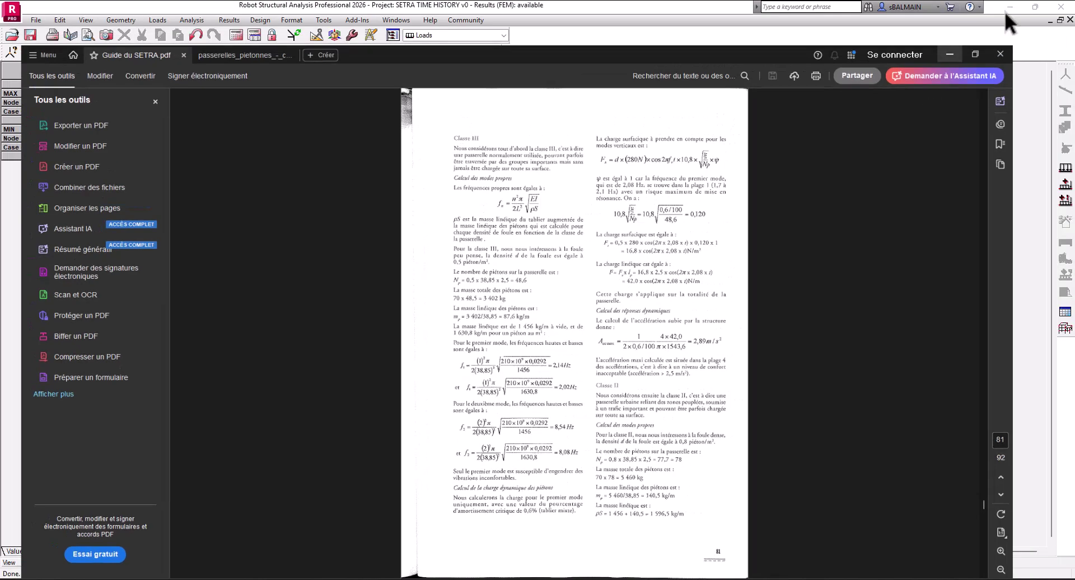
pyautogui.moveTo(334, 579)
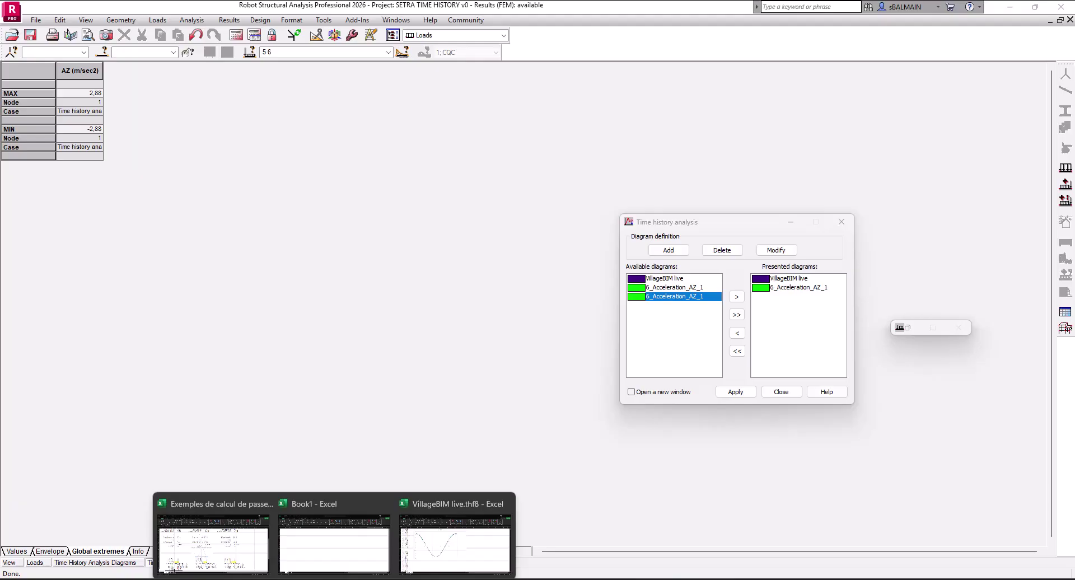
pyautogui.click(252, 551)
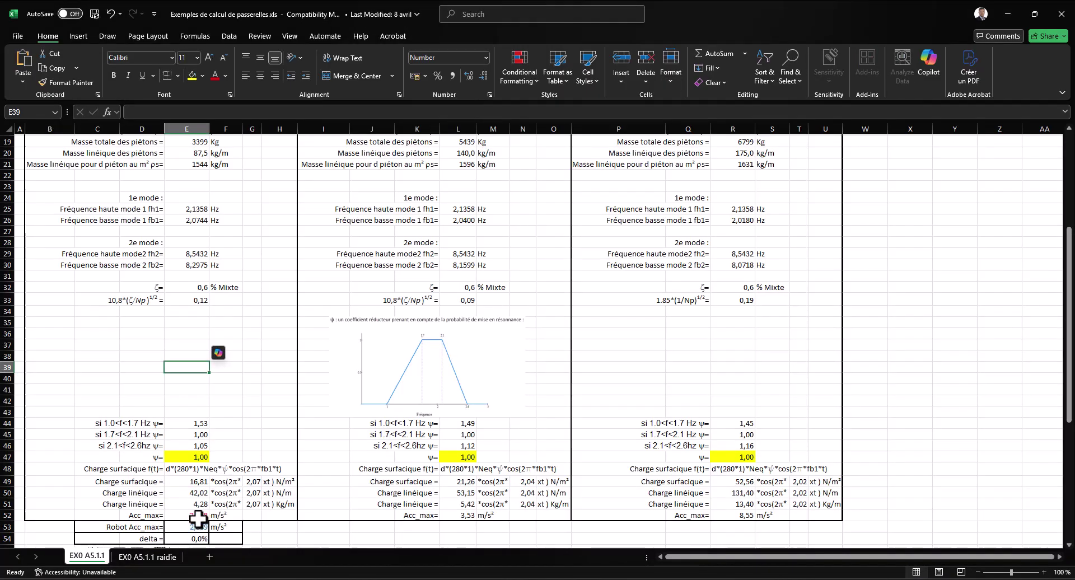
pyautogui.click(197, 515)
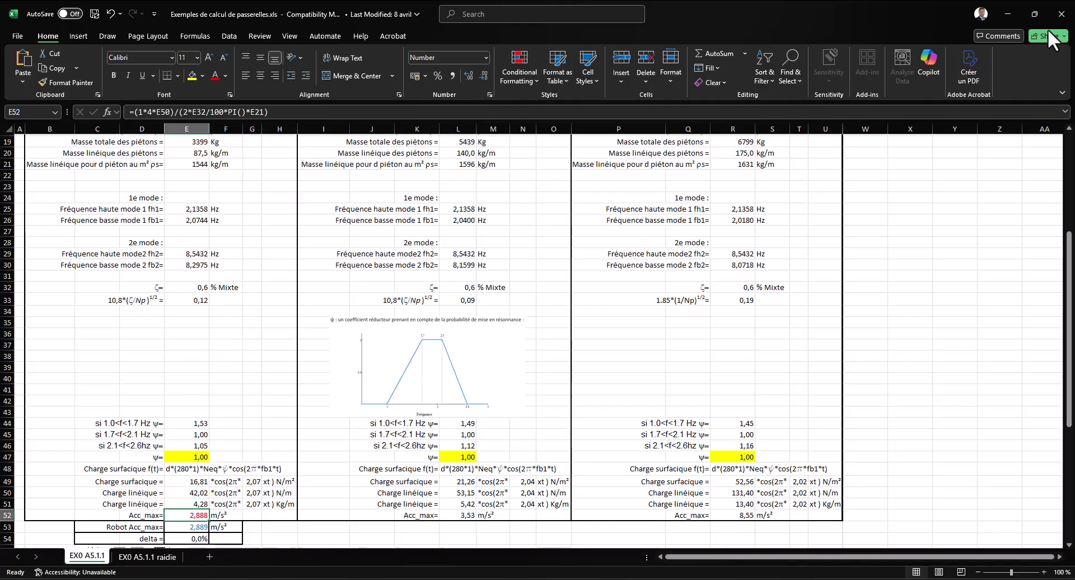
pyautogui.click(1012, 15)
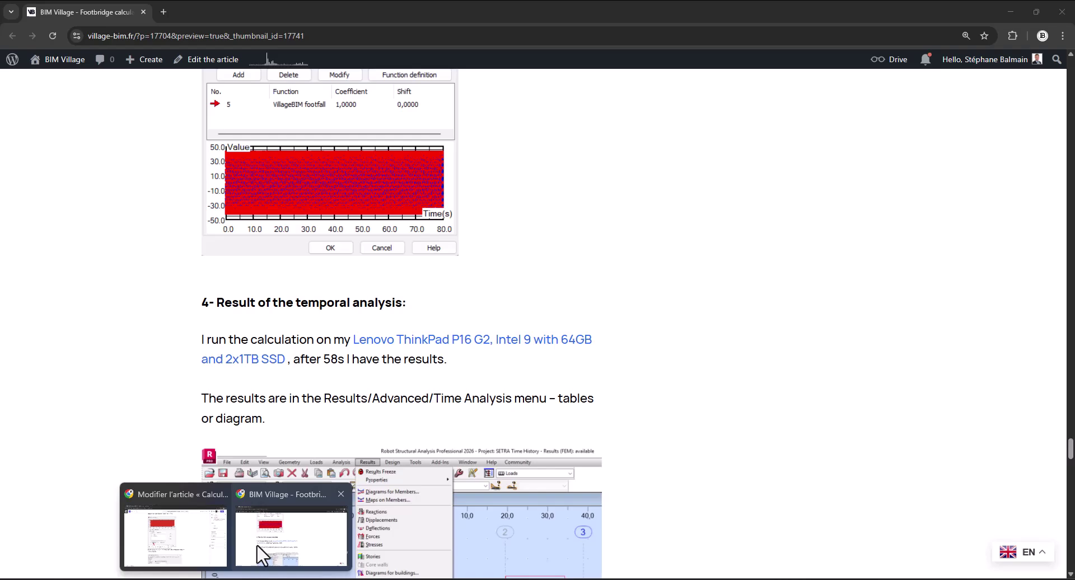
# Switch to the BIM Village footbridge article and read through its section on the result of the temporal analysis
pyautogui.click(256, 543)
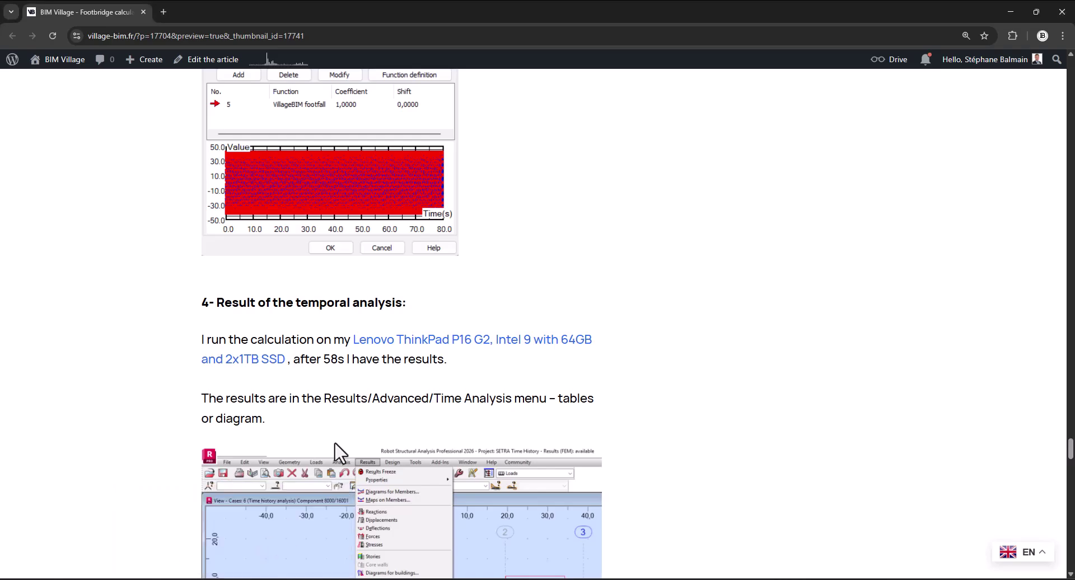
pyautogui.scroll(-12, 491, 392)
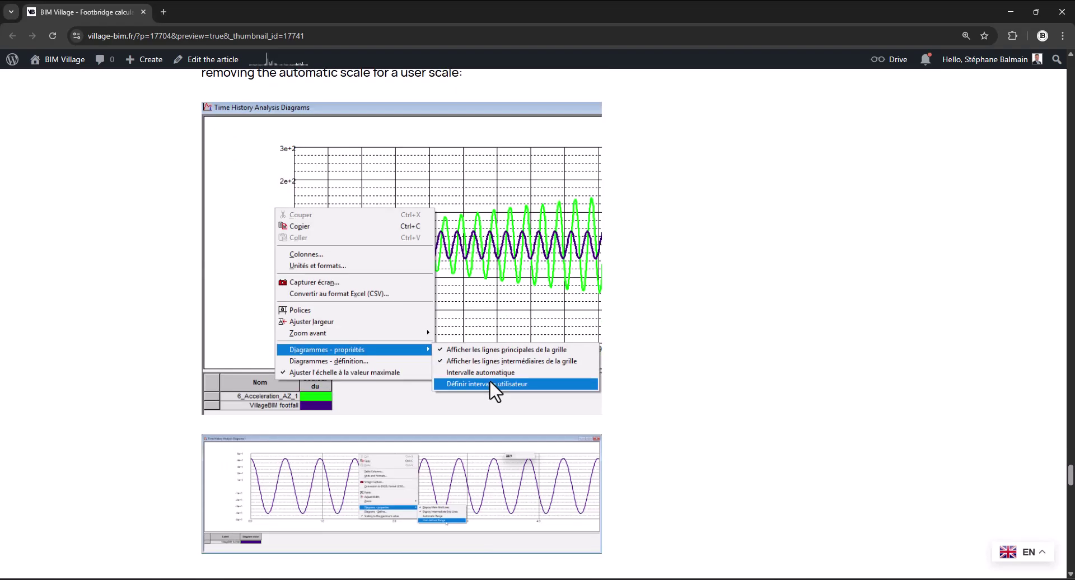
pyautogui.scroll(-10, 490, 379)
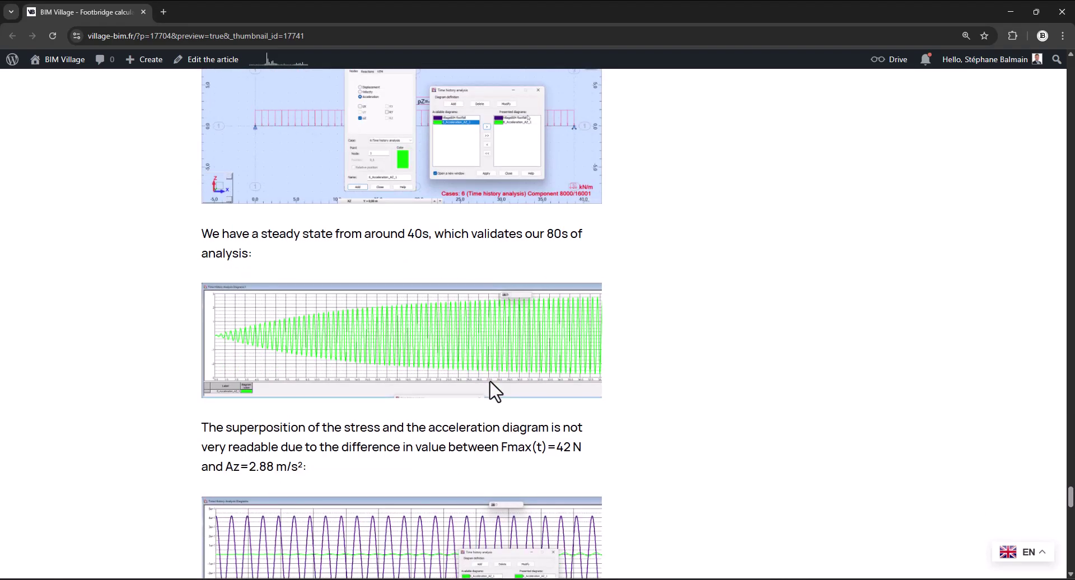
pyautogui.scroll(-3, 490, 392)
pyautogui.scroll(-4, 492, 389)
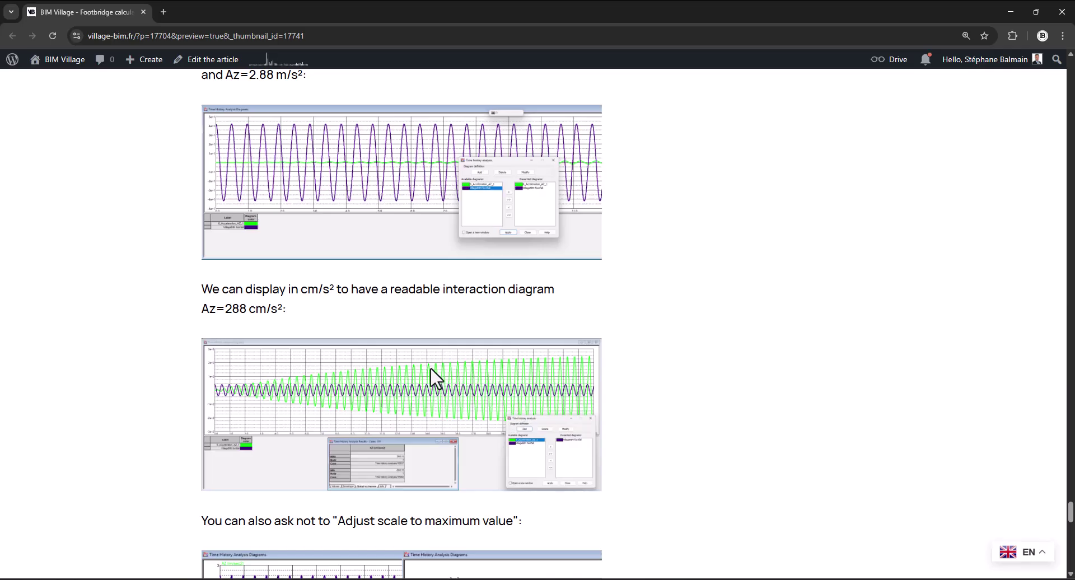
pyautogui.scroll(-9, 436, 378)
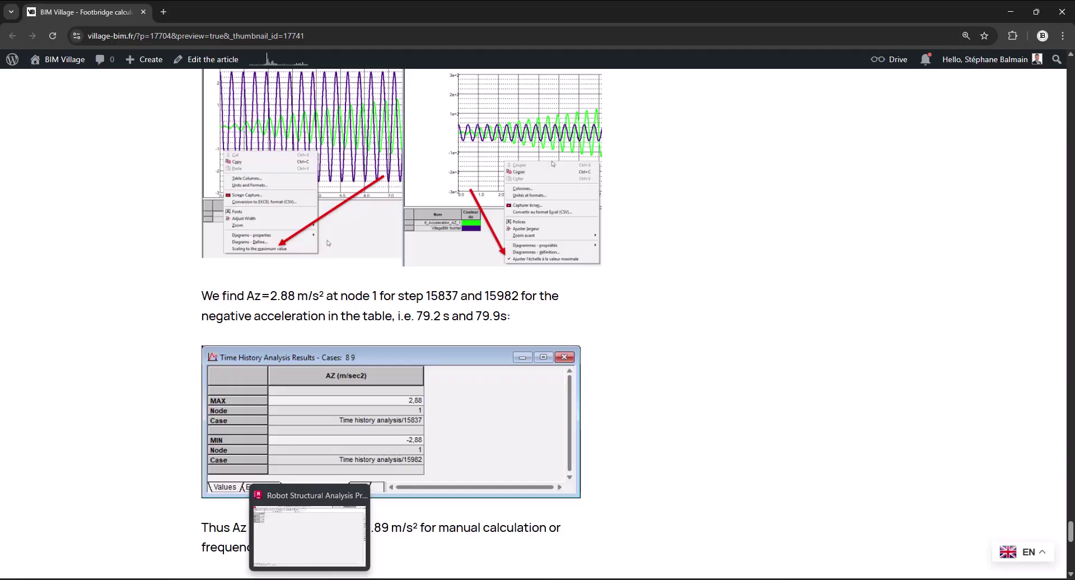
# Switch back to Robot Structural Analysis and widen the AZ column so the extreme values' full case labels fit
pyautogui.click(309, 577)
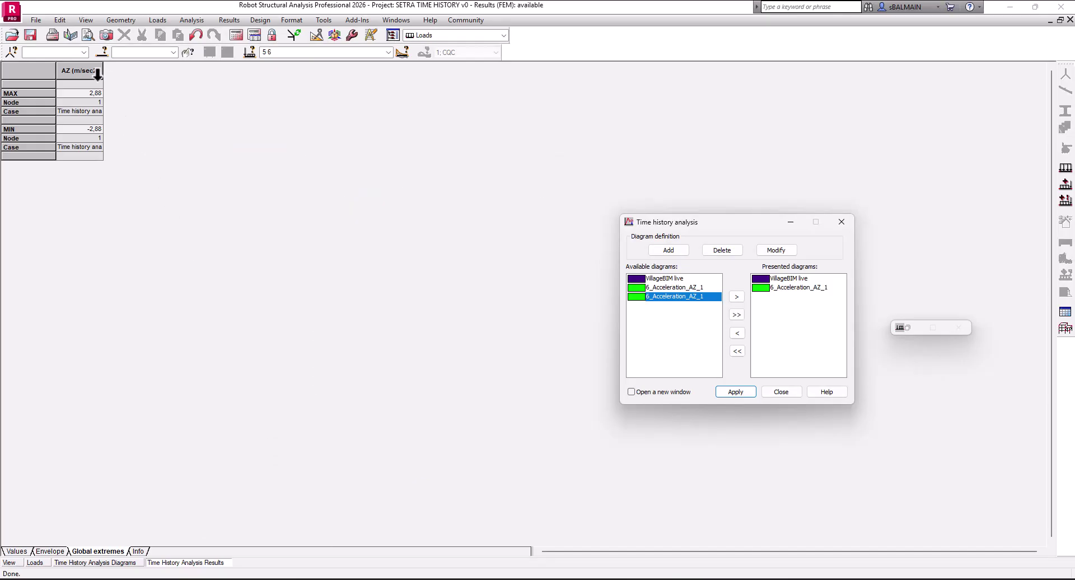
pyautogui.moveTo(101, 71); pyautogui.dragTo(236, 71)
pyautogui.click(222, 149)
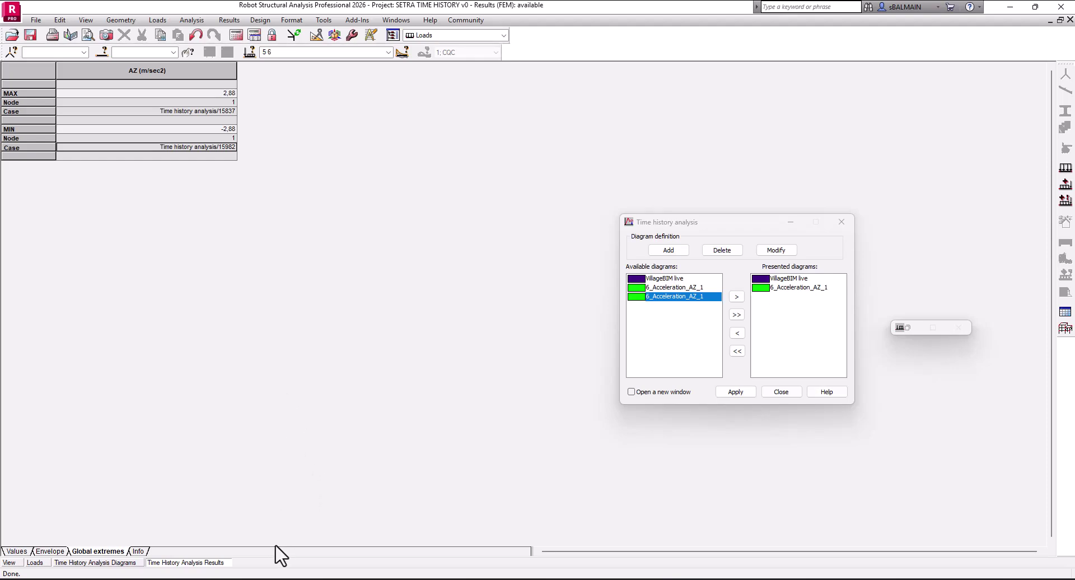
# Return to the BIM Village article and highlight the times given for the extreme acceleration steps
pyautogui.moveTo(240, 578)
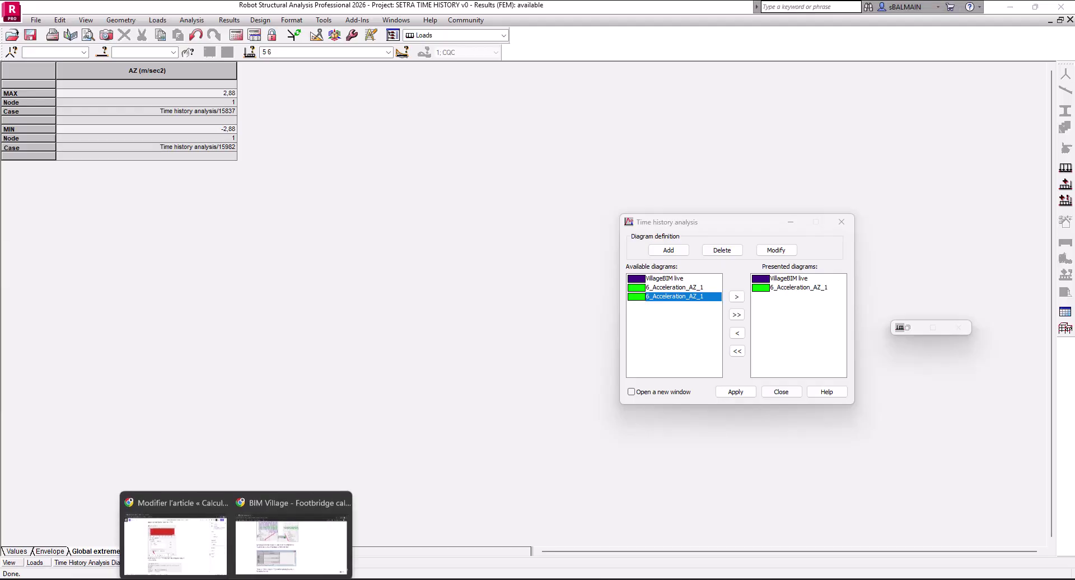
pyautogui.click(268, 546)
pyautogui.scroll(-3, 372, 433)
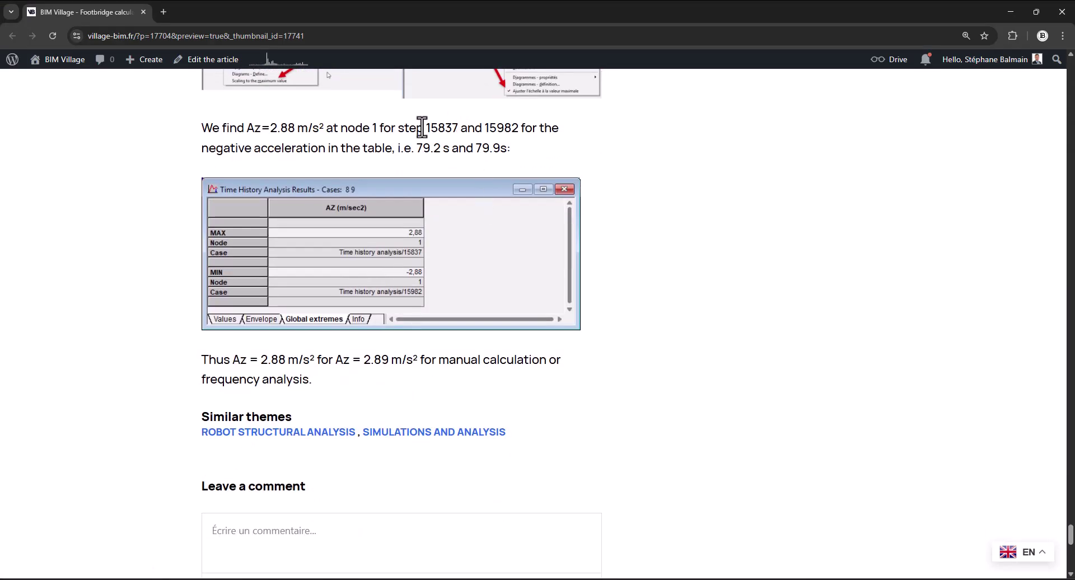
pyautogui.moveTo(416, 149); pyautogui.dragTo(510, 150)
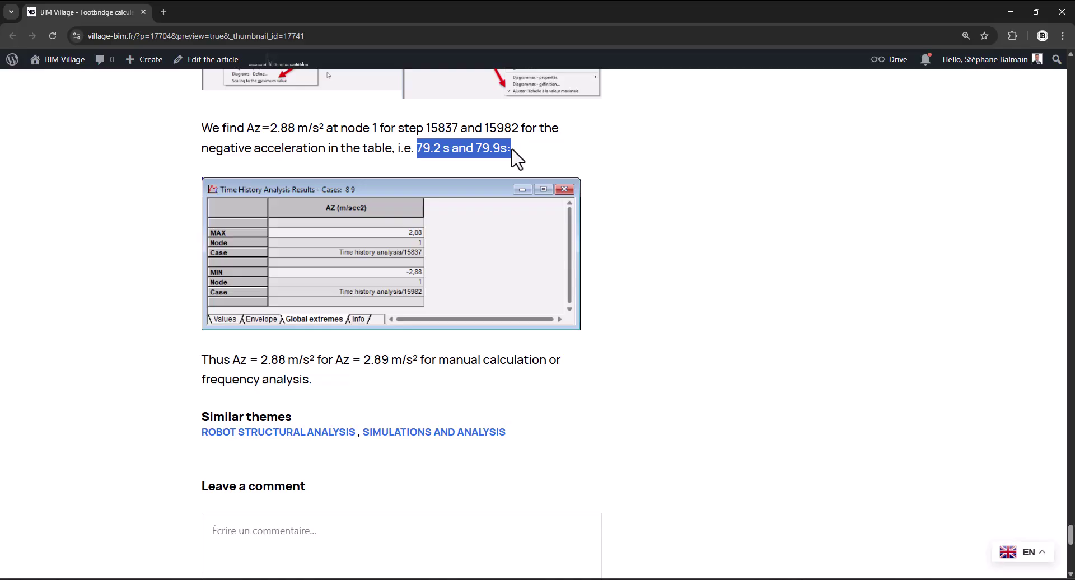